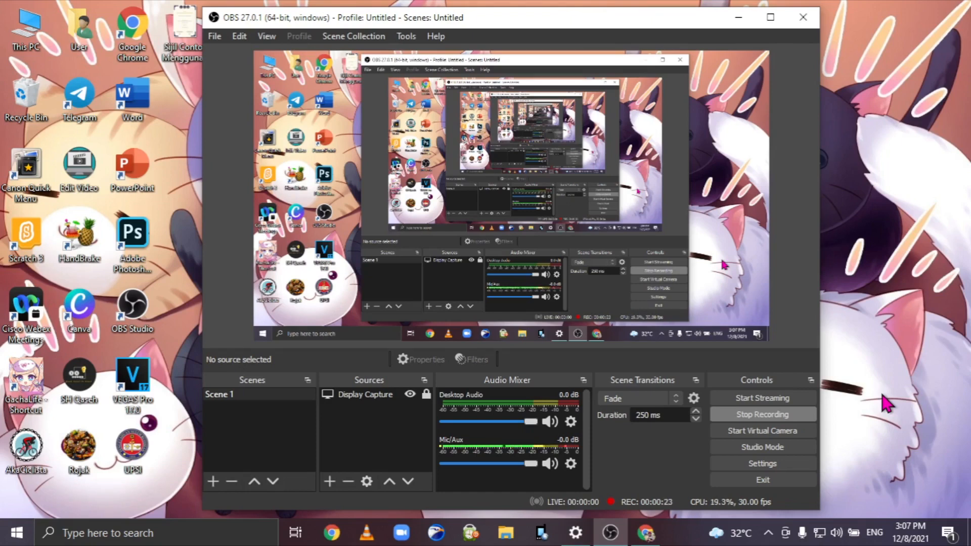
# Minimize OBS Studio so the desktop and its icons are visible.
pyautogui.click(738, 19)
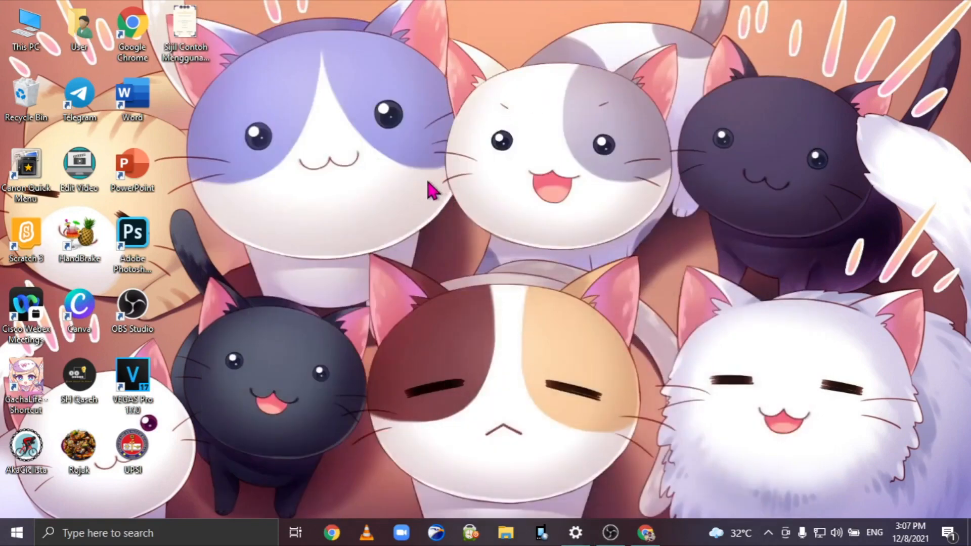
pyautogui.doubleClick(185, 33)
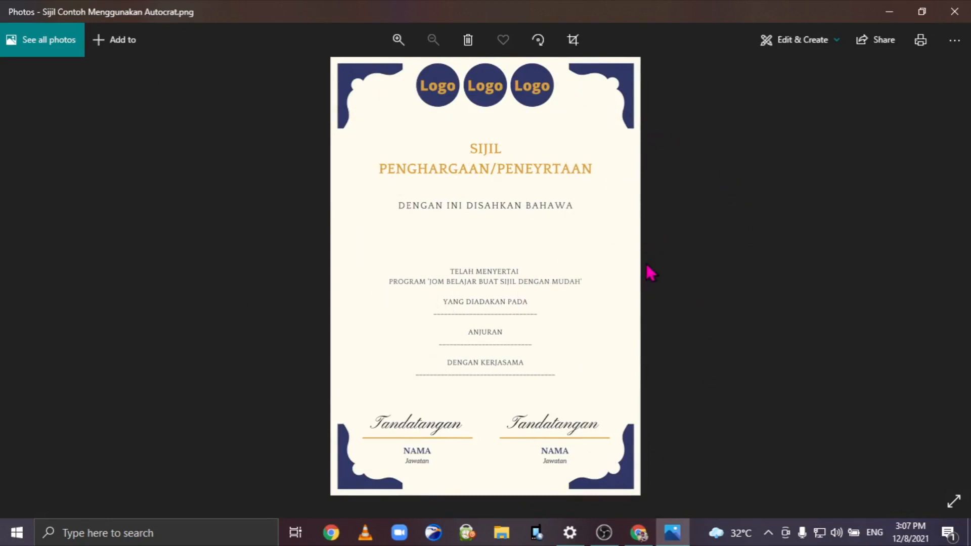
pyautogui.scroll(2, 651, 273)
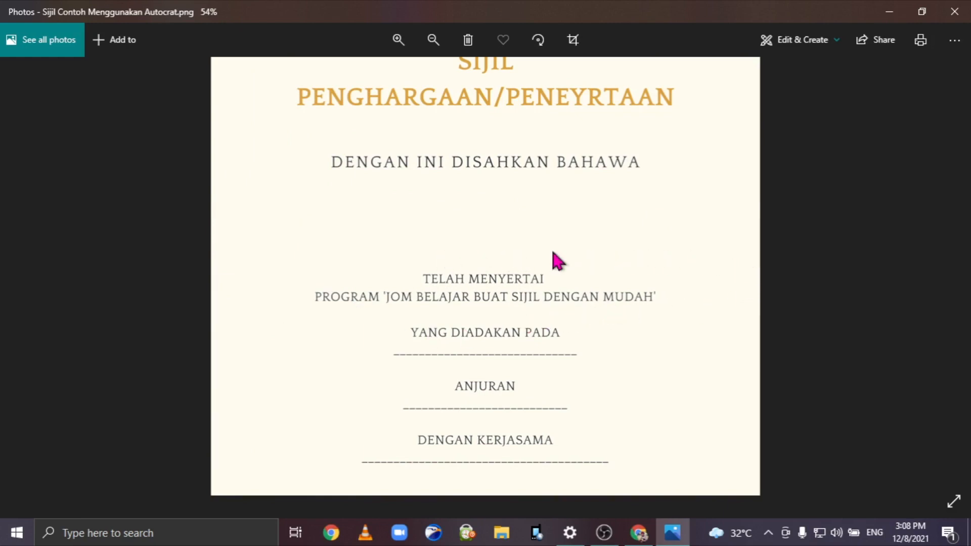
pyautogui.scroll(-3, 636, 305)
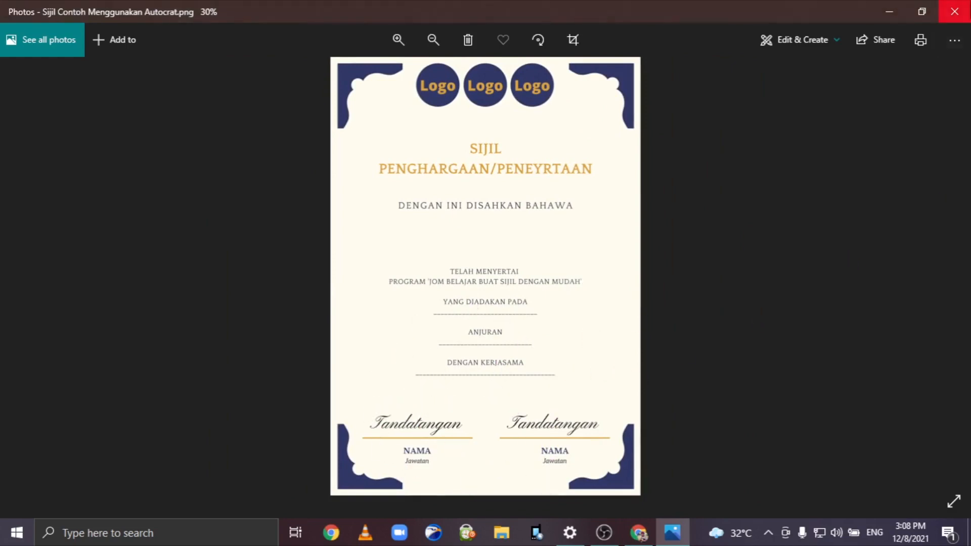
pyautogui.click(890, 11)
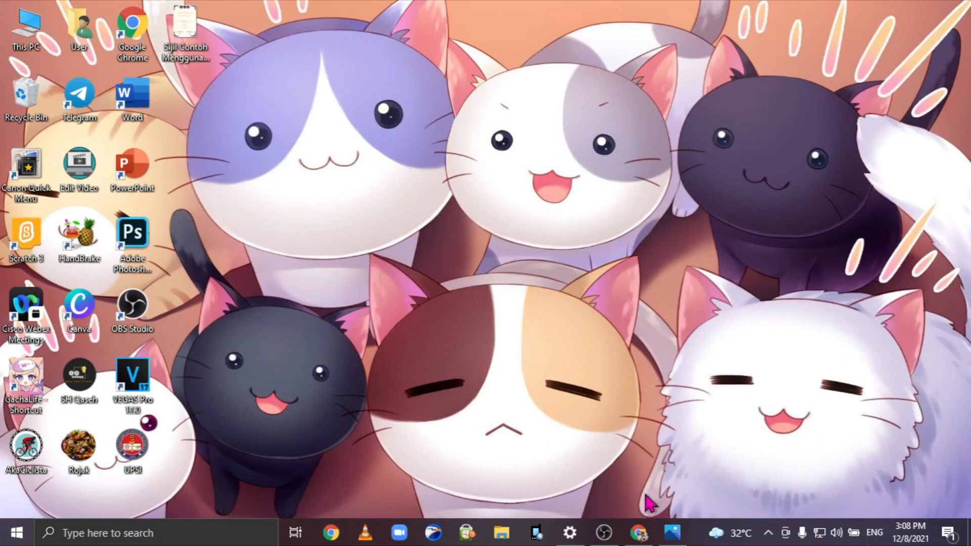
# In Chrome's Google Drive, create the folder 'Sijil Contoh Menggunakan Autocrat' and open it.
pyautogui.click(639, 526)
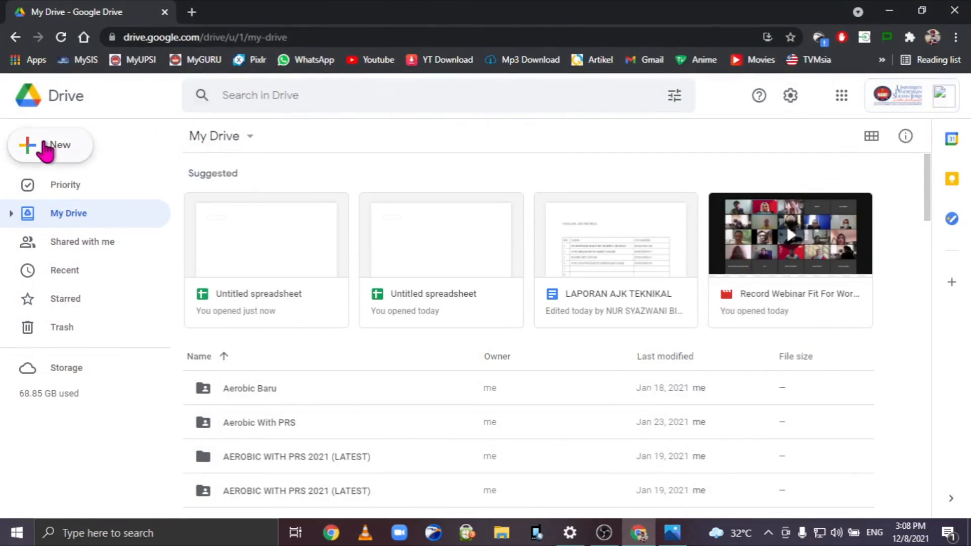
pyautogui.click(41, 148)
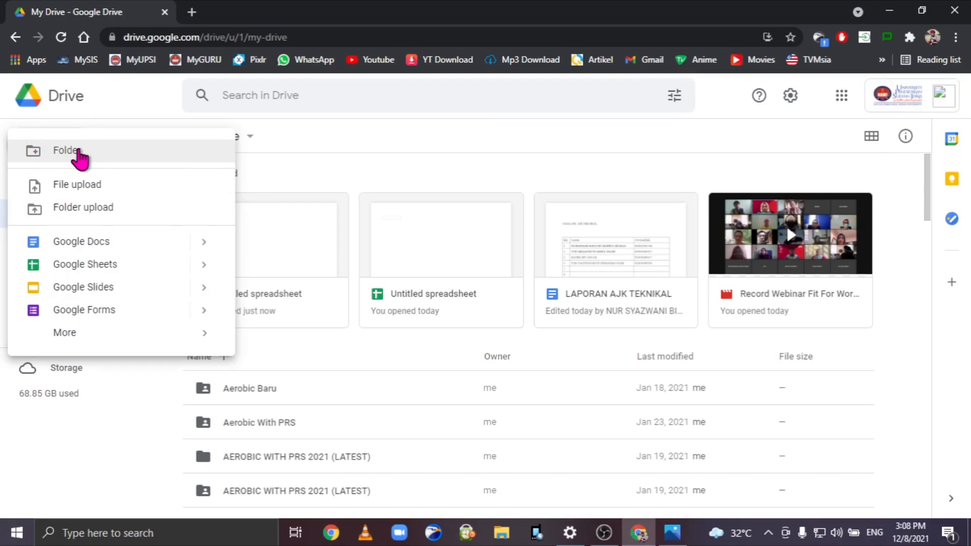
pyautogui.click(78, 152)
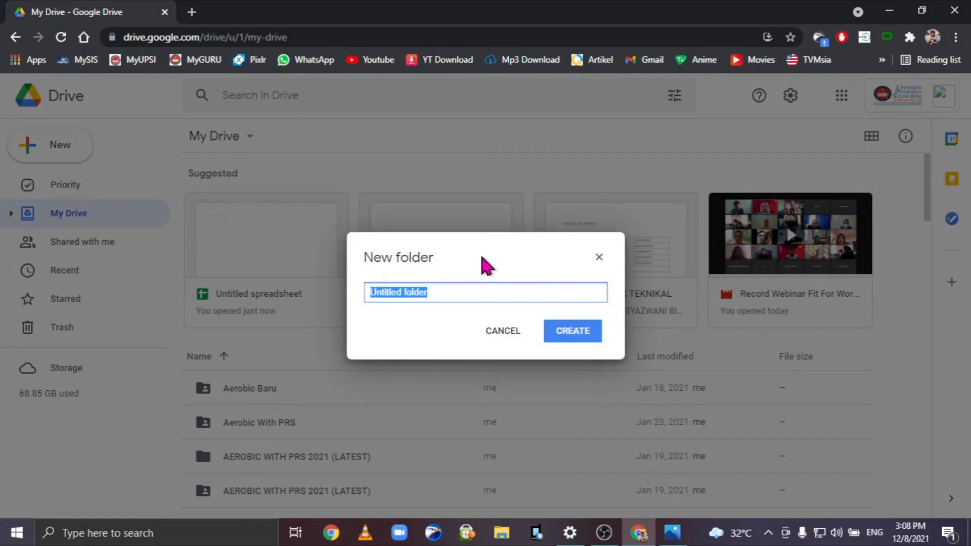
pyautogui.click(672, 533)
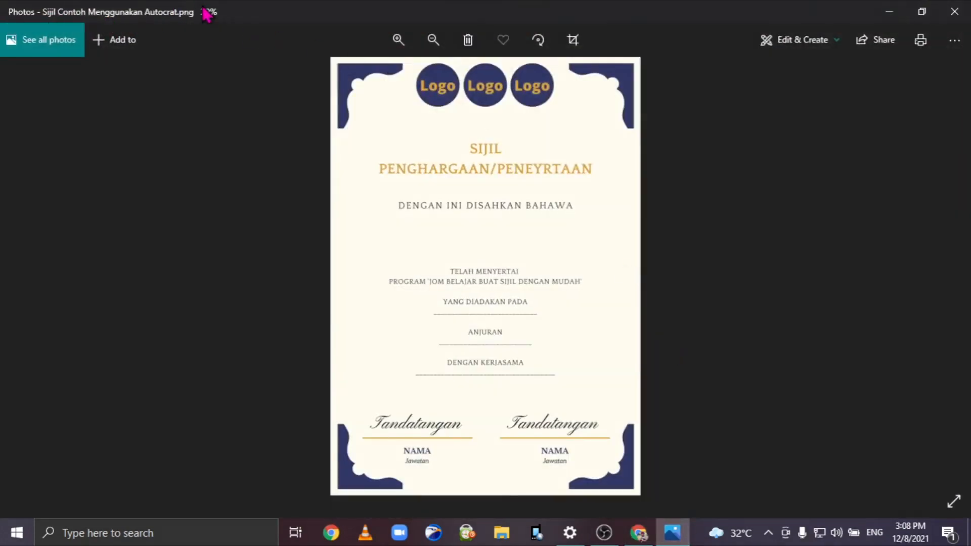
pyautogui.click(886, 20)
pyautogui.write('Sijil Contoh Menggunakan Autocrat')
pyautogui.click(574, 334)
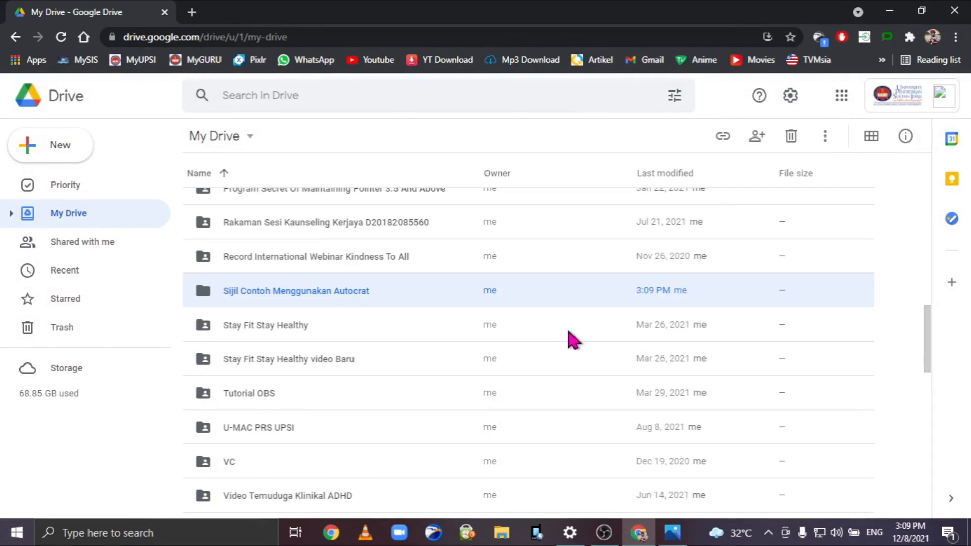
pyautogui.doubleClick(314, 291)
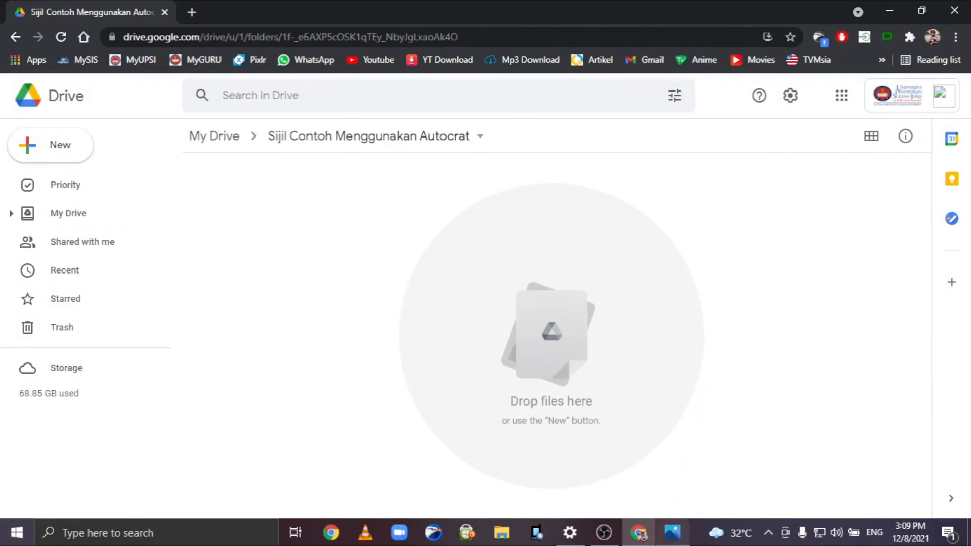
# Create a blank Google Slides presentation inside the folder via New > Google Slides.
pyautogui.click(672, 533)
pyautogui.click(889, 12)
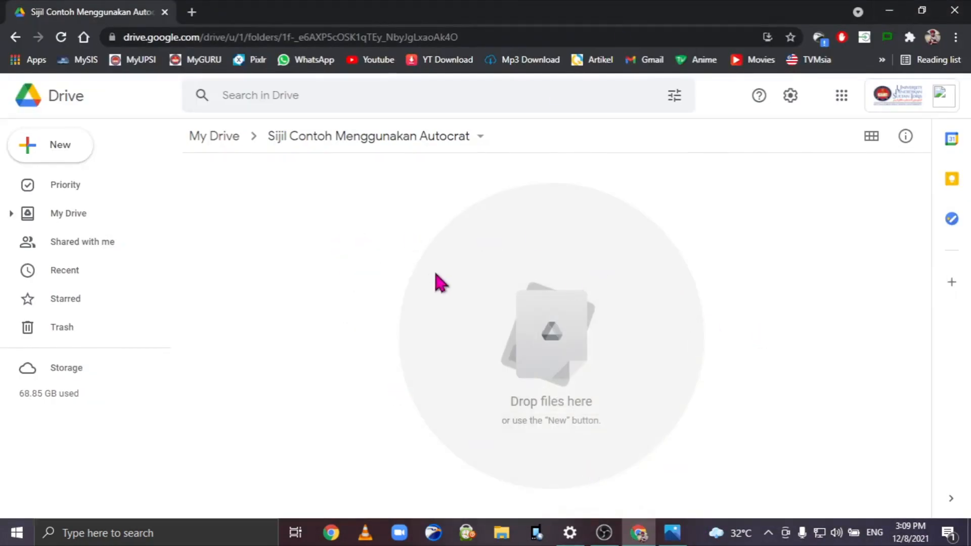
pyautogui.click(71, 148)
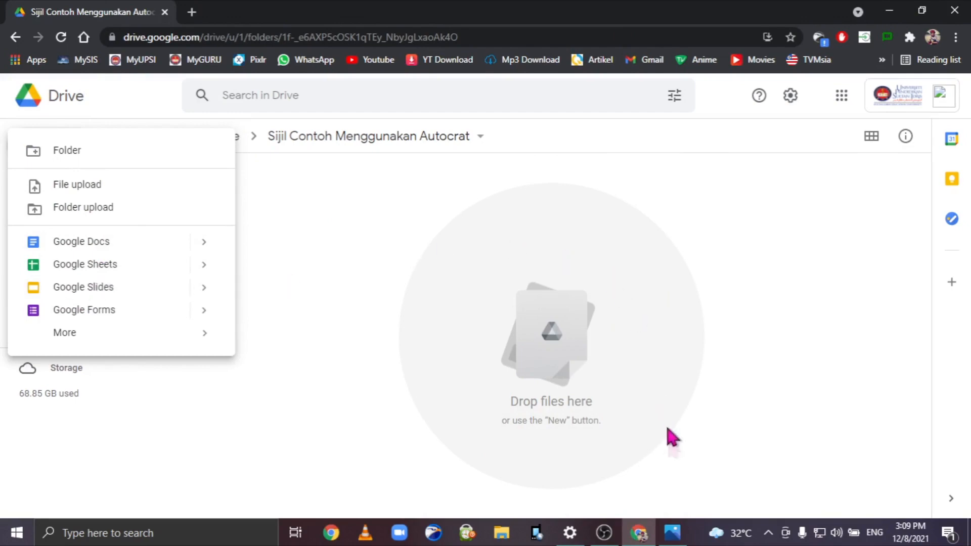
pyautogui.click(665, 541)
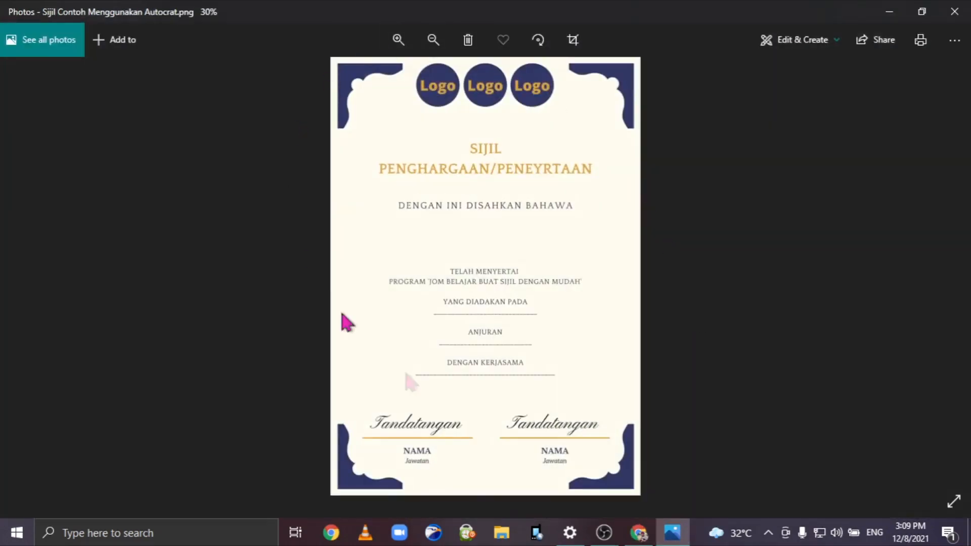
pyautogui.click(889, 12)
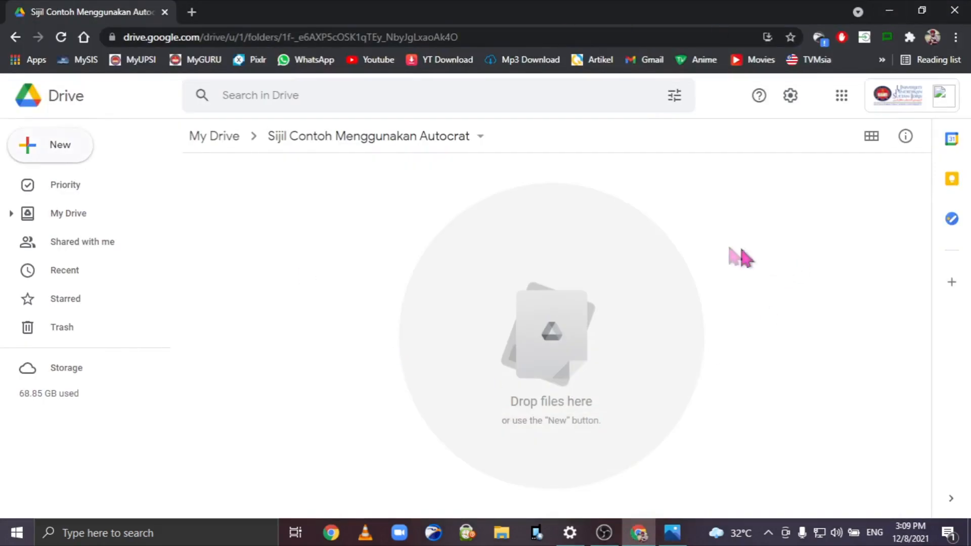
pyautogui.click(49, 145)
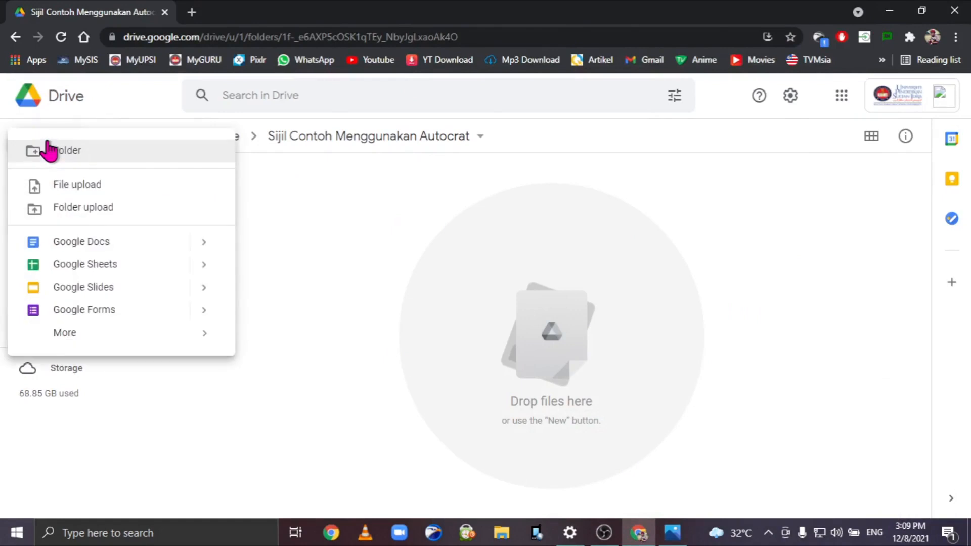
pyautogui.click(88, 288)
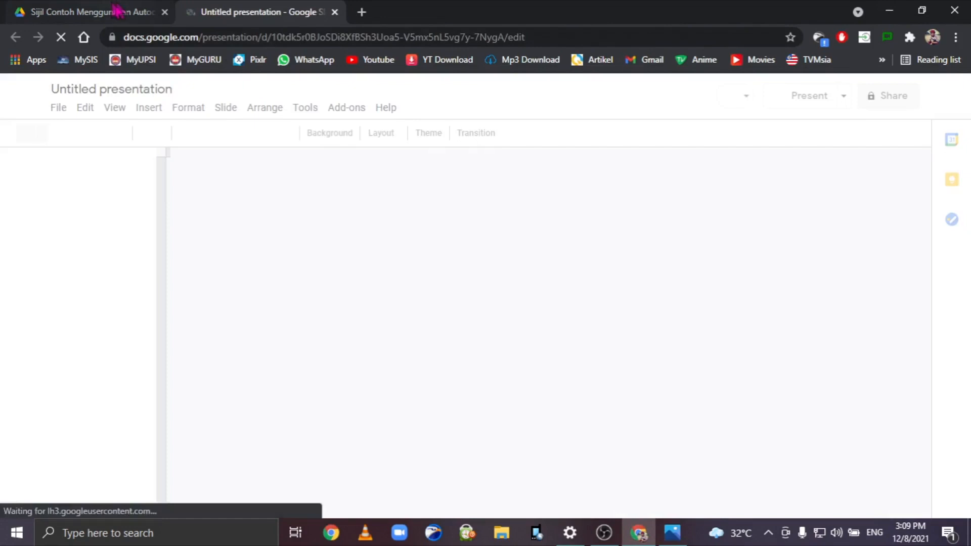
# Revisit the Drive folder's New menu, then go back to the untitled presentation.
pyautogui.click(109, 11)
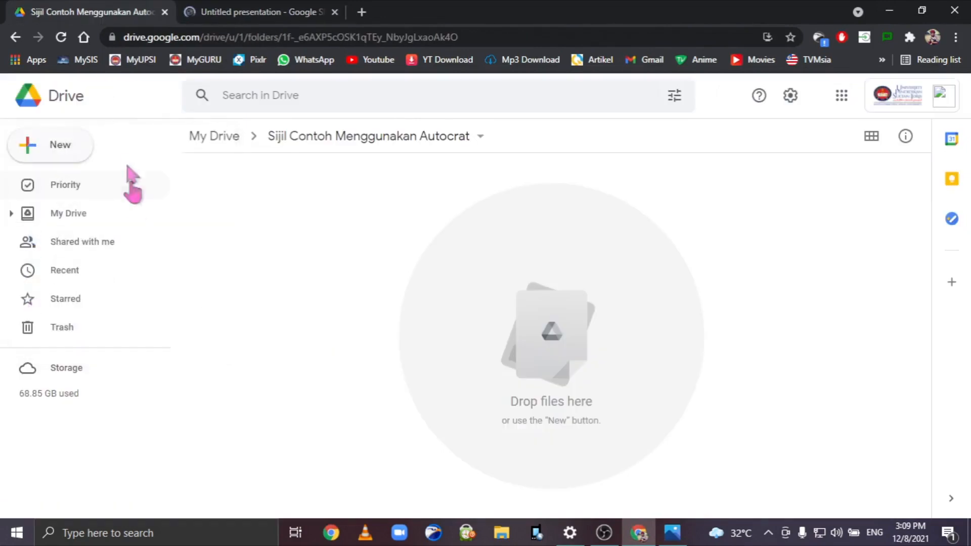
pyautogui.click(57, 143)
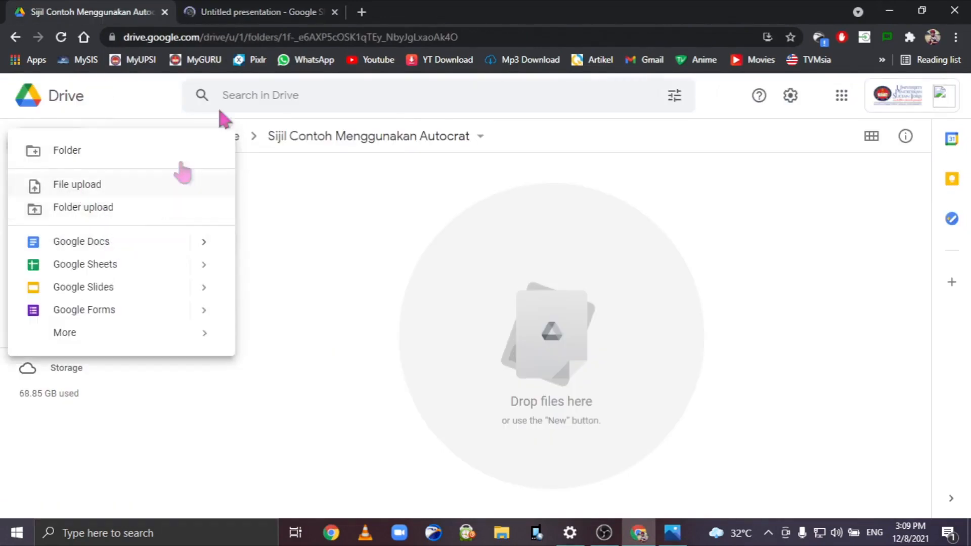
pyautogui.click(273, 10)
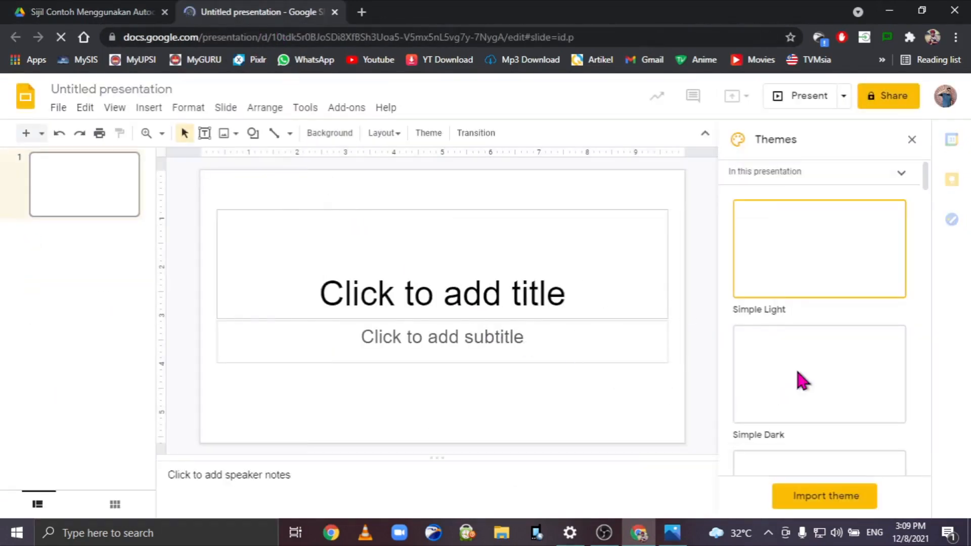
# Dismiss the themes panel and title the presentation 'Sijil Contoh Menggunakan Autocrat'.
pyautogui.click(912, 140)
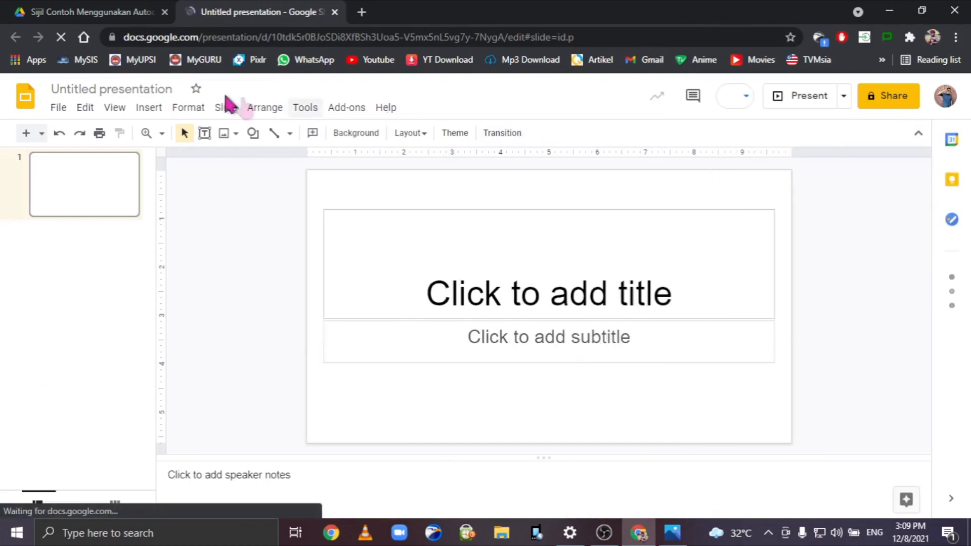
pyautogui.click(160, 84)
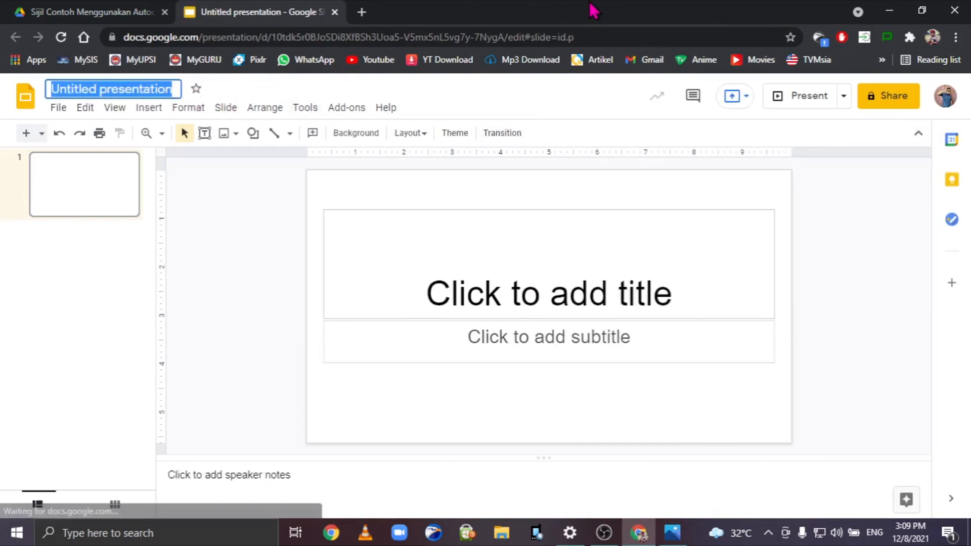
pyautogui.write('Sijil Contoh Menggunakan Autocrat')
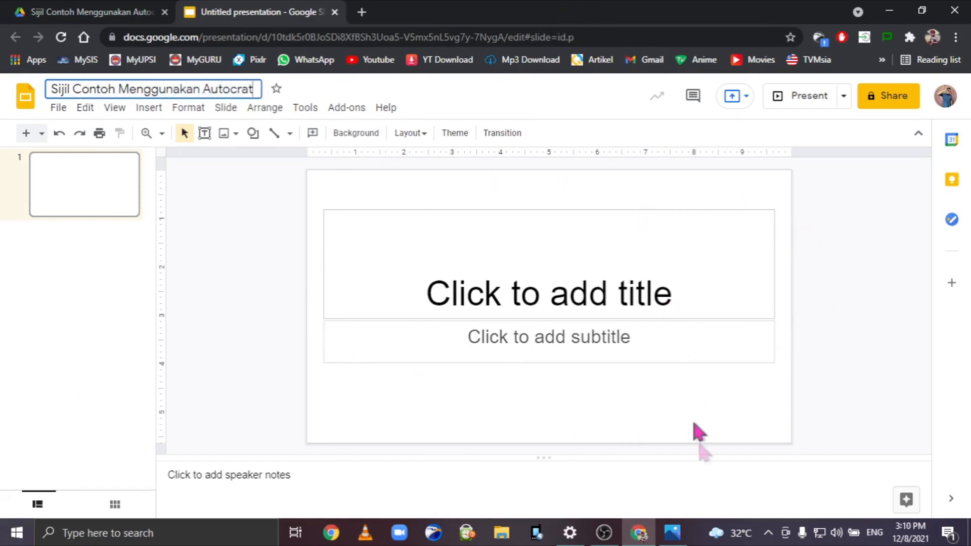
pyautogui.click(672, 533)
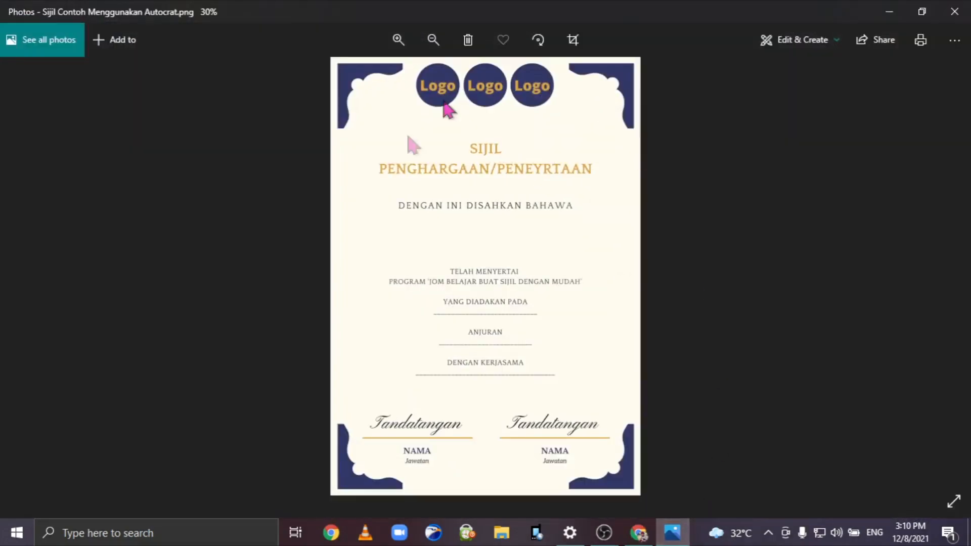
pyautogui.click(888, 12)
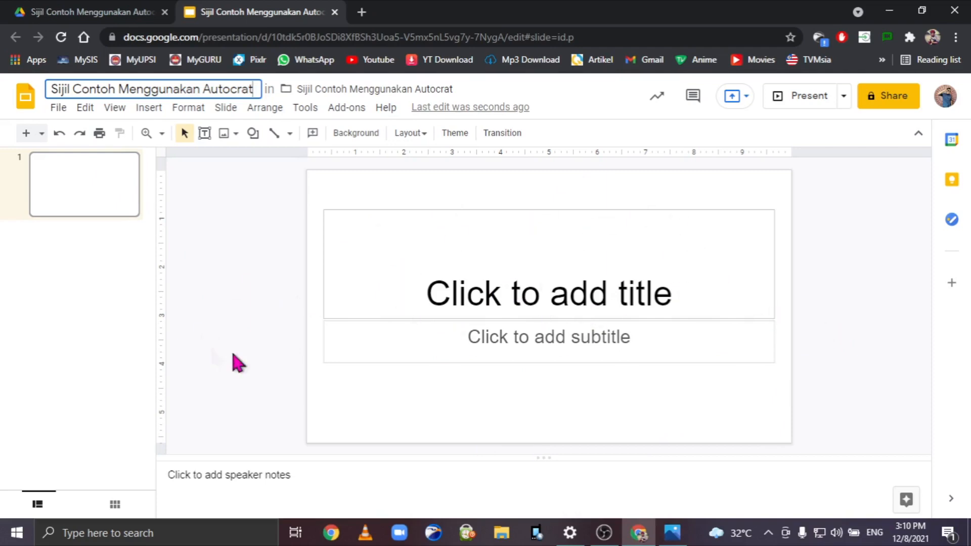
# In Page setup, apply a custom size of 21 × 29.7 centimetres.
pyautogui.click(58, 113)
pyautogui.scroll(-2, 152, 319)
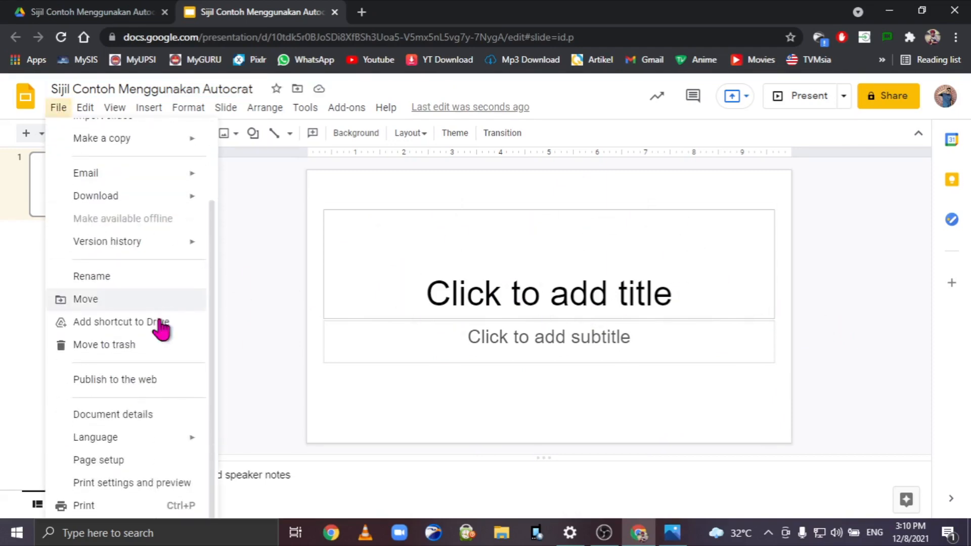
pyautogui.click(121, 460)
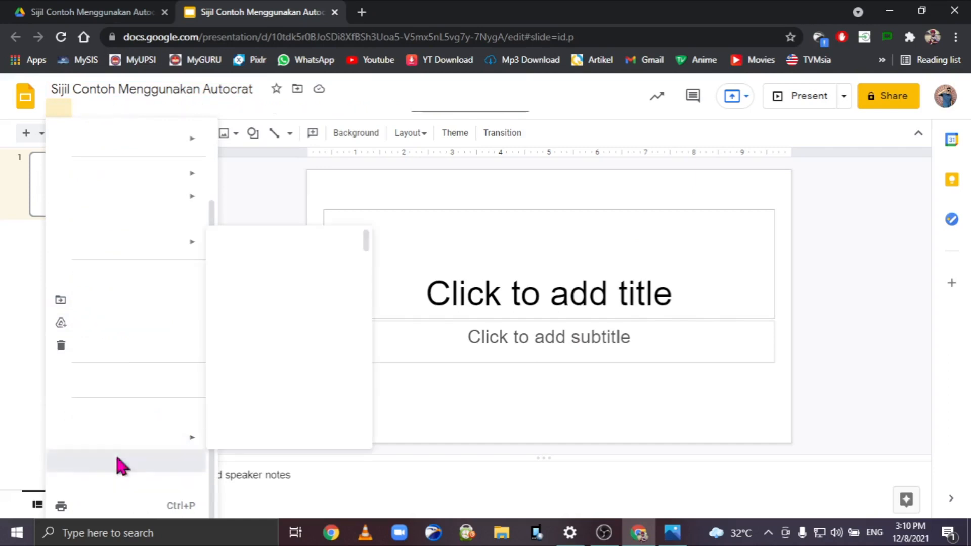
pyautogui.click(445, 286)
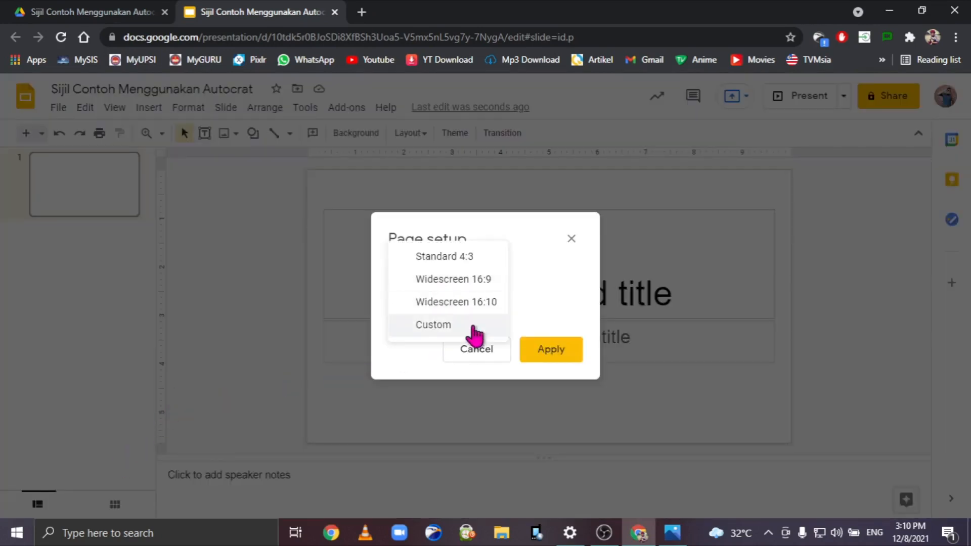
pyautogui.click(444, 335)
pyautogui.click(534, 326)
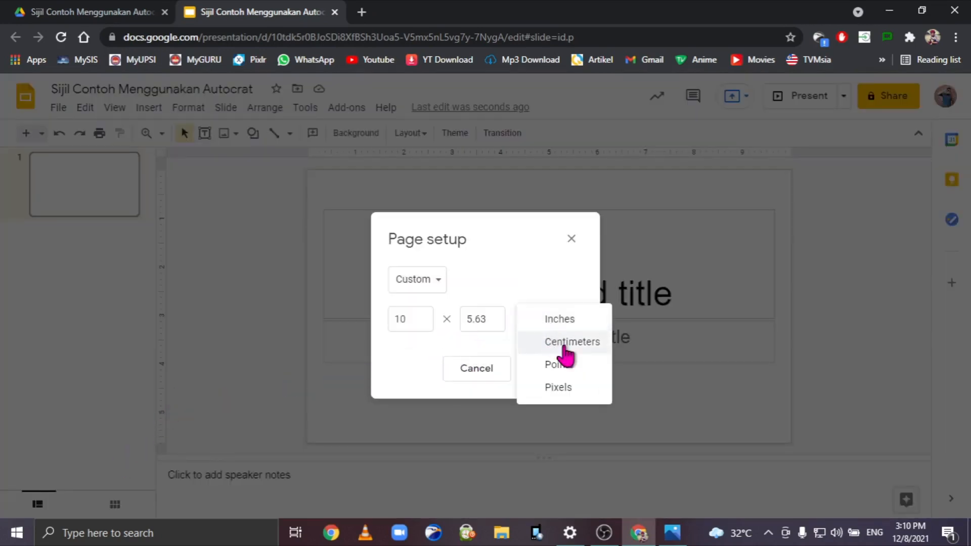
pyautogui.click(564, 340)
pyautogui.doubleClick(426, 322)
pyautogui.write('21')
pyautogui.click(483, 321)
pyautogui.write('29.7')
pyautogui.click(573, 368)
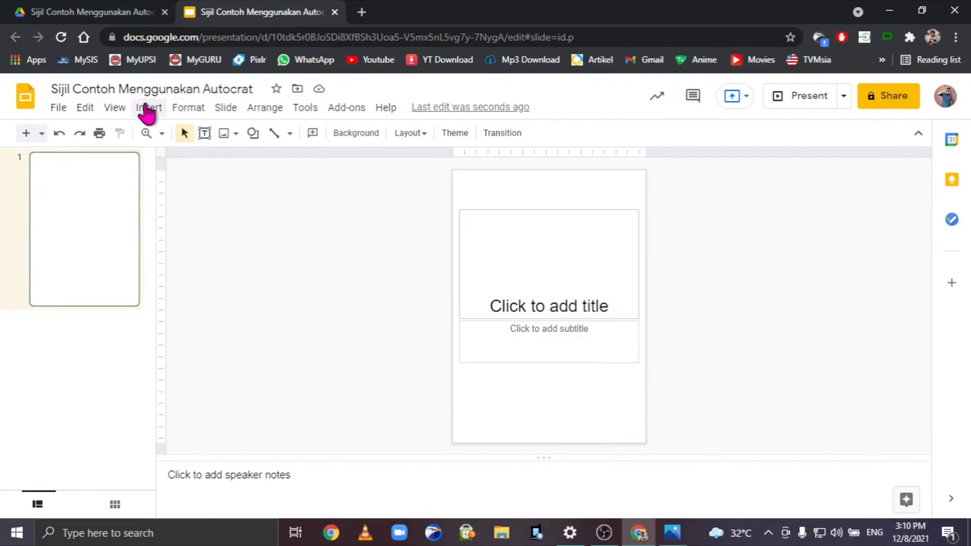
# Upload the Sijil Contoh Menggunakan Autocrat certificate image from the computer onto the slide.
pyautogui.click(148, 107)
pyautogui.moveTo(176, 135)
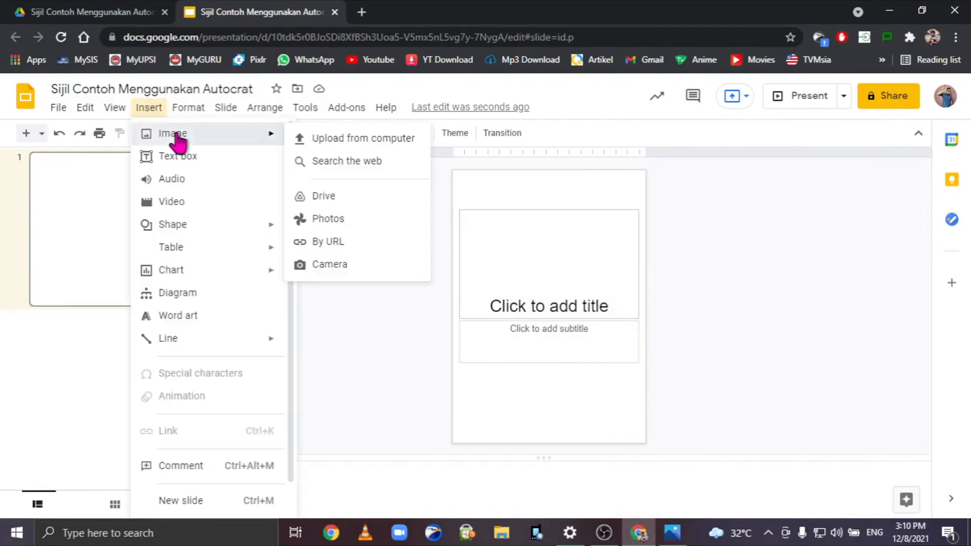
pyautogui.click(374, 141)
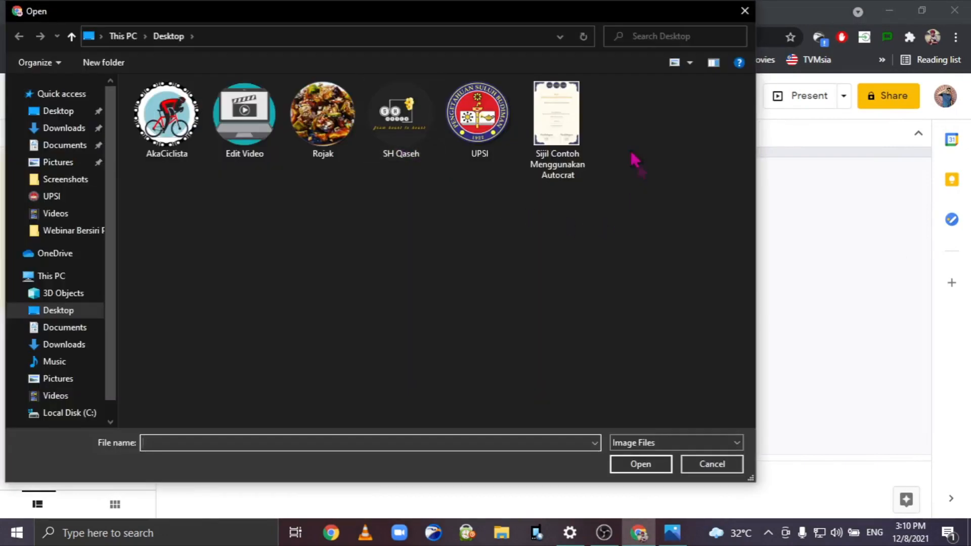
pyautogui.click(565, 169)
pyautogui.click(666, 466)
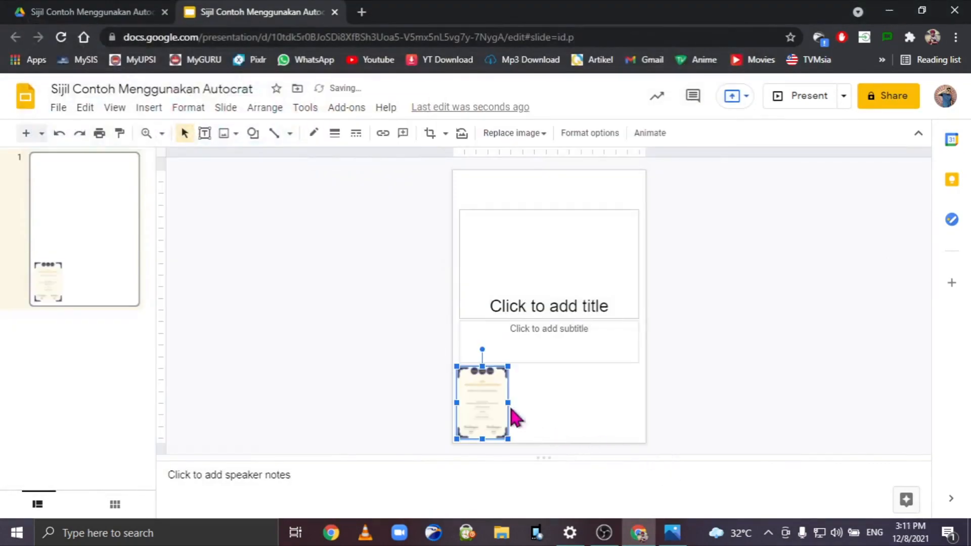
# Stretch the certificate from the lower-left to the top-right corner so it fills the slide.
pyautogui.moveTo(486, 420); pyautogui.dragTo(480, 426)
pyautogui.moveTo(502, 371); pyautogui.dragTo(608, 168)
pyautogui.click(834, 343)
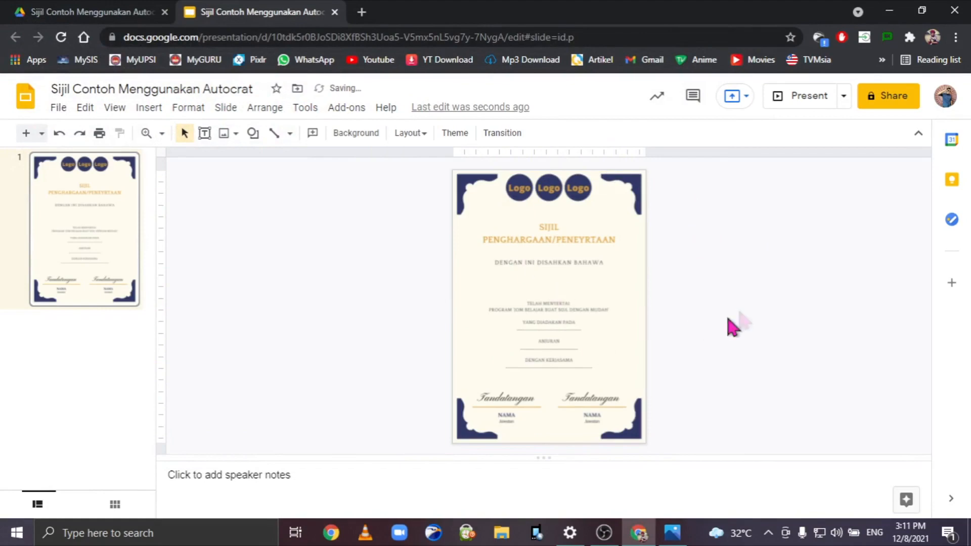
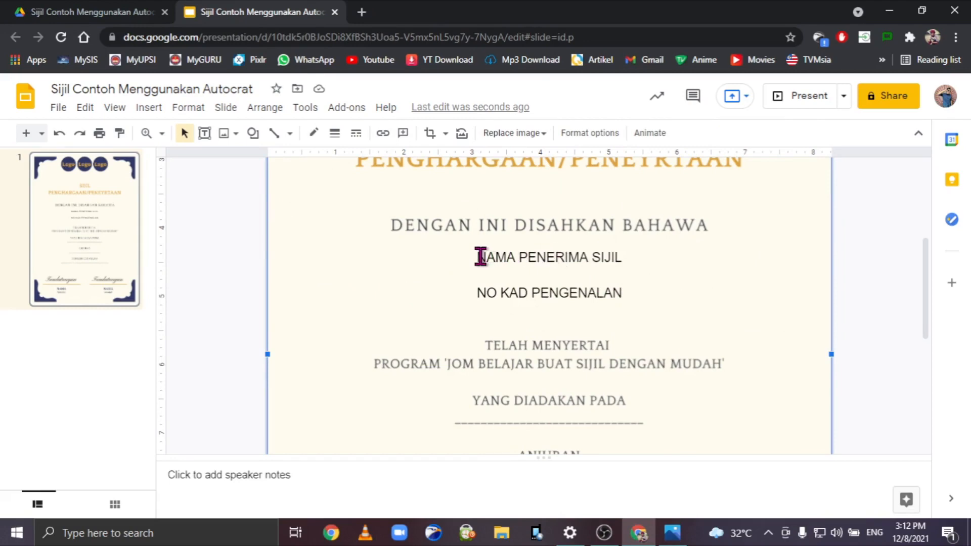
# Wrap the recipient name line in << >> to read <<NAMA PENERIMA SIJIL>>.
pyautogui.click(480, 256)
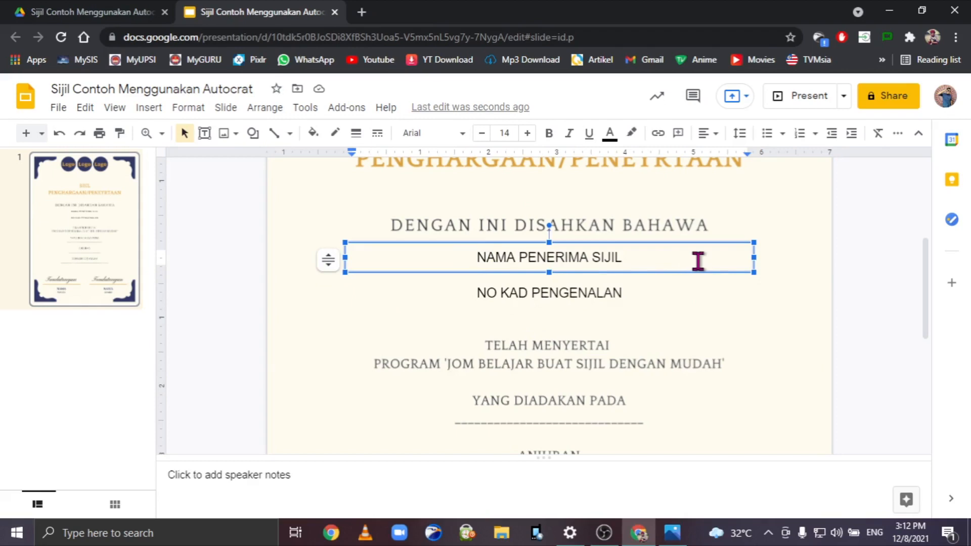
pyautogui.write('<<')
pyautogui.click(660, 253)
pyautogui.write('>>')
# Wrap the ID line in << >> to read <<NO KAD PENGENALAN>>.
pyautogui.click(484, 292)
pyautogui.press('Left')
pyautogui.write('<<')
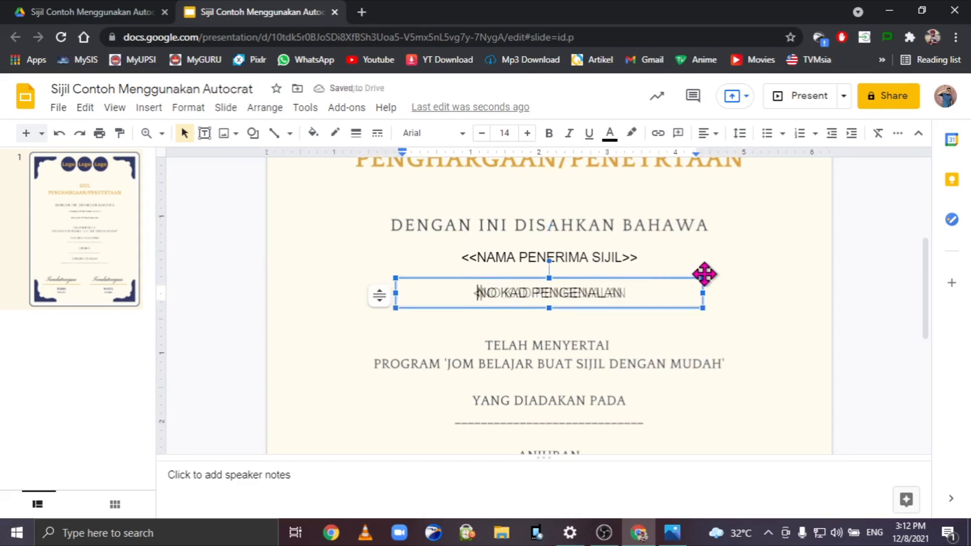
pyautogui.click(635, 292)
pyautogui.write('>>')
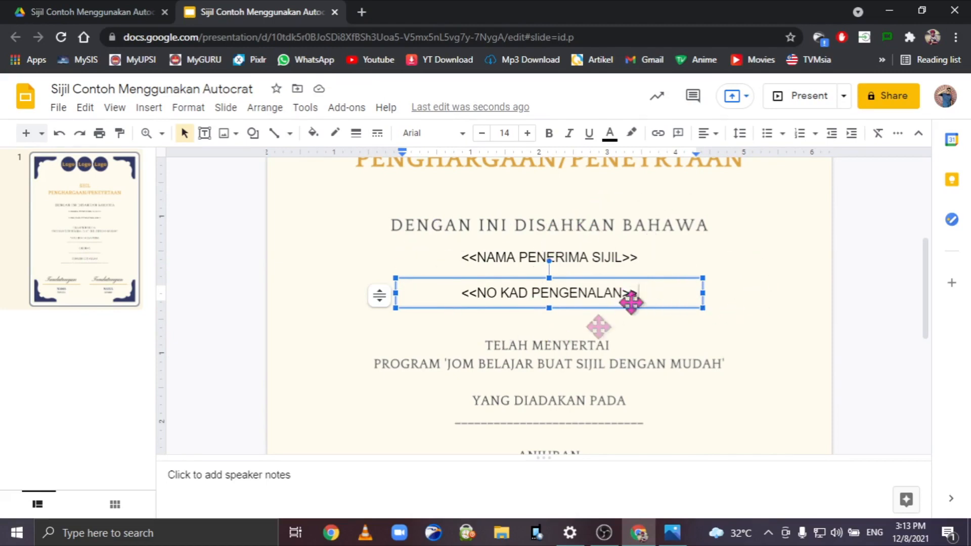
# Select the NAMA PENERIMA SIJIL words, then deselect to finish editing the placeholders.
pyautogui.click(619, 257)
pyautogui.moveTo(621, 257); pyautogui.dragTo(493, 257)
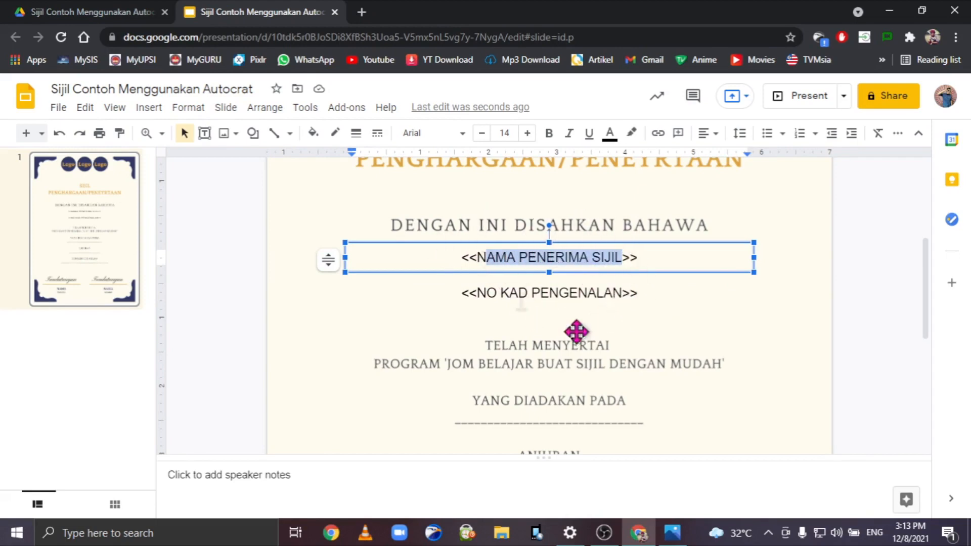
pyautogui.click(870, 251)
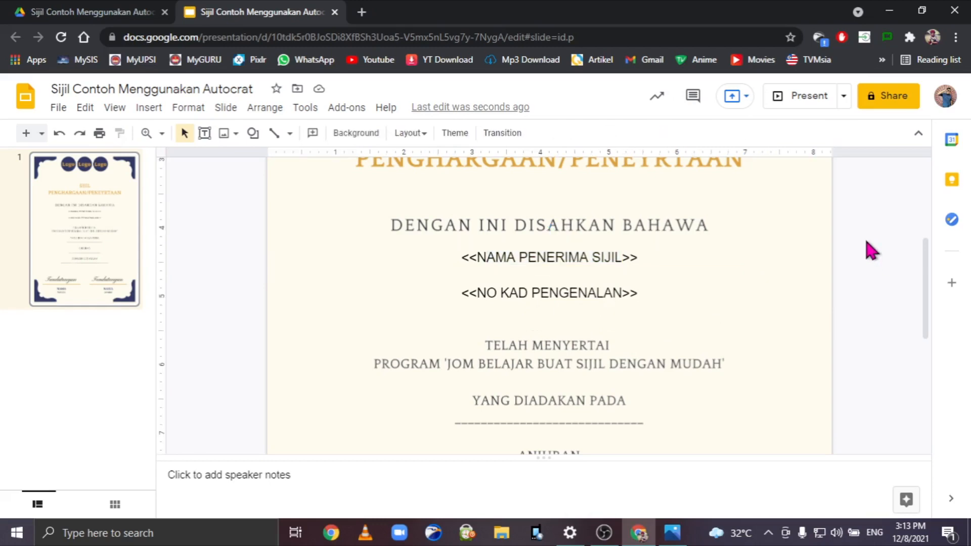
pyautogui.scroll(4, 660, 322)
pyautogui.scroll(-10, 660, 322)
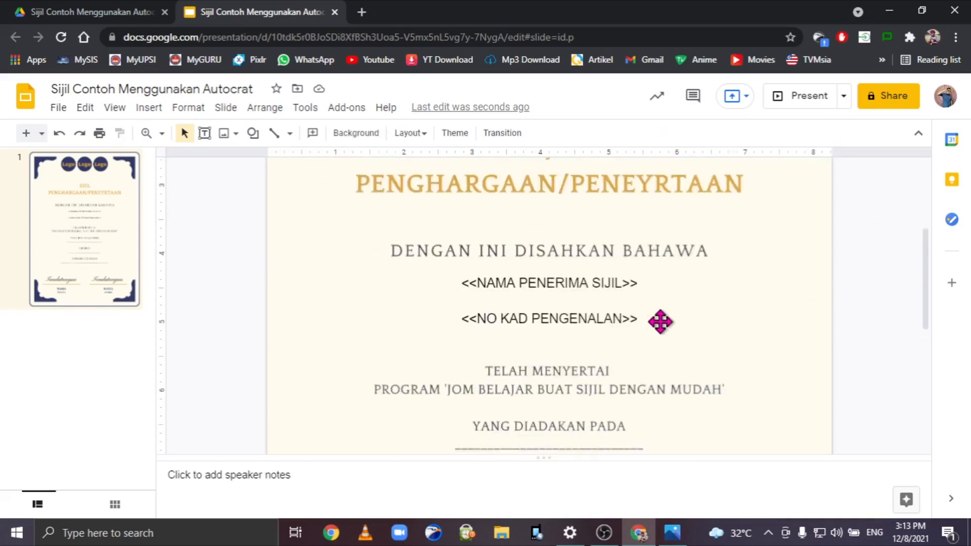
pyautogui.scroll(8, 660, 322)
pyautogui.scroll(3, 661, 321)
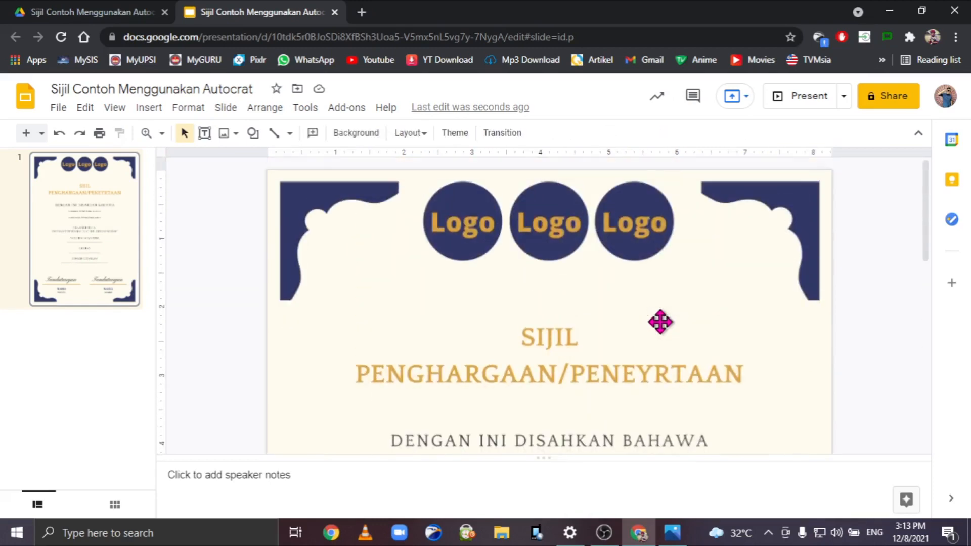
pyautogui.scroll(-4, 660, 322)
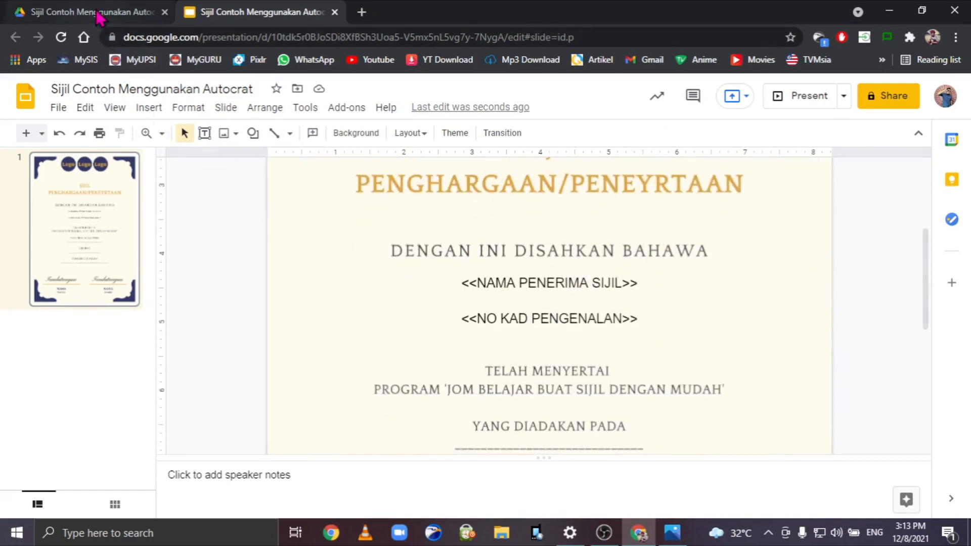
# In the Sijil Contoh Menggunakan Autocrat Drive folder, create a new blank Google Form.
pyautogui.click(98, 15)
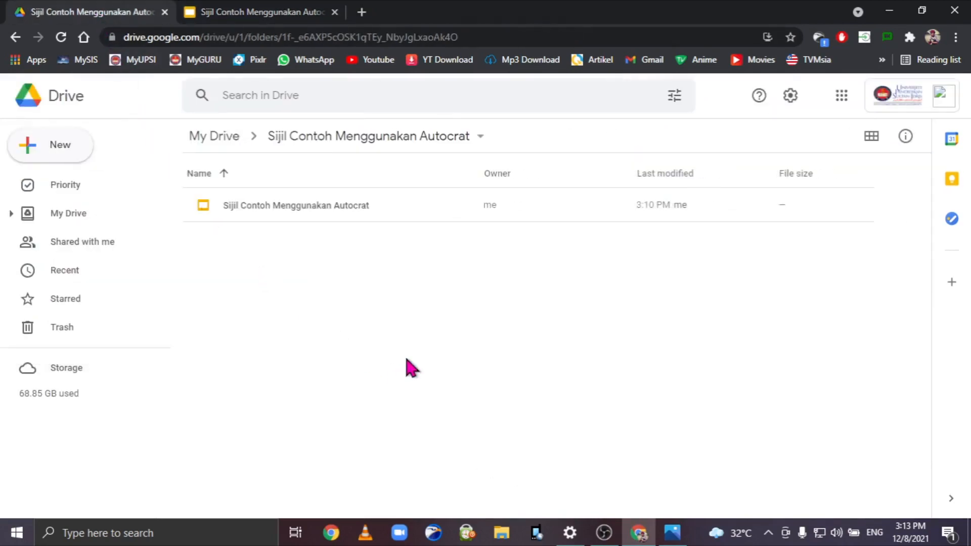
pyautogui.click(69, 150)
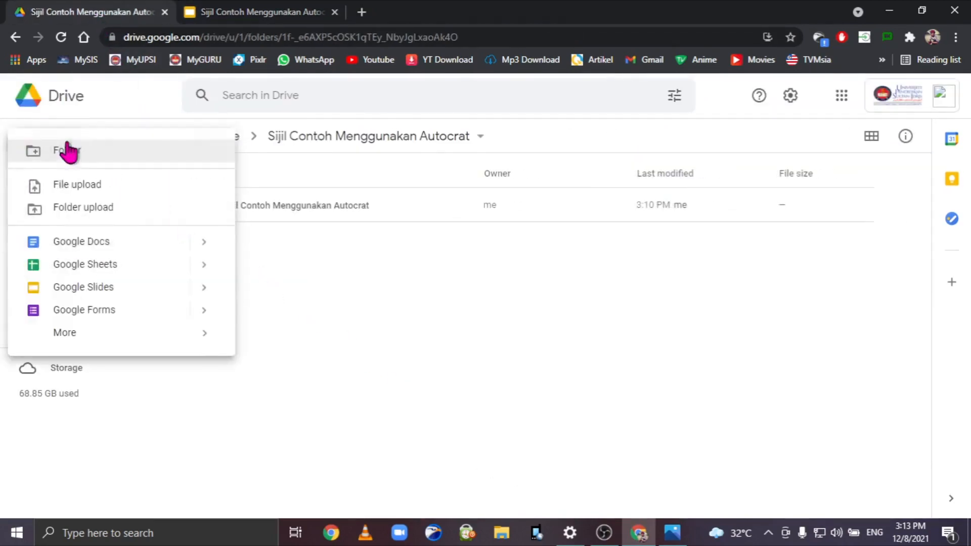
pyautogui.click(119, 320)
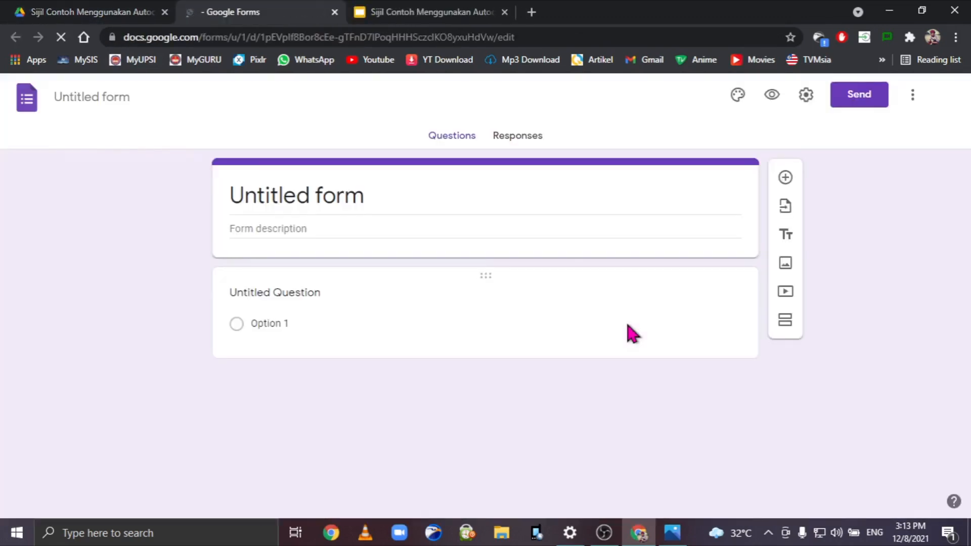
# Title the form 'Sijil Contoh Menggunakan Autocrat' and add the description 'Tahniah... sila isi bla bla'.
pyautogui.click(130, 97)
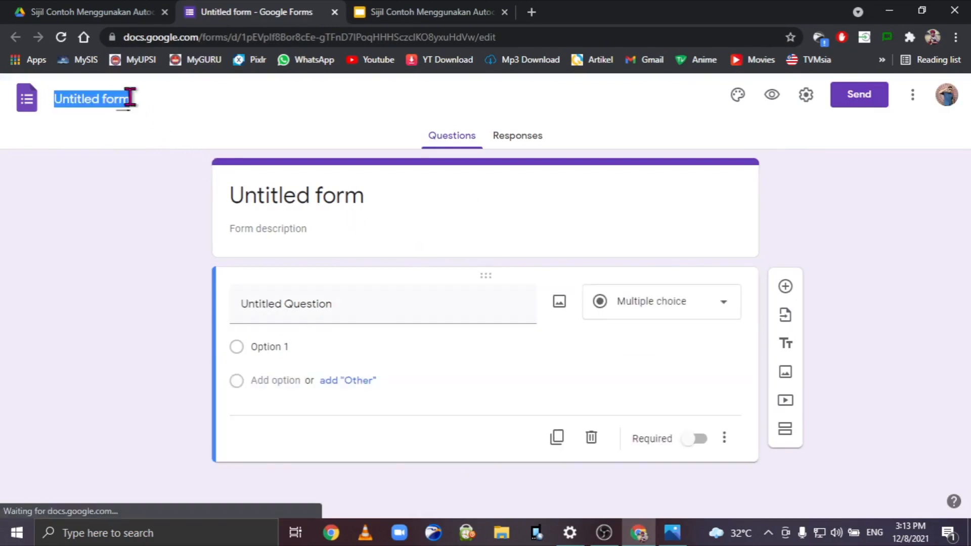
pyautogui.write('sIJIL cONTO')
pyautogui.press('BackSpace')
pyautogui.press('BackSpace')
pyautogui.press('BackSpace')
pyautogui.press('BackSpace')
pyautogui.press('BackSpace')
pyautogui.press('BackSpace')
pyautogui.press('BackSpace')
pyautogui.press('BackSpace')
pyautogui.press('BackSpace')
pyautogui.press('BackSpace')
pyautogui.write('ijil Contoh Menggunakan Autocrat')
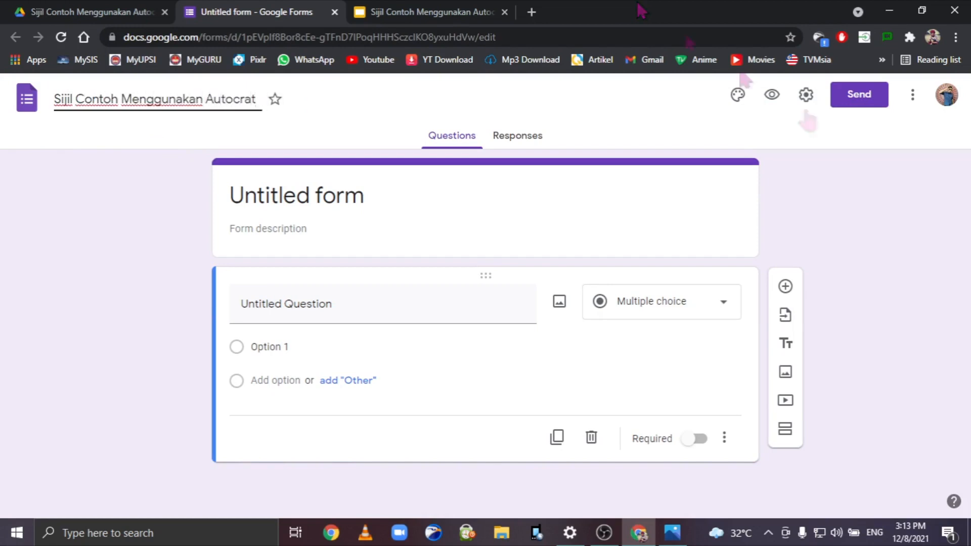
pyautogui.press('Return')
pyautogui.click(280, 227)
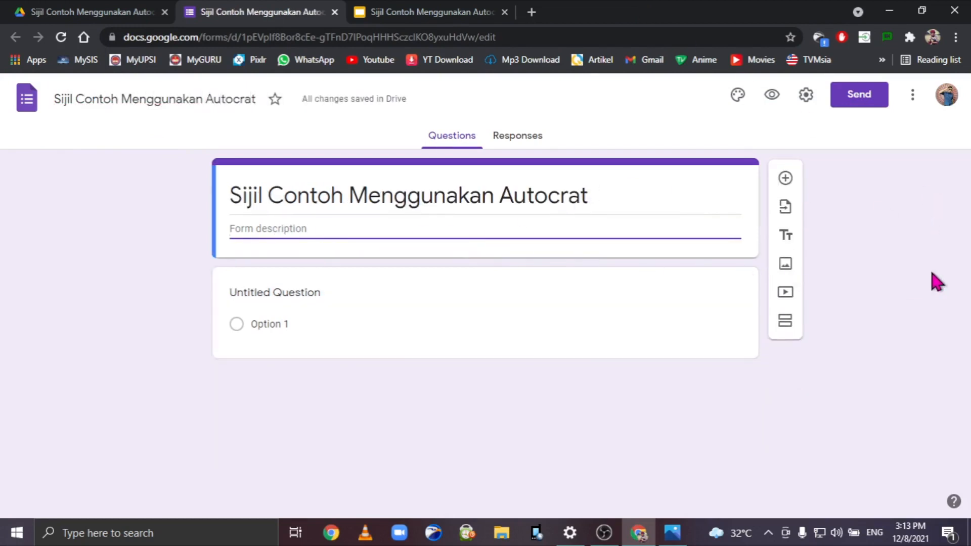
pyautogui.write('Tahniah... sila isi bla bla')
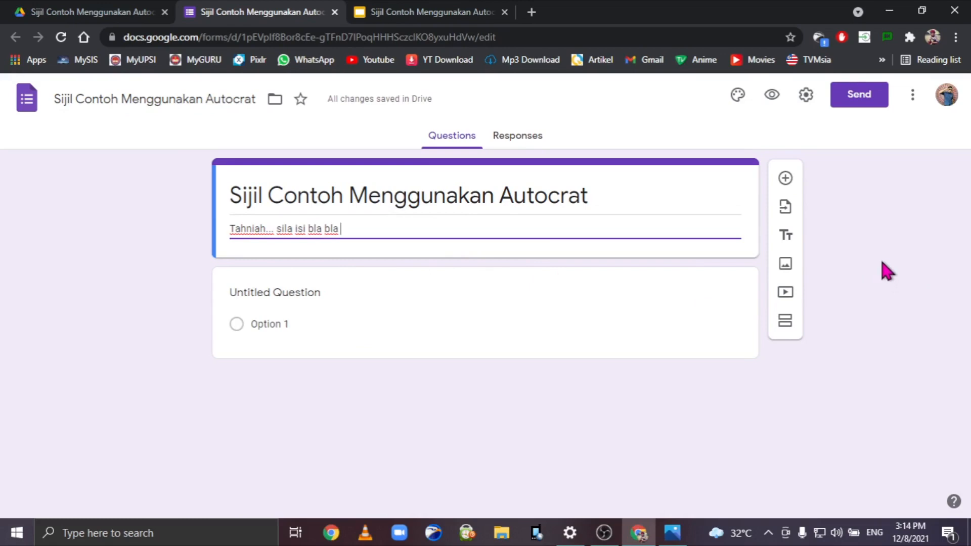
# Make the first question a required Email field and add a required Nama Penuh question.
pyautogui.click(314, 292)
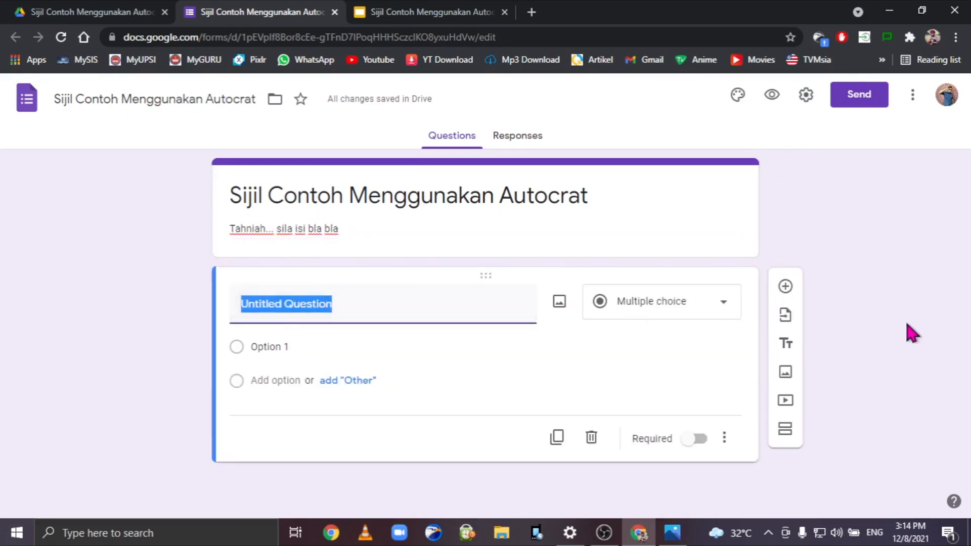
pyautogui.write('Email')
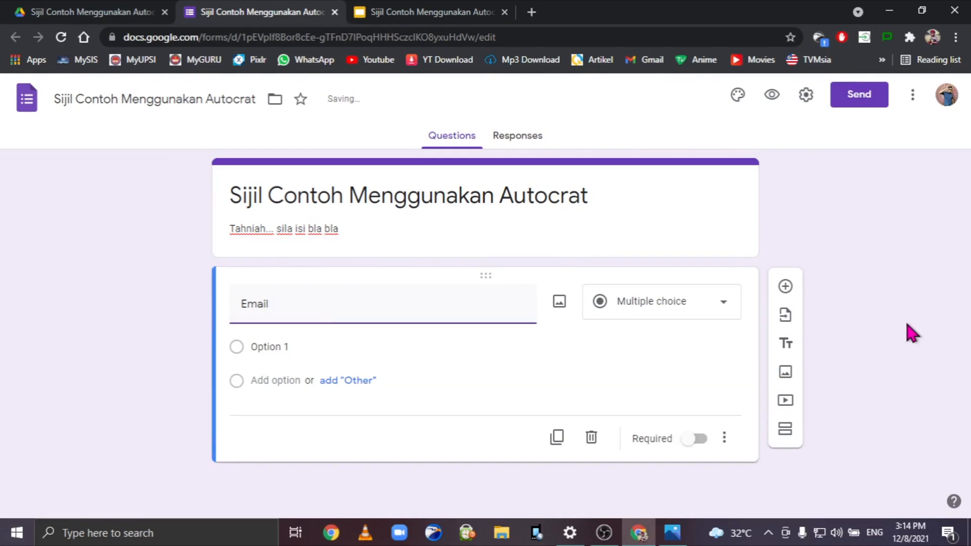
pyautogui.click(697, 415)
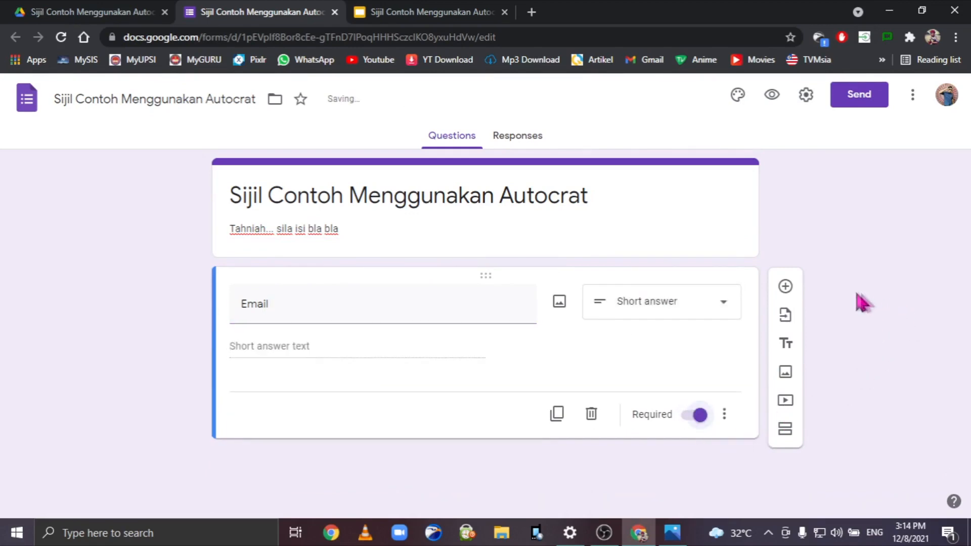
pyautogui.click(786, 287)
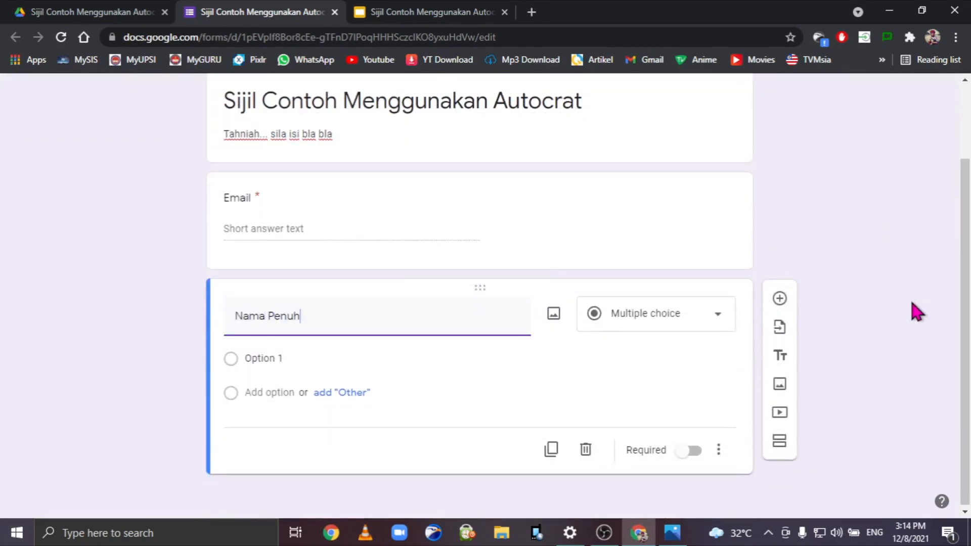
pyautogui.click(688, 451)
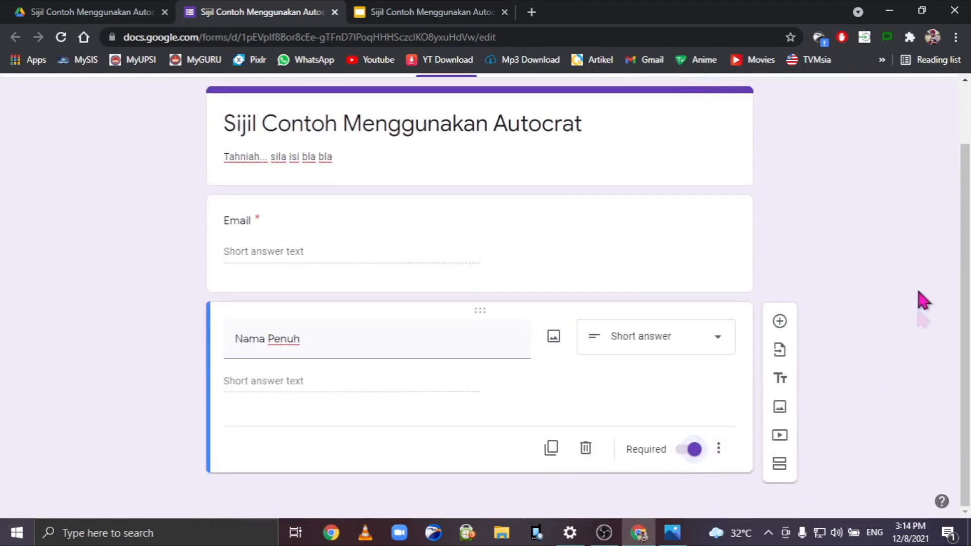
# Add a required No Kad Pengenalan question, checking it against the template's merge tags.
pyautogui.click(780, 321)
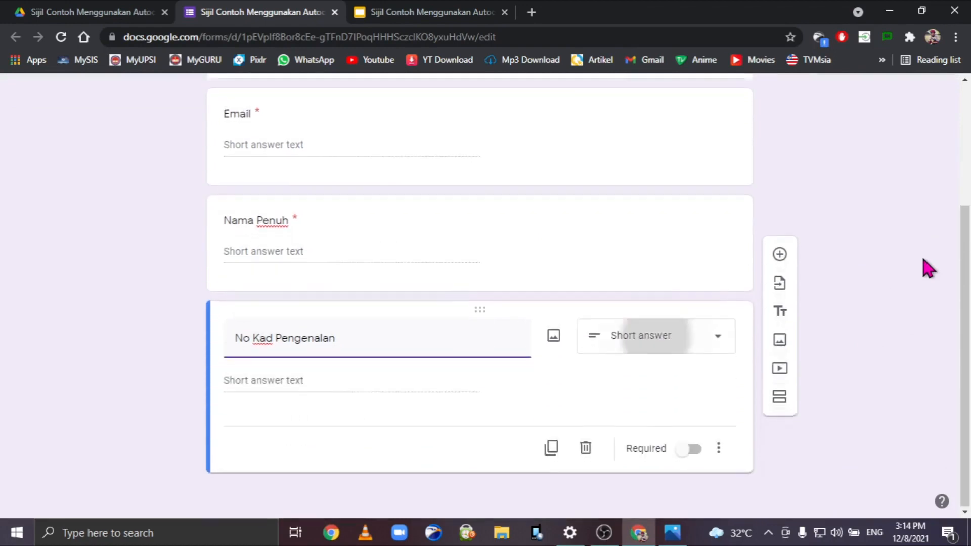
pyautogui.click(693, 450)
pyautogui.scroll(4, 880, 285)
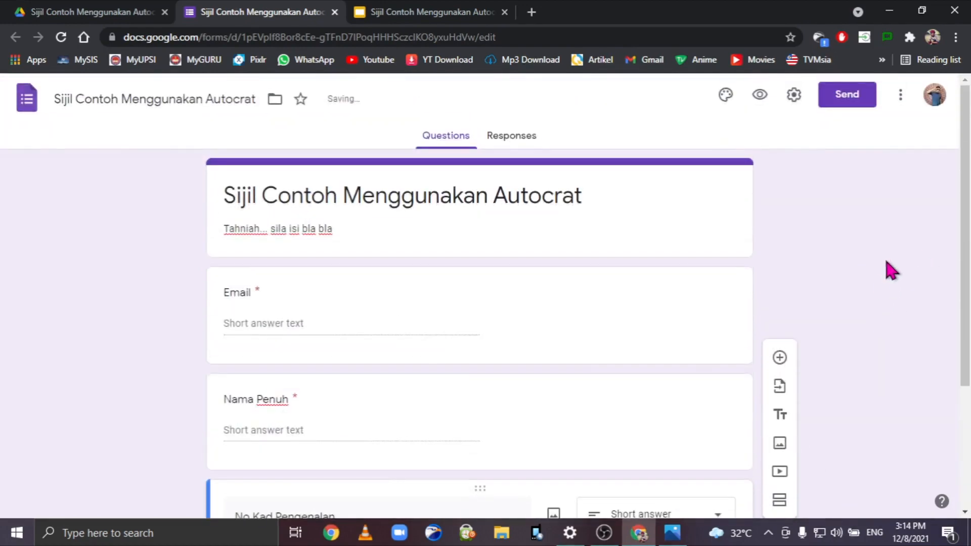
pyautogui.scroll(-4, 888, 271)
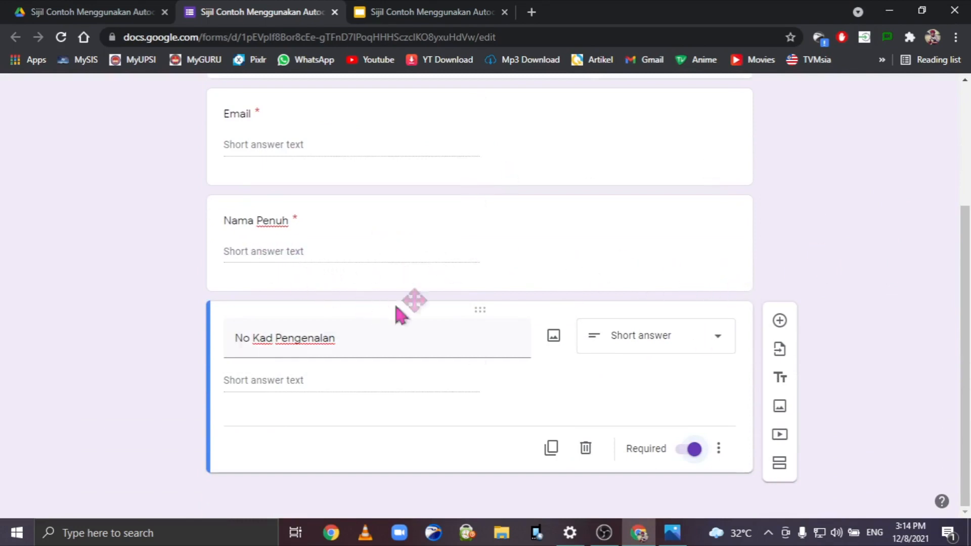
pyautogui.click(440, 11)
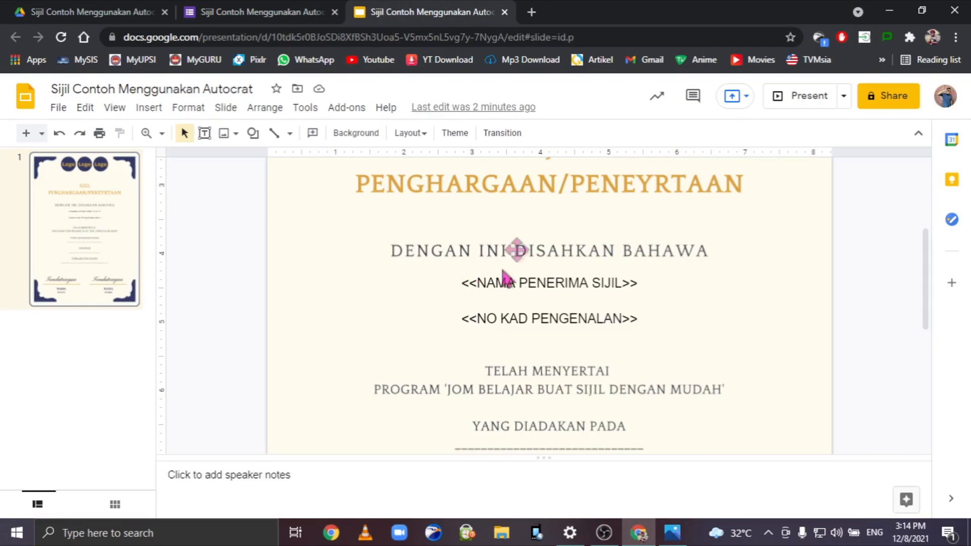
pyautogui.click(253, 11)
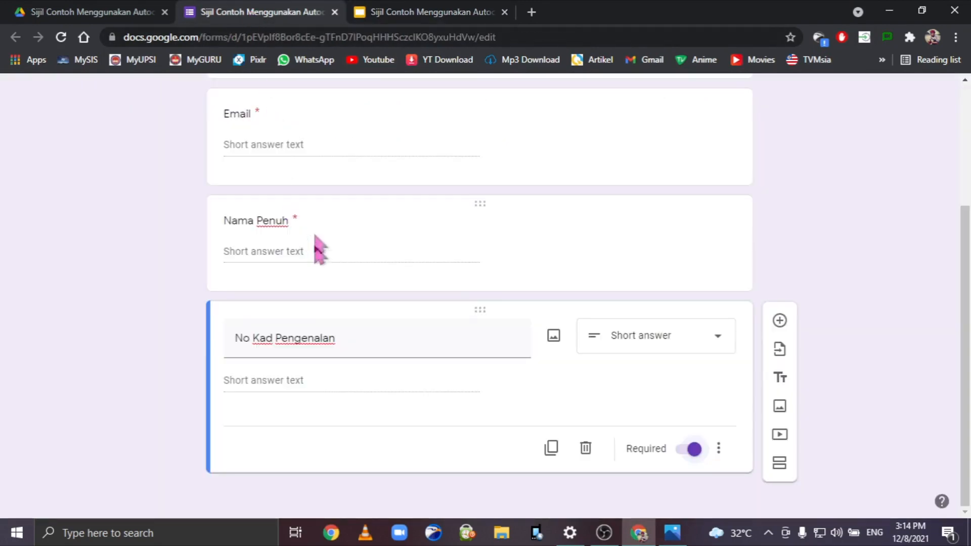
# Add a required Maklumbalas question and move No Kad Pengenalan above it.
pyautogui.click(287, 219)
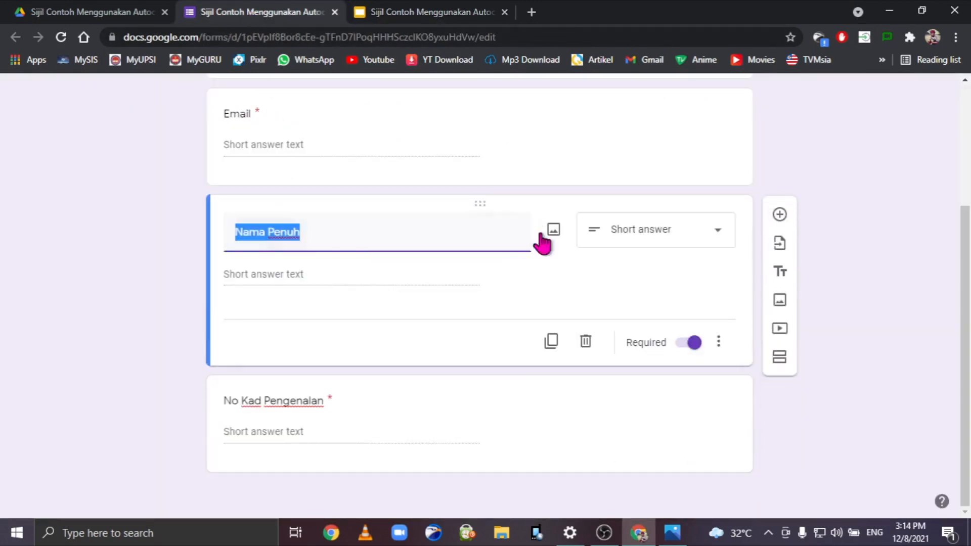
pyautogui.click(356, 230)
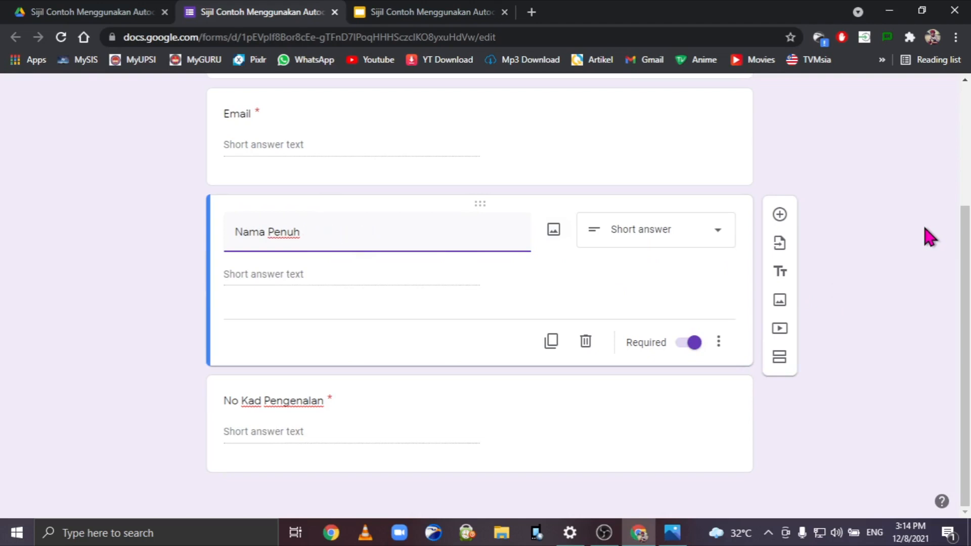
pyautogui.click(910, 274)
pyautogui.click(781, 218)
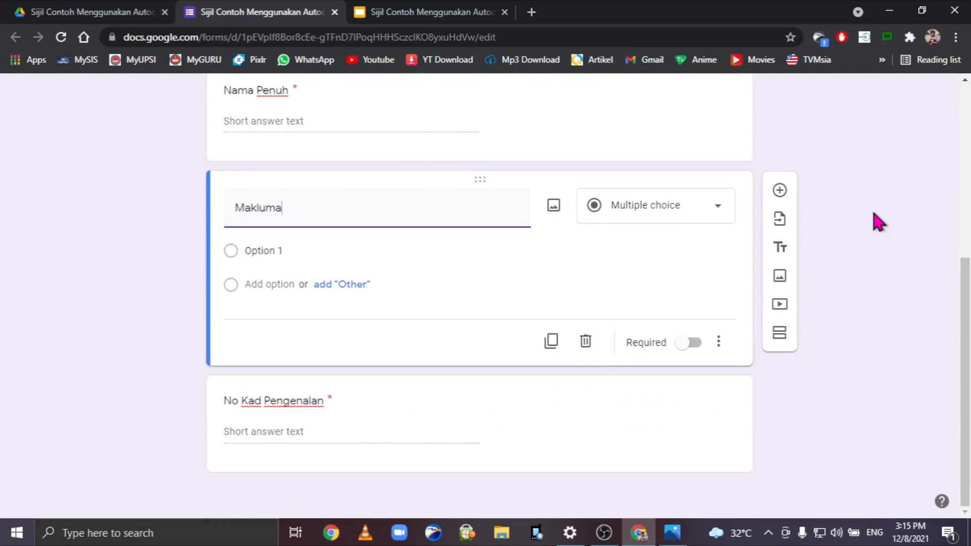
pyautogui.write('Maklumbalas')
pyautogui.click(691, 343)
pyautogui.moveTo(401, 405); pyautogui.dragTo(392, 273)
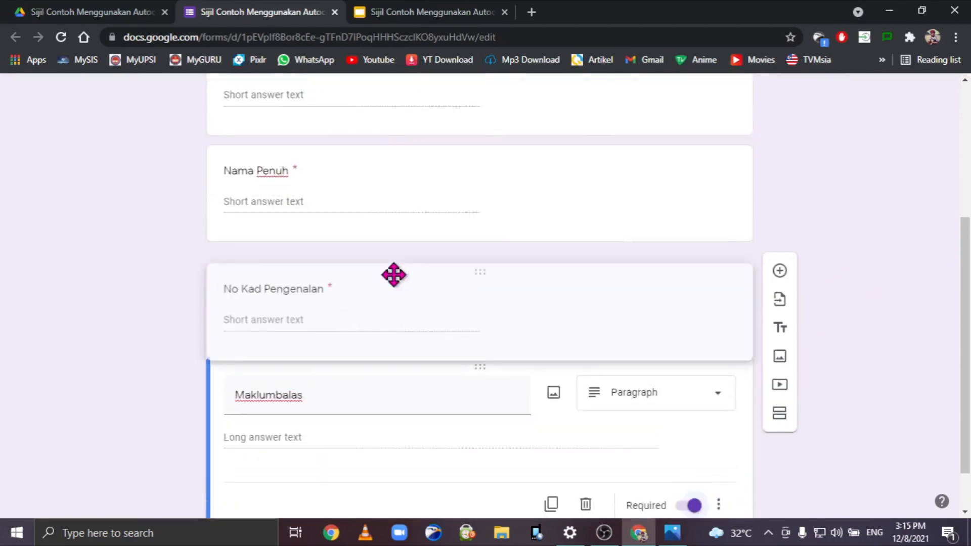
pyautogui.click(746, 404)
# Add a required short-answer Lain Lain question after Maklumbalas.
pyautogui.click(779, 321)
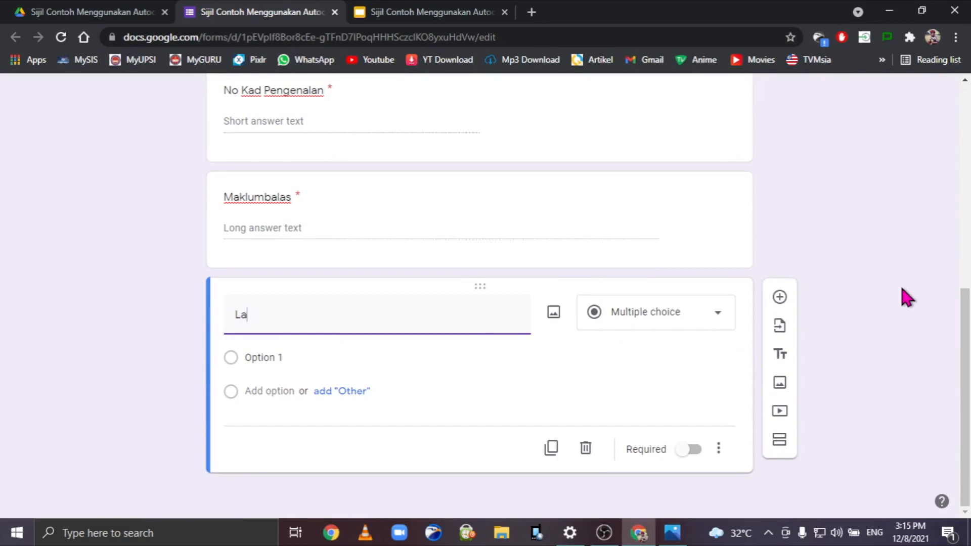
pyautogui.write('Lain Lain')
pyautogui.click(692, 449)
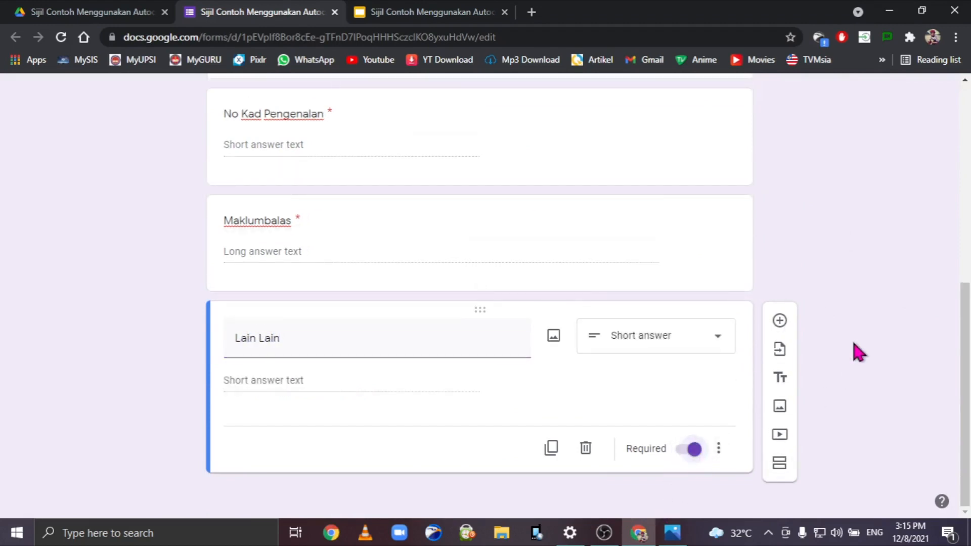
pyautogui.scroll(10, 858, 352)
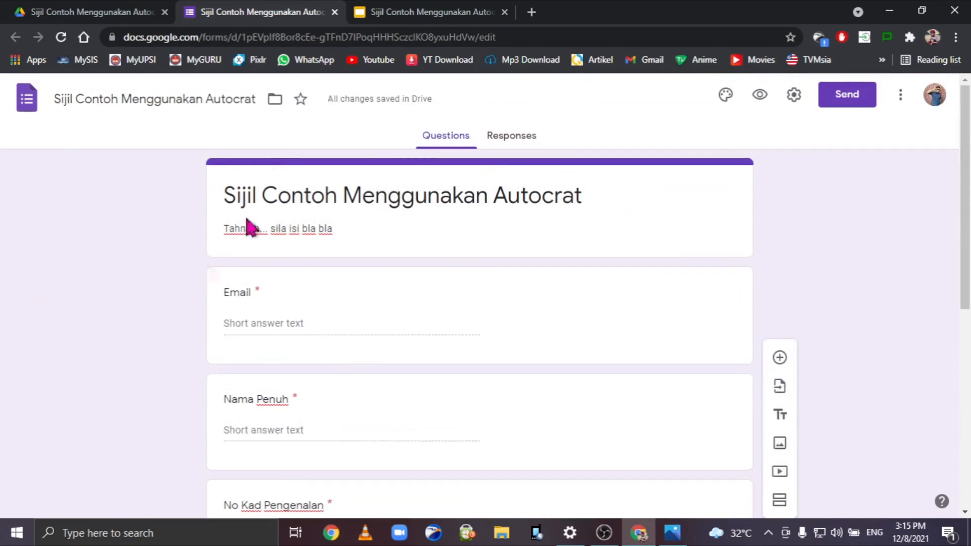
# In form settings, untick the Sultan Idris Education University users restriction and save.
pyautogui.click(793, 98)
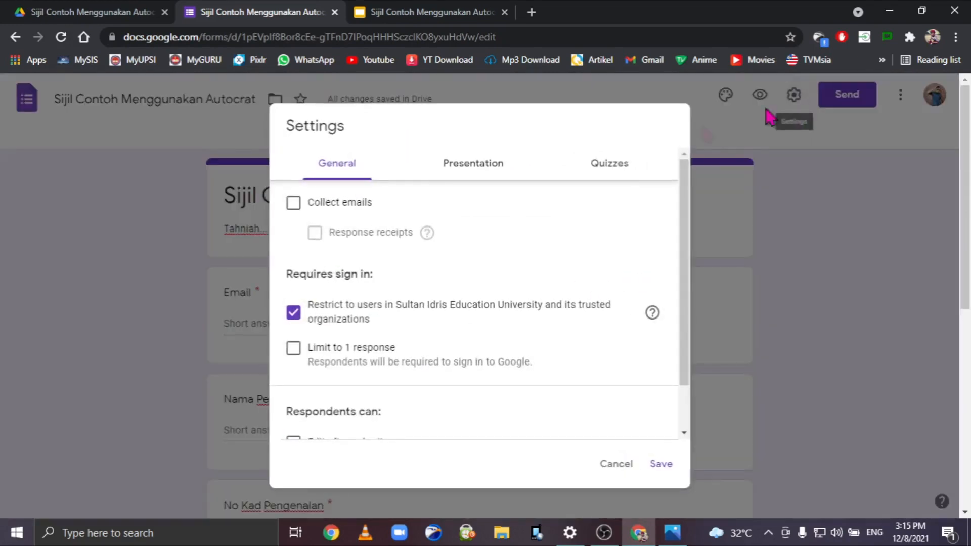
pyautogui.click(295, 313)
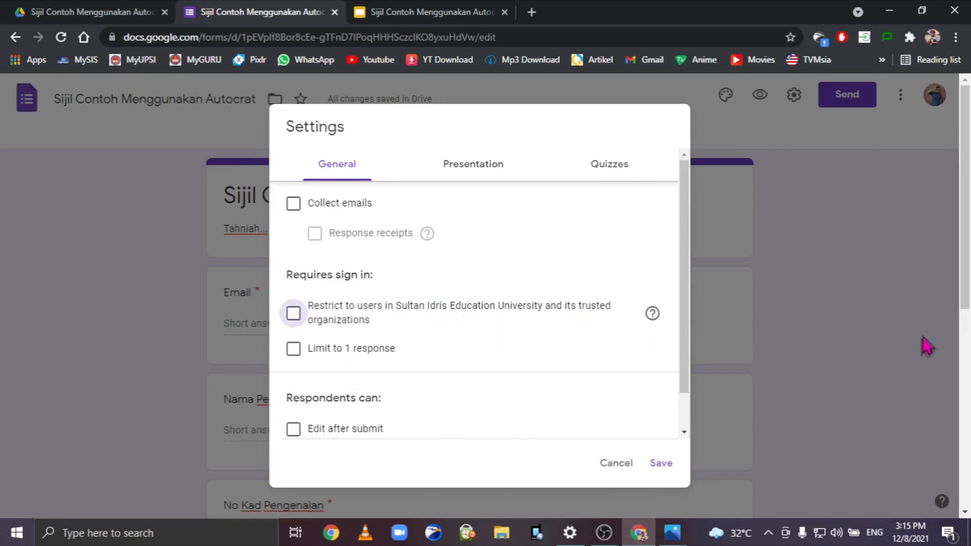
pyautogui.scroll(-1, 500, 326)
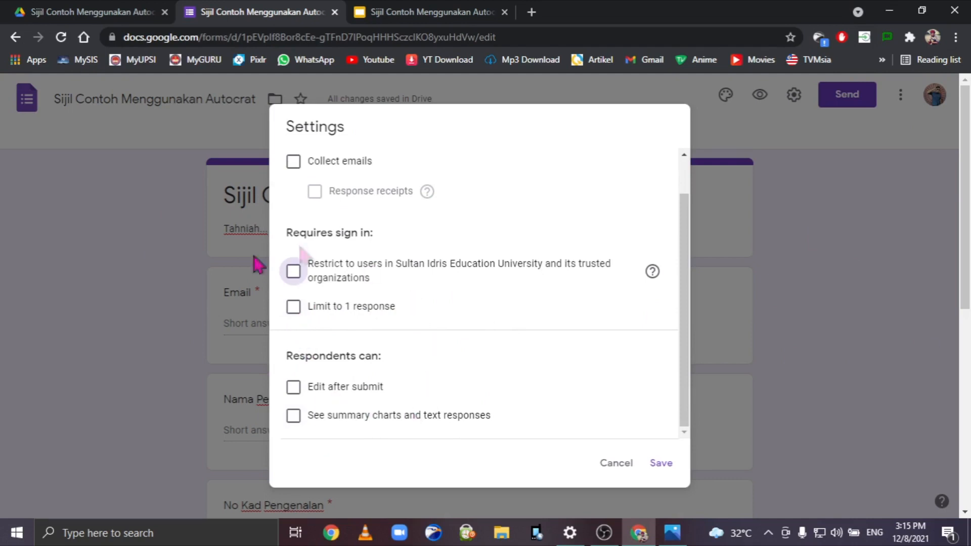
pyautogui.scroll(1, 556, 323)
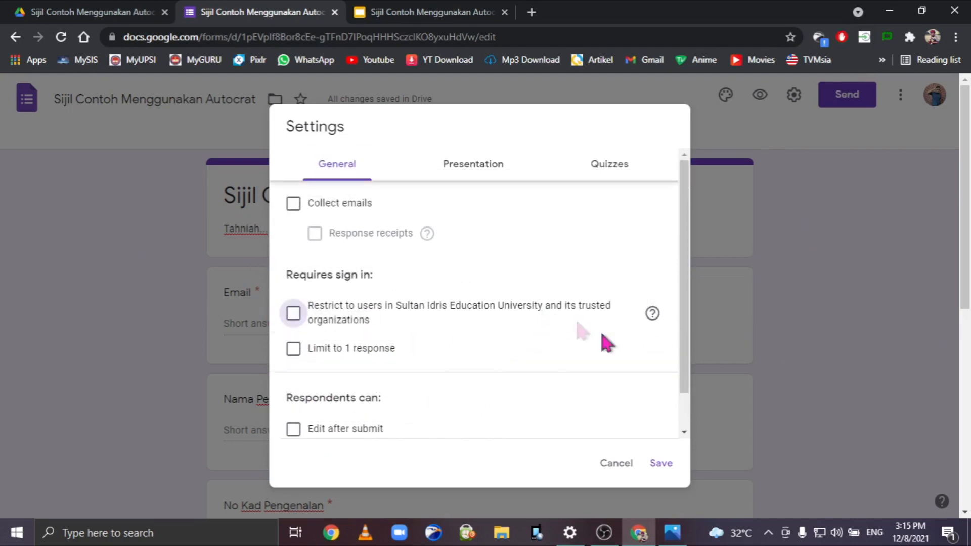
pyautogui.click(671, 468)
pyautogui.scroll(-4, 870, 293)
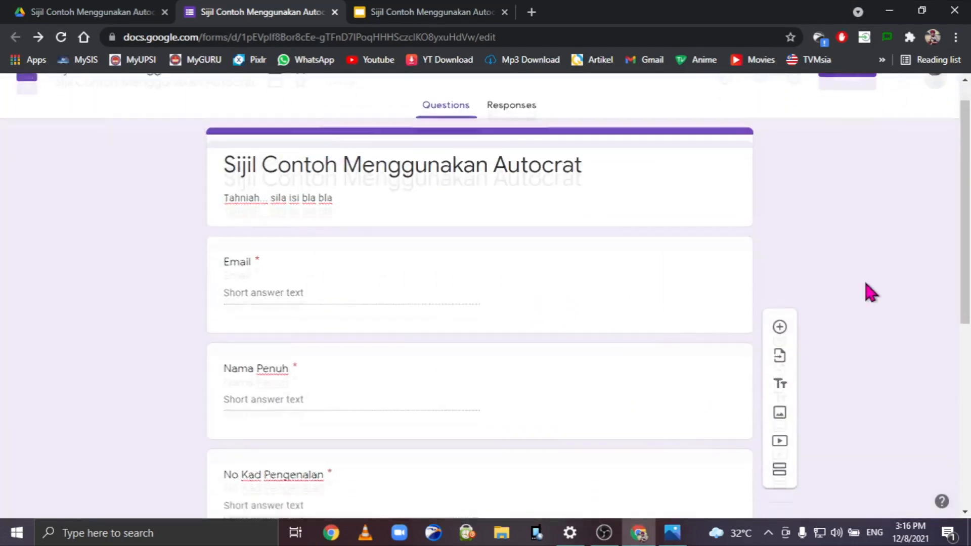
pyautogui.scroll(4, 865, 288)
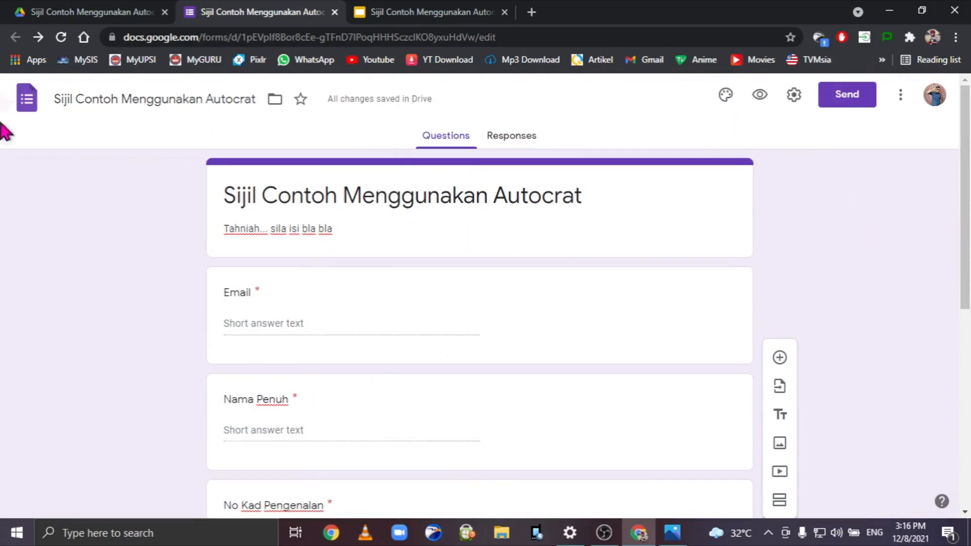
# Copy the form's share link, preview the live form in a new tab, then close it.
pyautogui.click(852, 102)
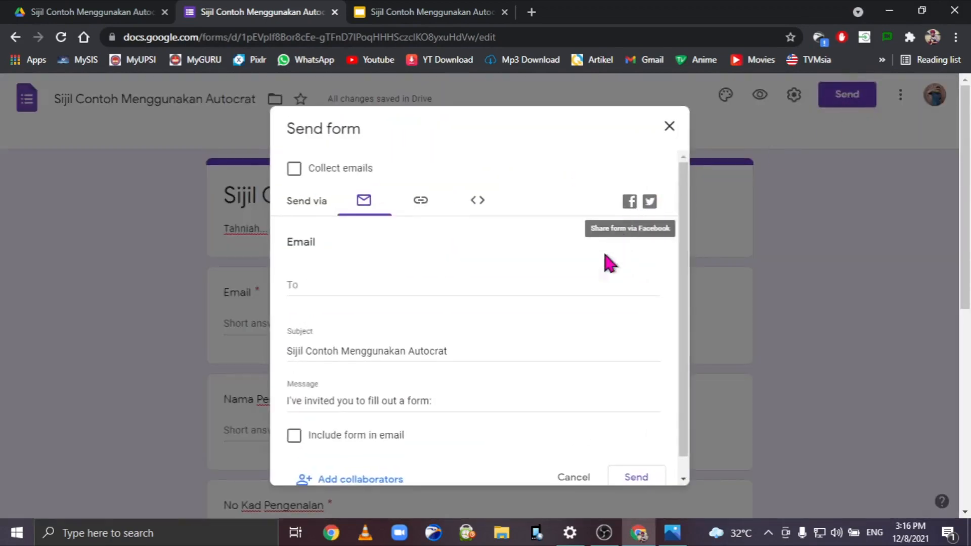
pyautogui.click(421, 200)
pyautogui.click(646, 312)
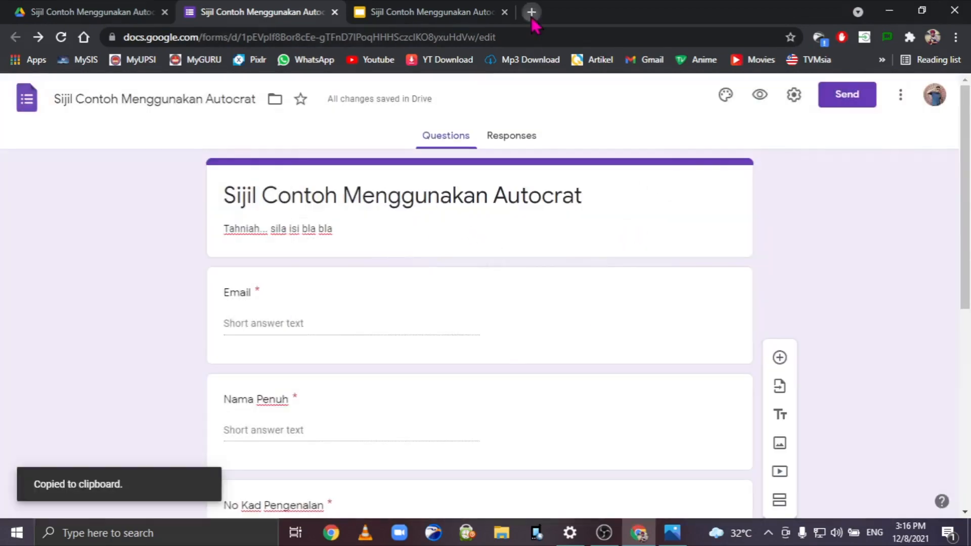
pyautogui.click(531, 12)
pyautogui.write('docs.google.com/forms/d/e/1FAIpQLSeUO_MsPO_nzgHV3m3KbllXTw_C5v745VWCN6tWcTouAnMiYw/viewform?usp=sf_link')
pyautogui.press('Return')
pyautogui.scroll(-8, 444, 282)
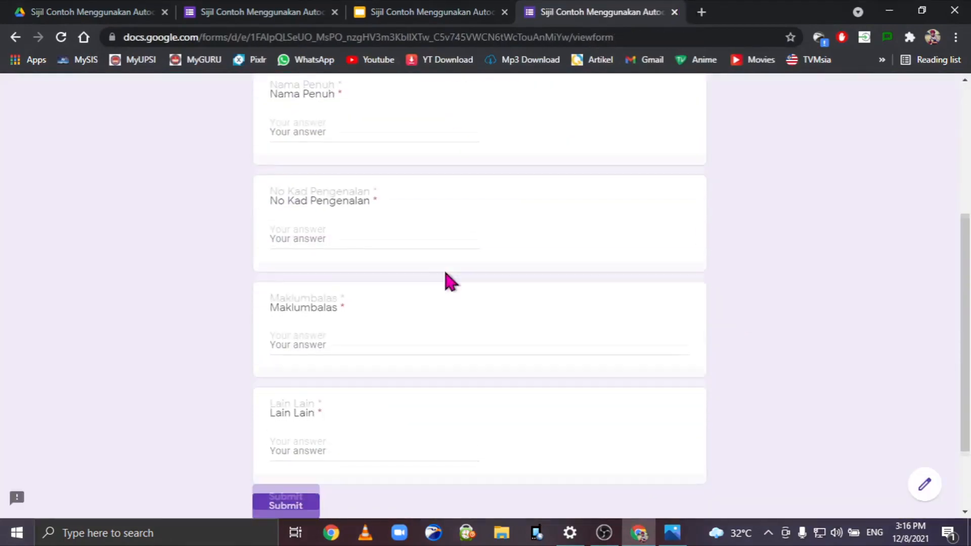
pyautogui.scroll(8, 718, 384)
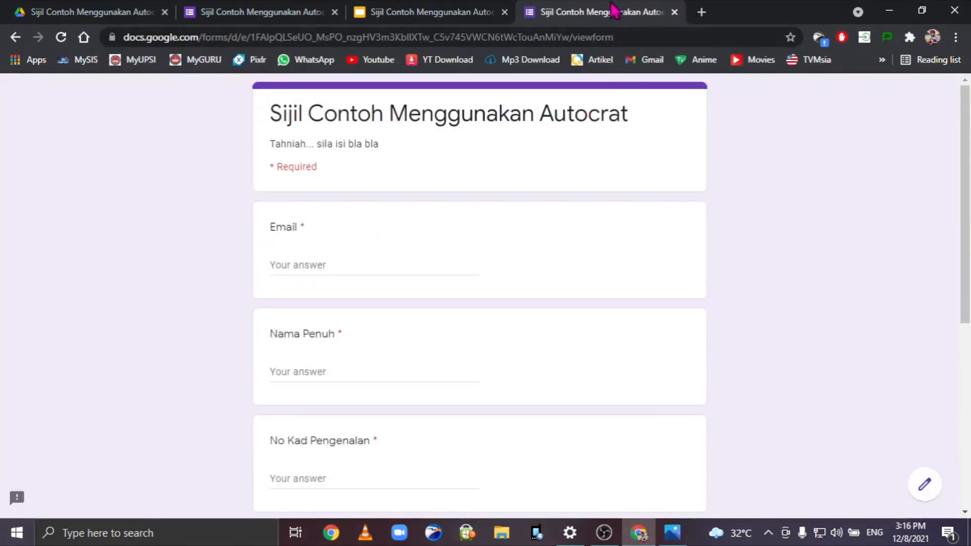
pyautogui.middleClick(613, 12)
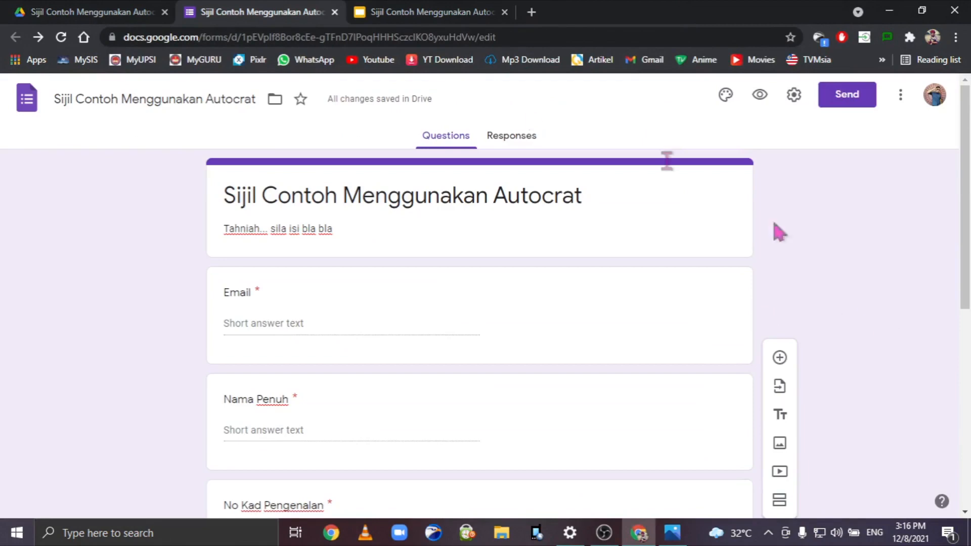
# From the Responses page, create a new linked response spreadsheet and open it.
pyautogui.click(42, 5)
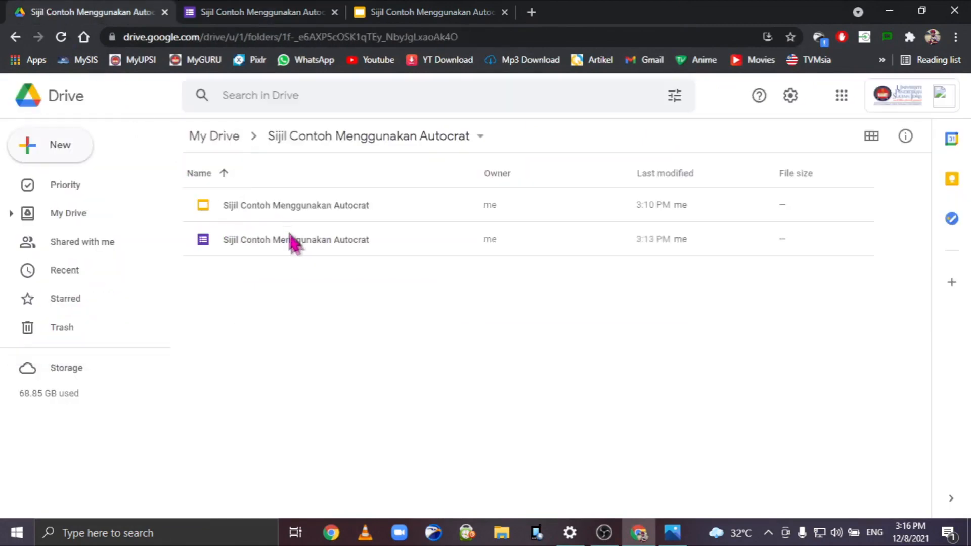
pyautogui.click(273, 10)
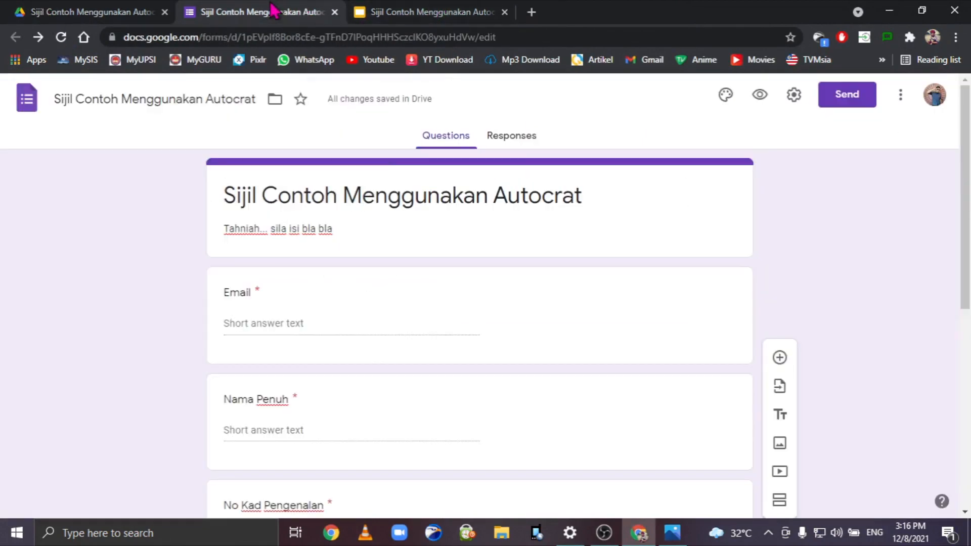
pyautogui.click(521, 139)
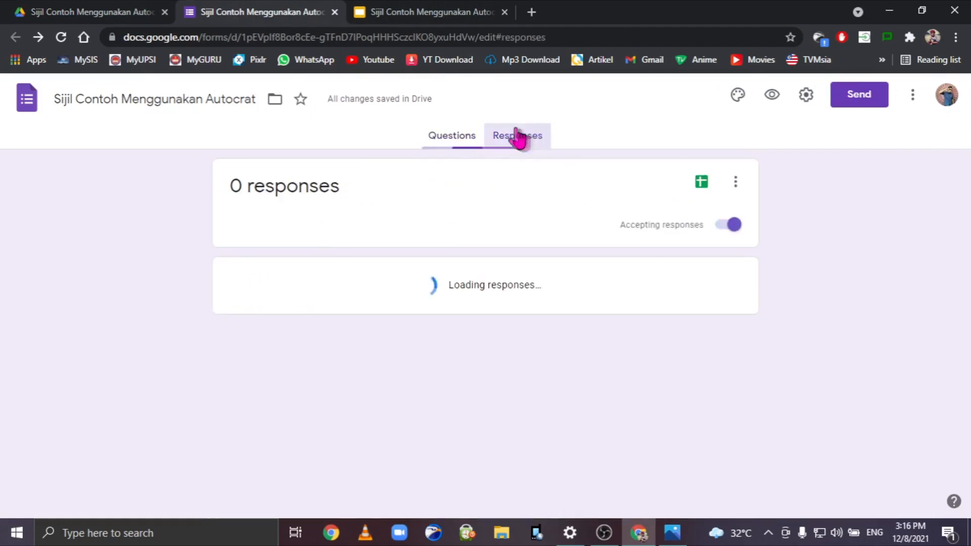
pyautogui.click(704, 182)
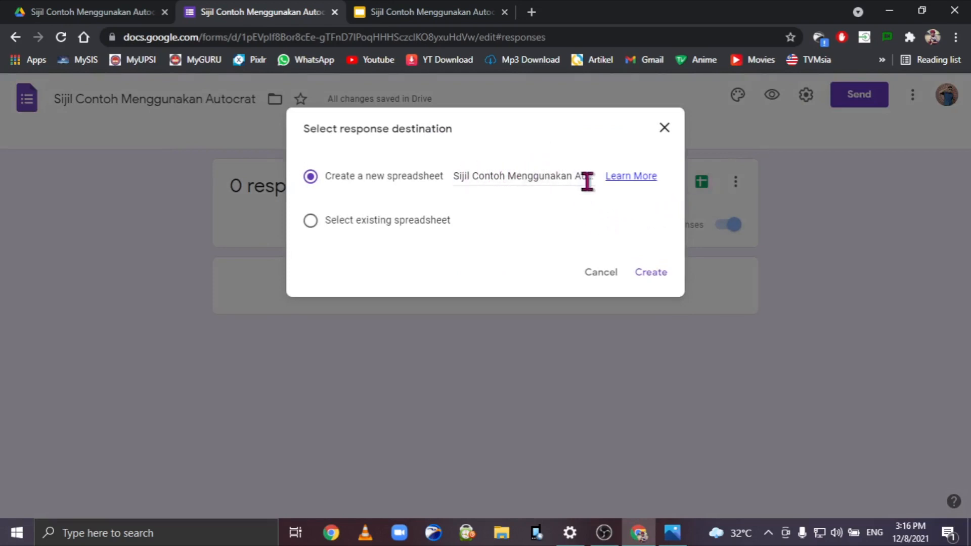
pyautogui.click(651, 273)
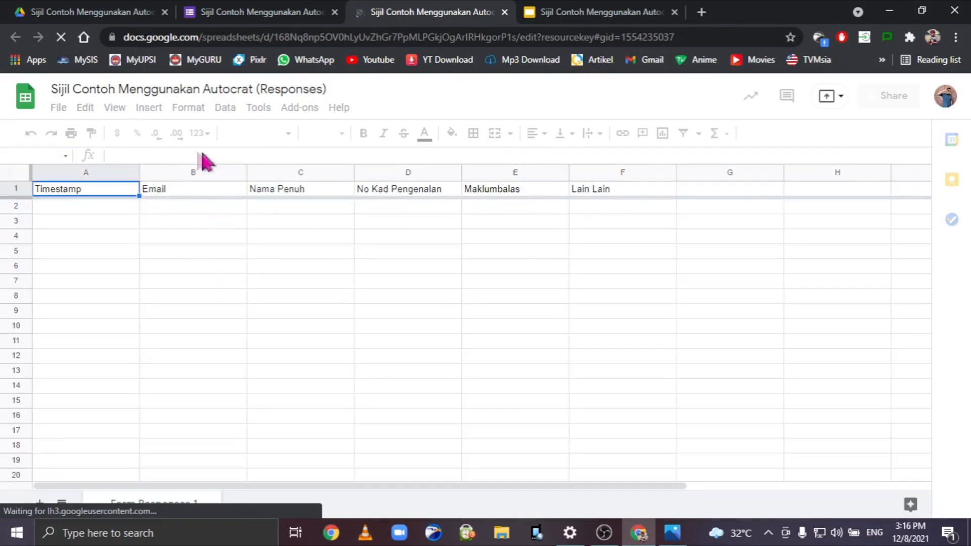
pyautogui.click(254, 11)
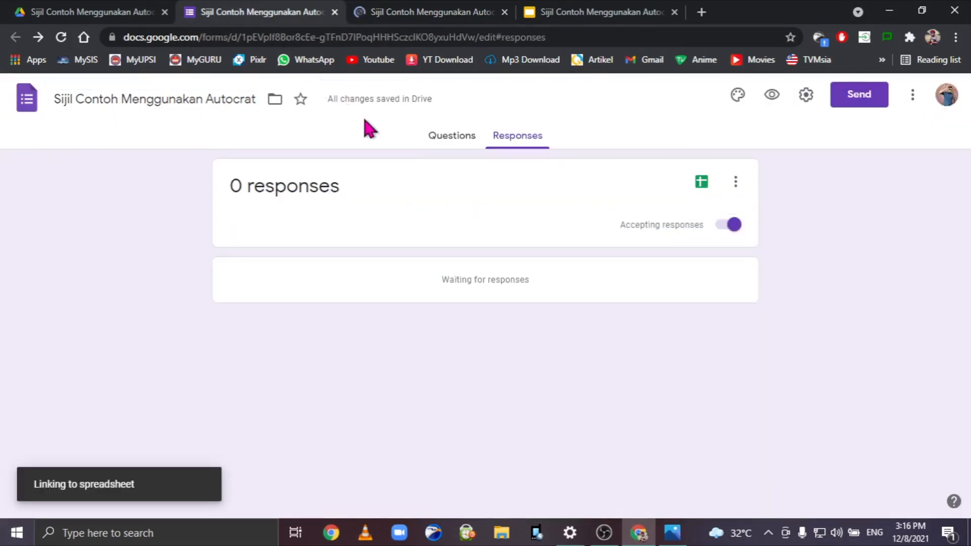
pyautogui.click(450, 137)
pyautogui.scroll(-1, 354, 248)
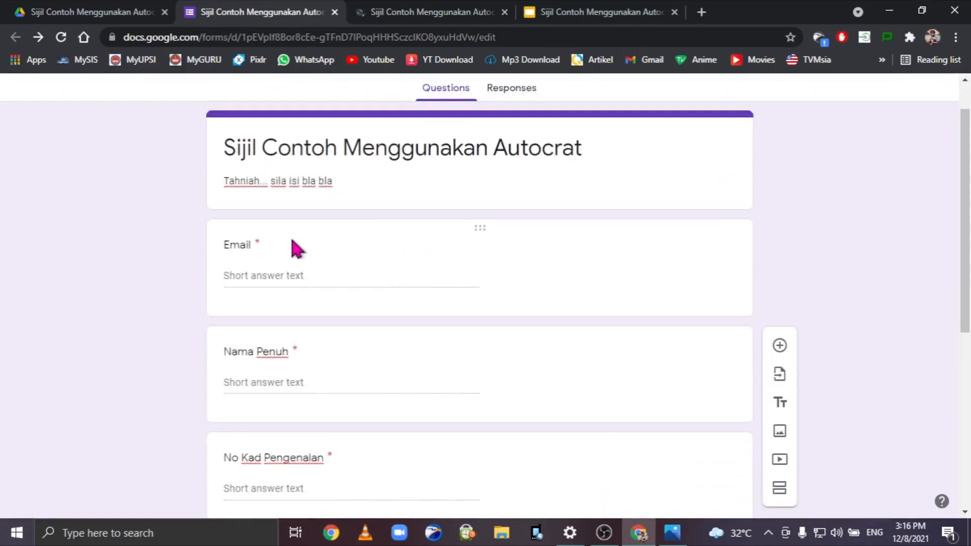
pyautogui.scroll(-7, 298, 248)
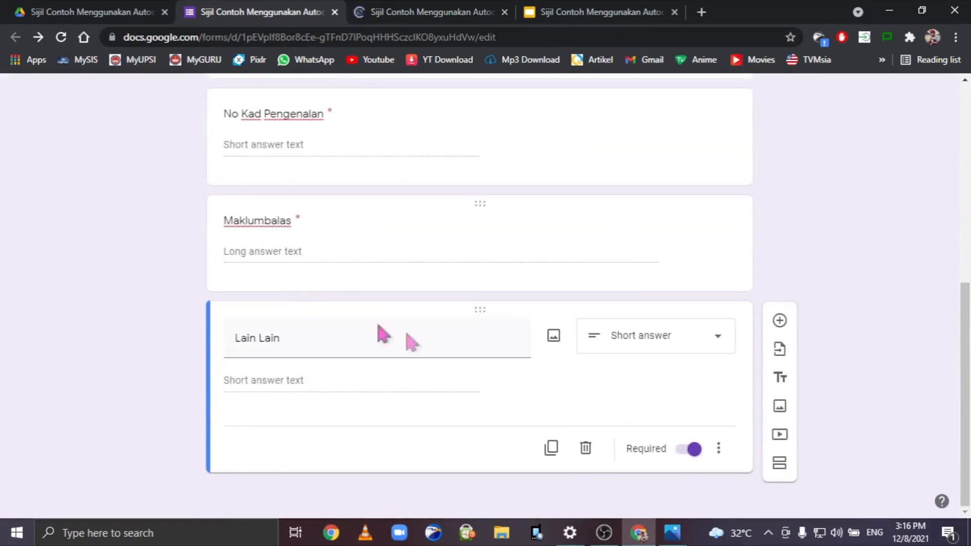
pyautogui.click(435, 12)
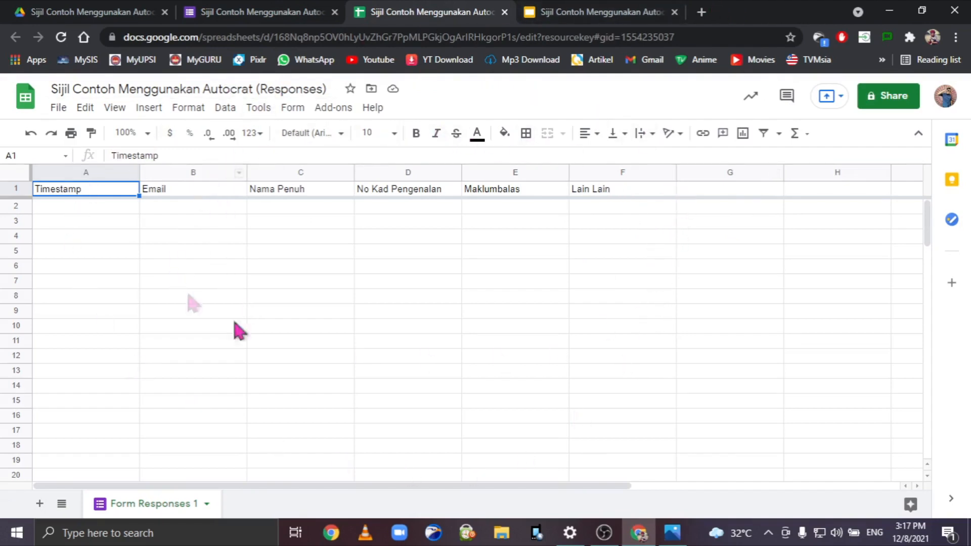
# Search the add-ons marketplace for 'autocrat' and open the Autocrat add-on page.
pyautogui.click(116, 14)
pyautogui.click(445, 12)
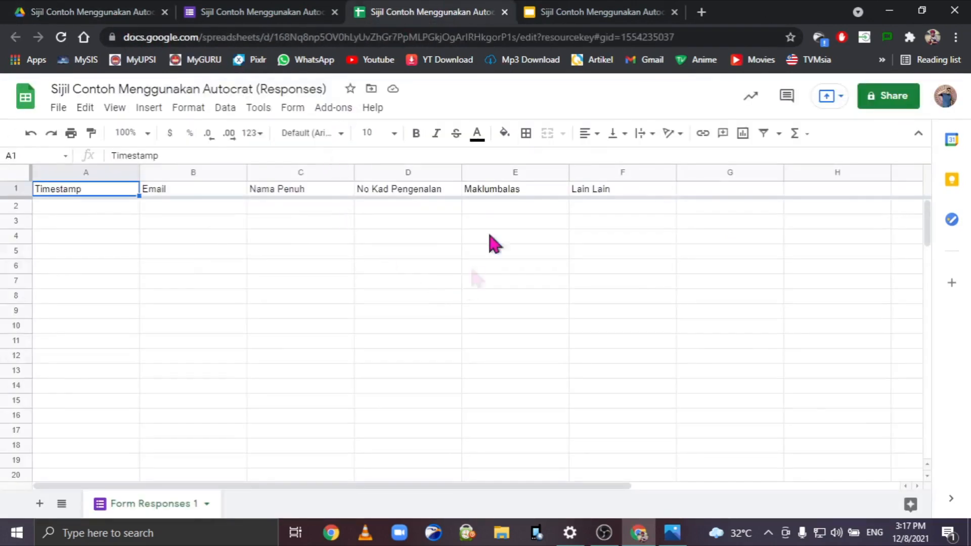
pyautogui.click(323, 109)
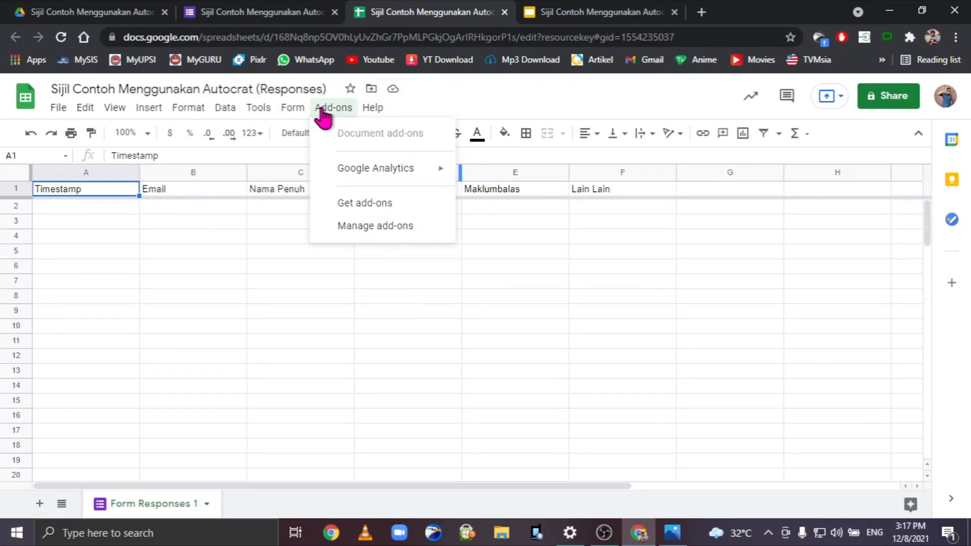
pyautogui.click(387, 205)
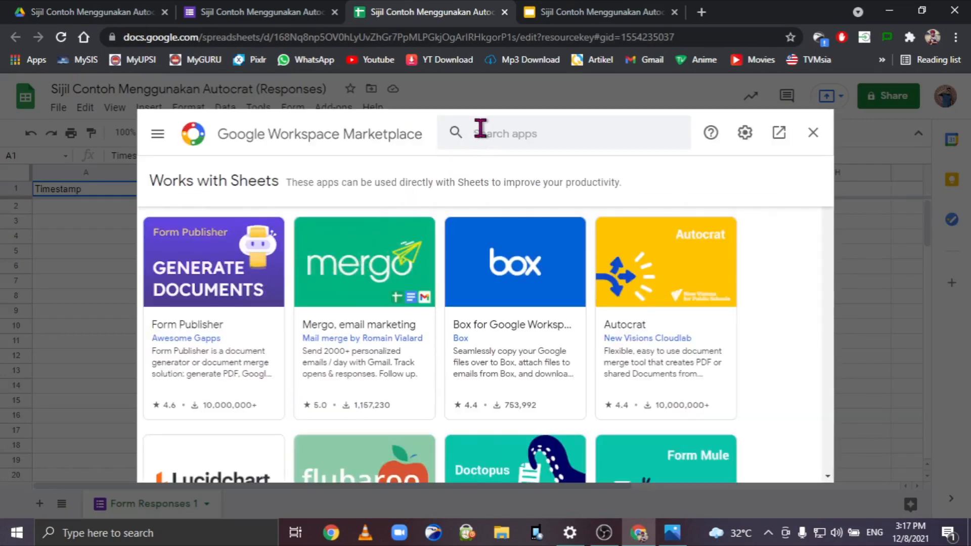
pyautogui.click(481, 129)
pyautogui.write('autocrat')
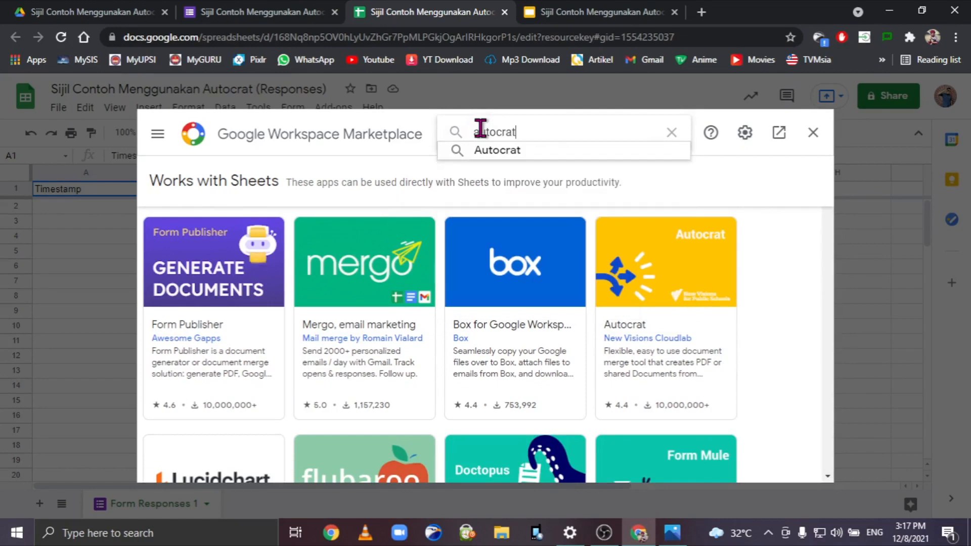
pyautogui.press('Return')
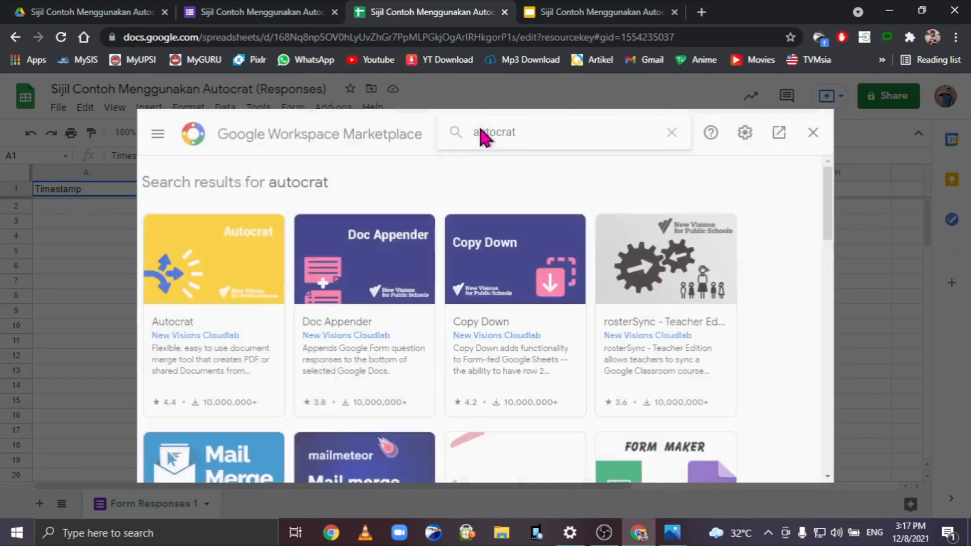
pyautogui.click(207, 264)
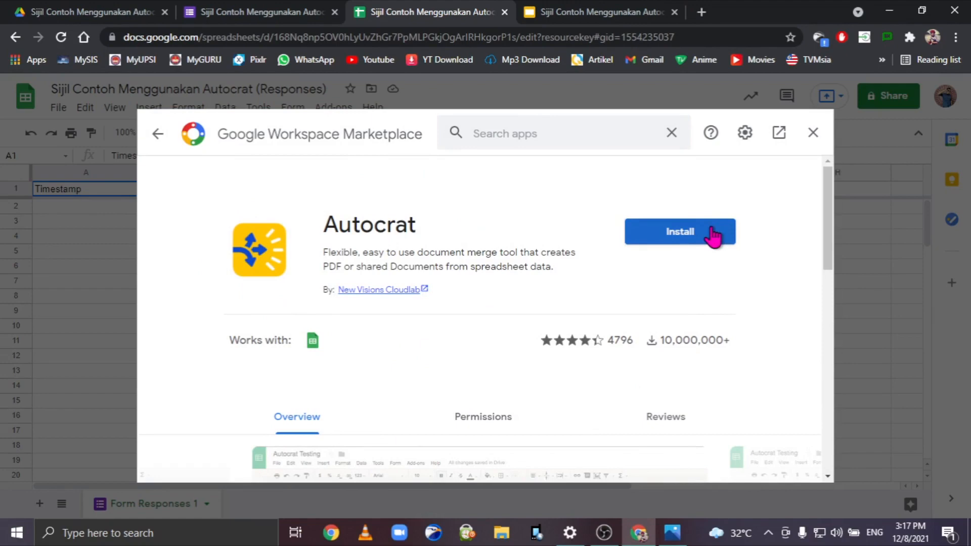
# Install Autocrat, allow it access to the Google account, and close the marketplace.
pyautogui.click(713, 235)
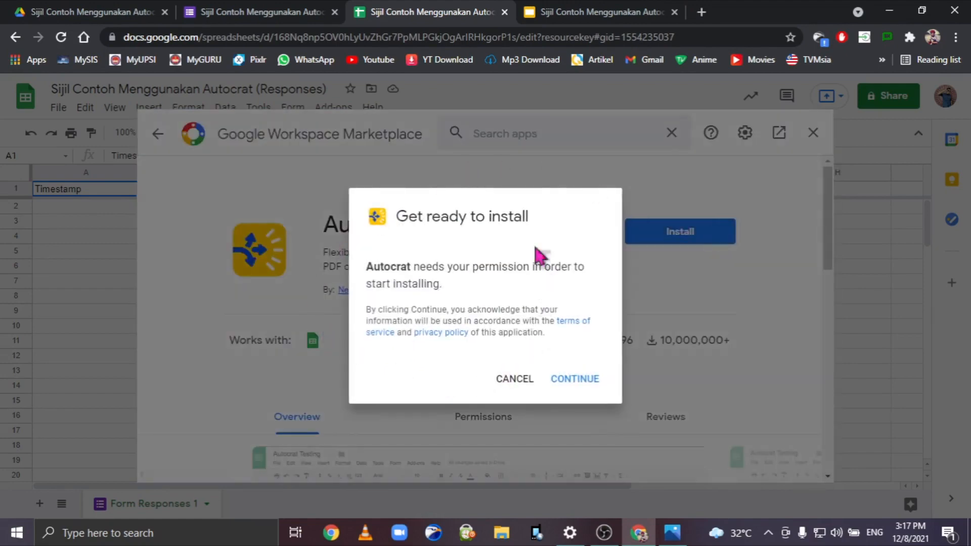
pyautogui.click(576, 385)
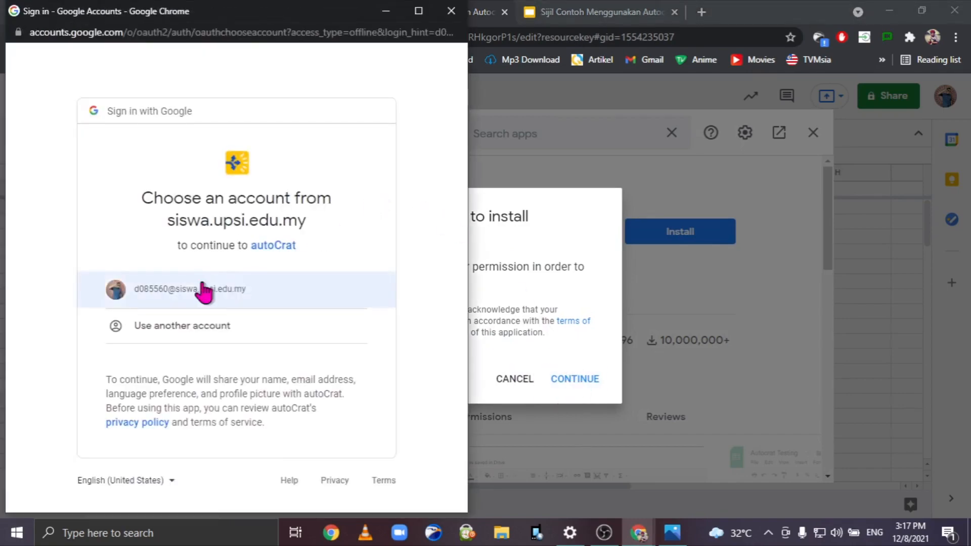
pyautogui.click(203, 290)
pyautogui.scroll(-10, 200, 288)
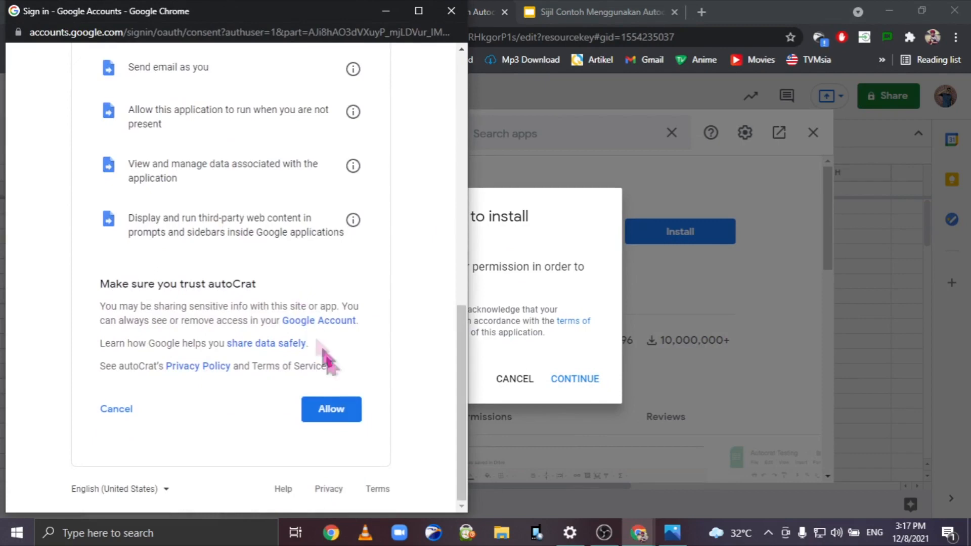
pyautogui.click(341, 417)
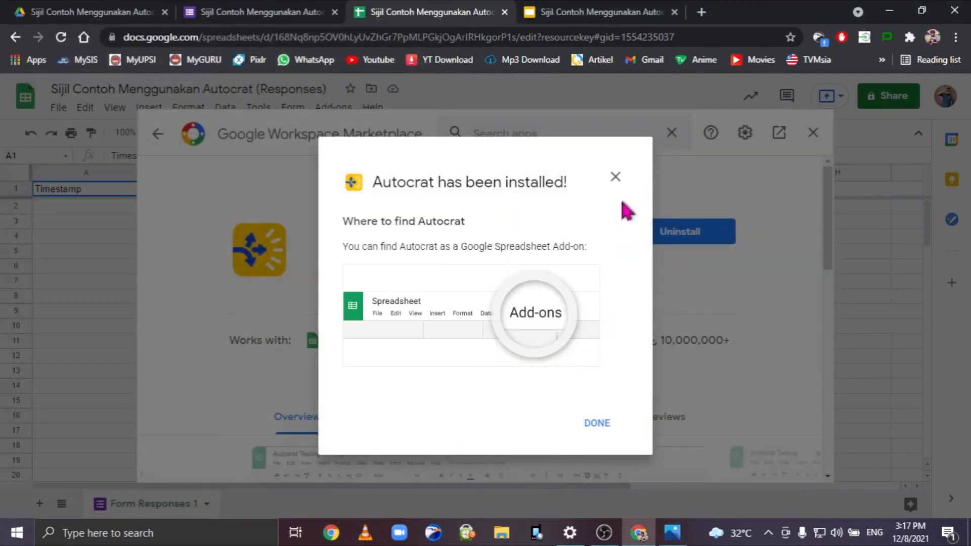
pyautogui.click(598, 423)
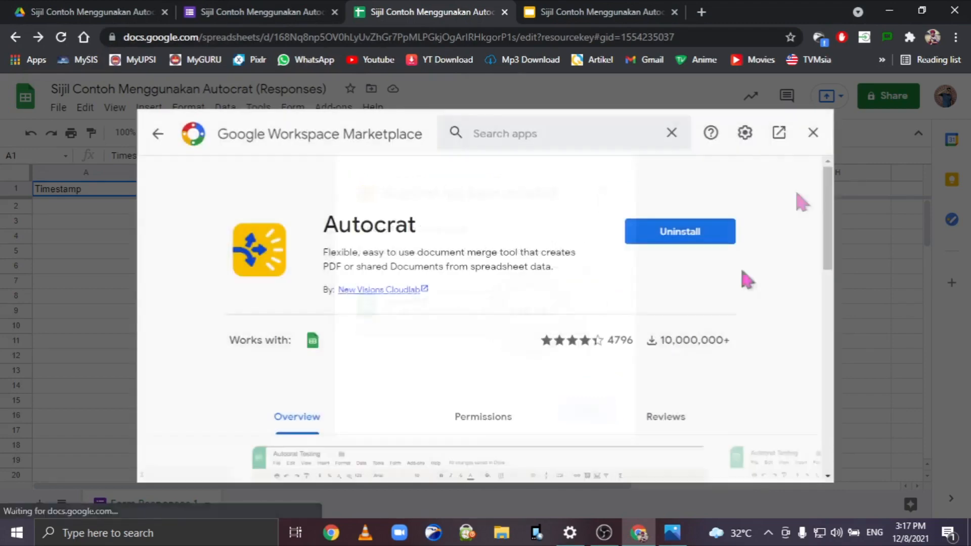
pyautogui.click(813, 133)
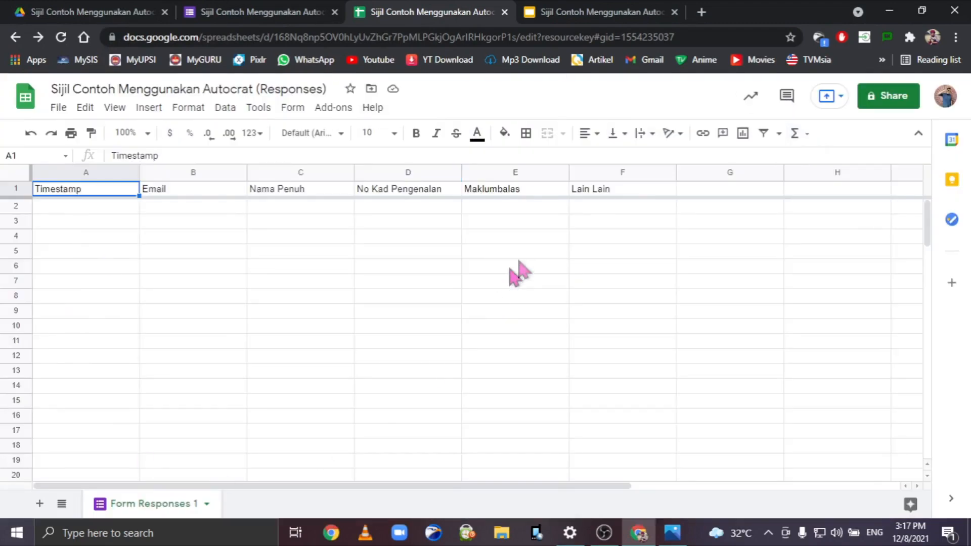
# Launch the Autocrat add-on from the Add-ons menu and start a NEW JOB.
pyautogui.click(333, 109)
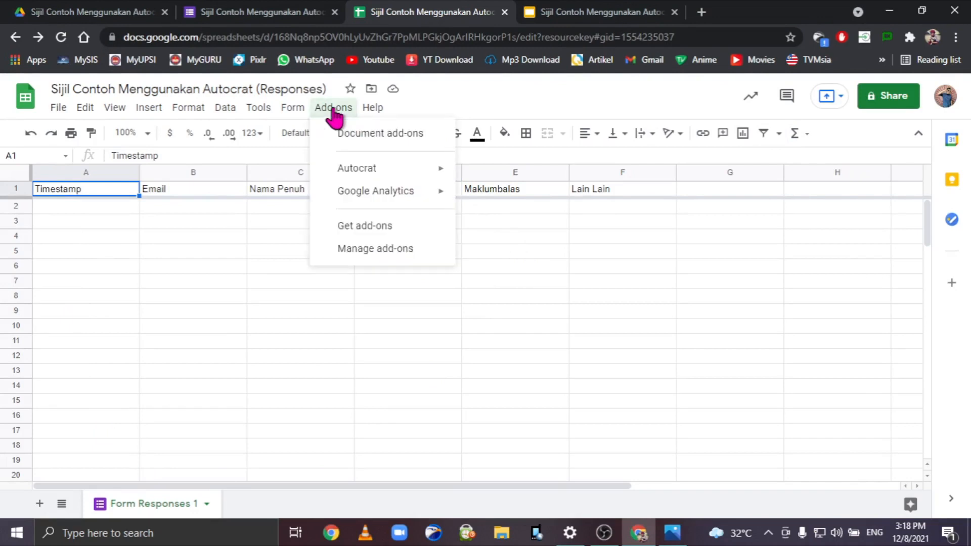
pyautogui.moveTo(373, 170)
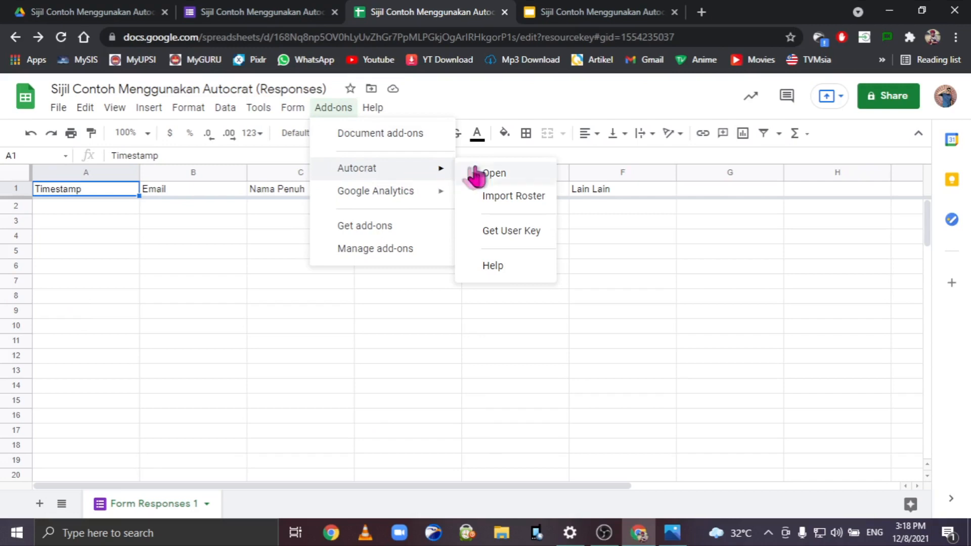
pyautogui.click(494, 173)
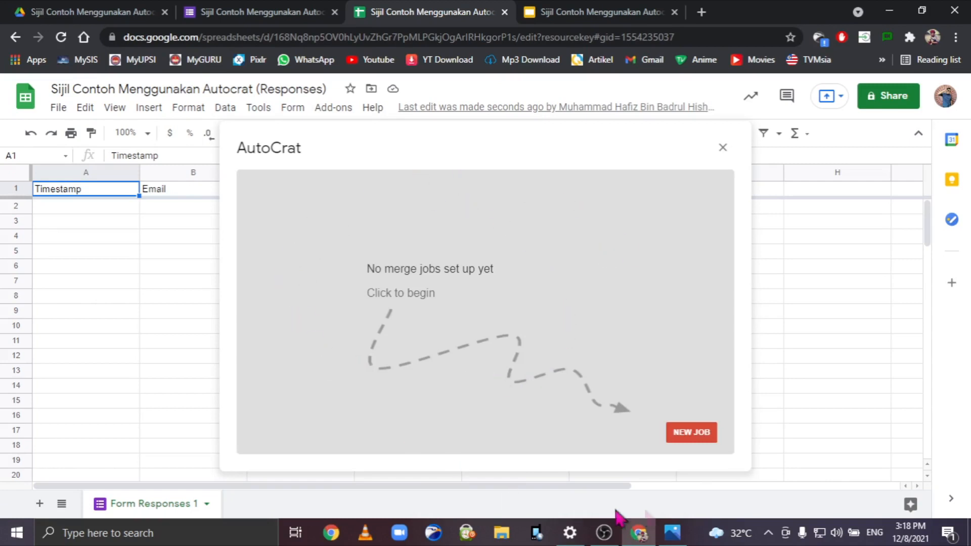
pyautogui.click(700, 435)
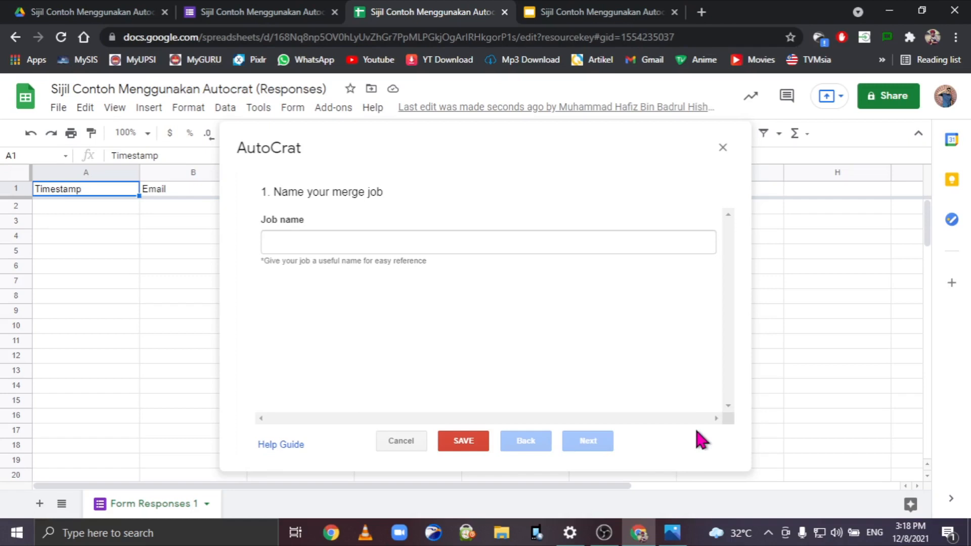
# Enter 'Sijil Contoh Menggunakan Autocrat' as the job name and proceed to template selection.
pyautogui.click(455, 242)
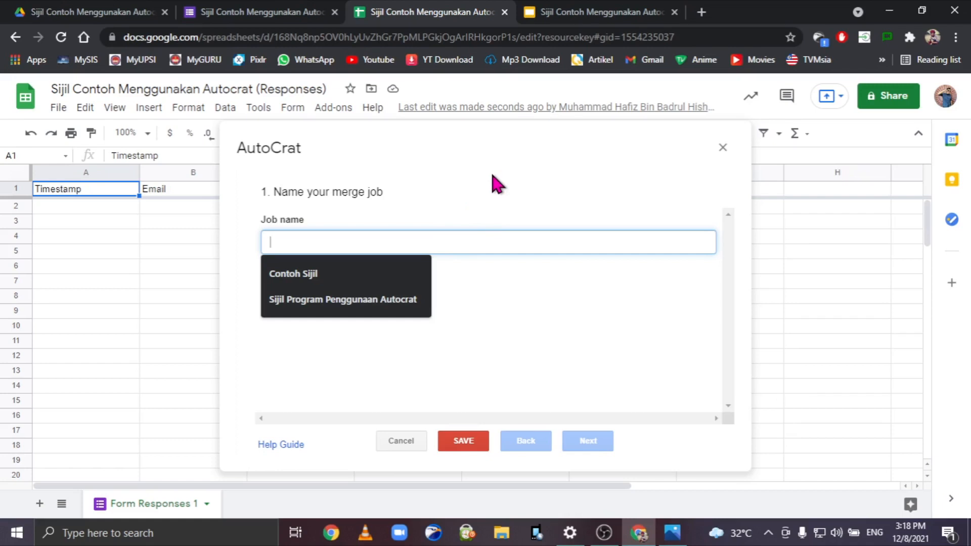
pyautogui.write('Sijil Contoh Menggunakan Autocrat')
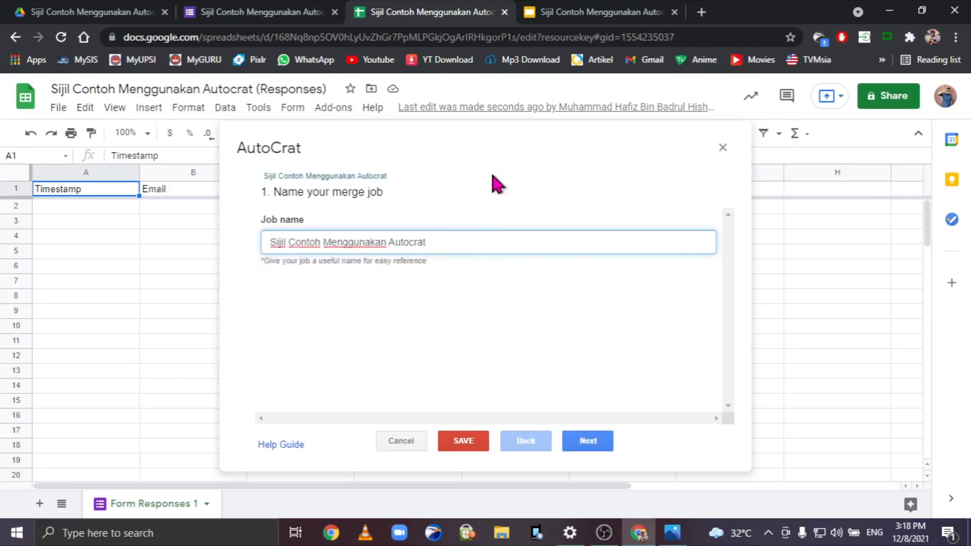
pyautogui.click(588, 444)
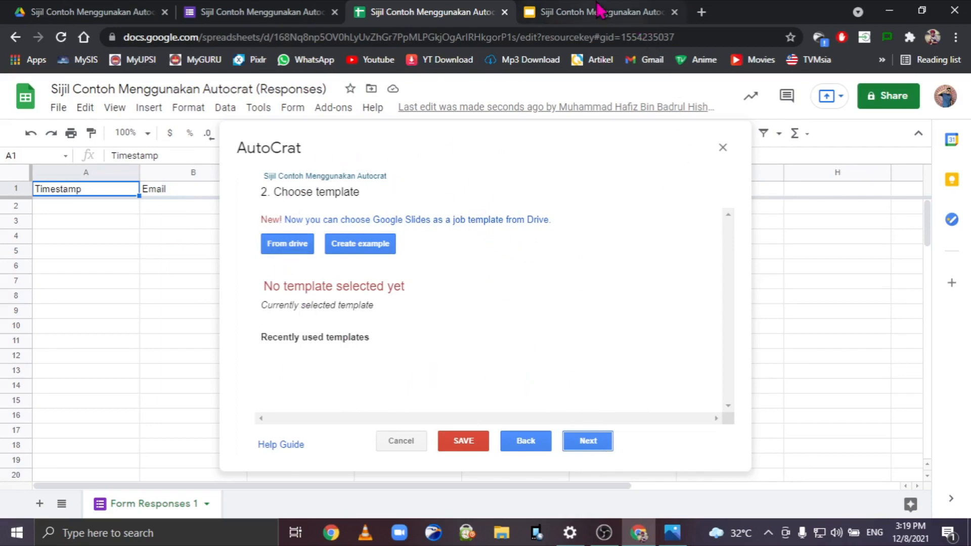
# Review the certificate template in the Slides tab.
pyautogui.click(642, 12)
pyautogui.scroll(3, 683, 300)
pyautogui.scroll(-8, 692, 293)
pyautogui.scroll(8, 693, 294)
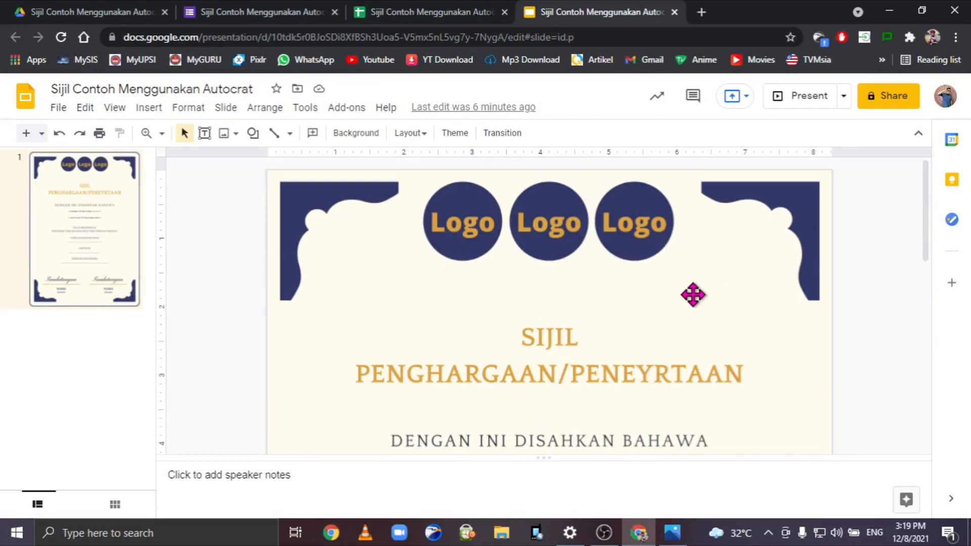
# Choose the 'Sijil Contoh Menggunakan Autocrat' Slides file from Drive as the merge template.
pyautogui.click(430, 11)
pyautogui.click(297, 247)
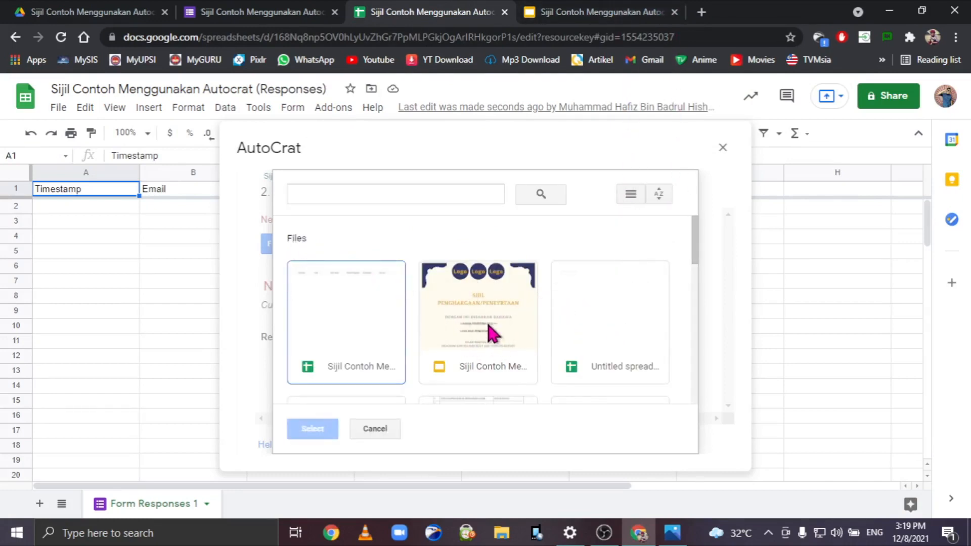
pyautogui.click(505, 333)
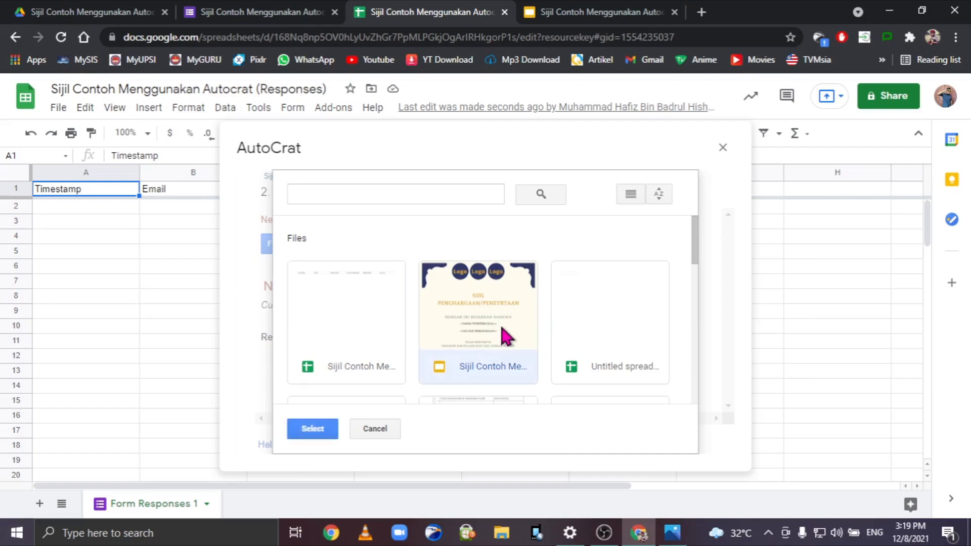
pyautogui.click(316, 431)
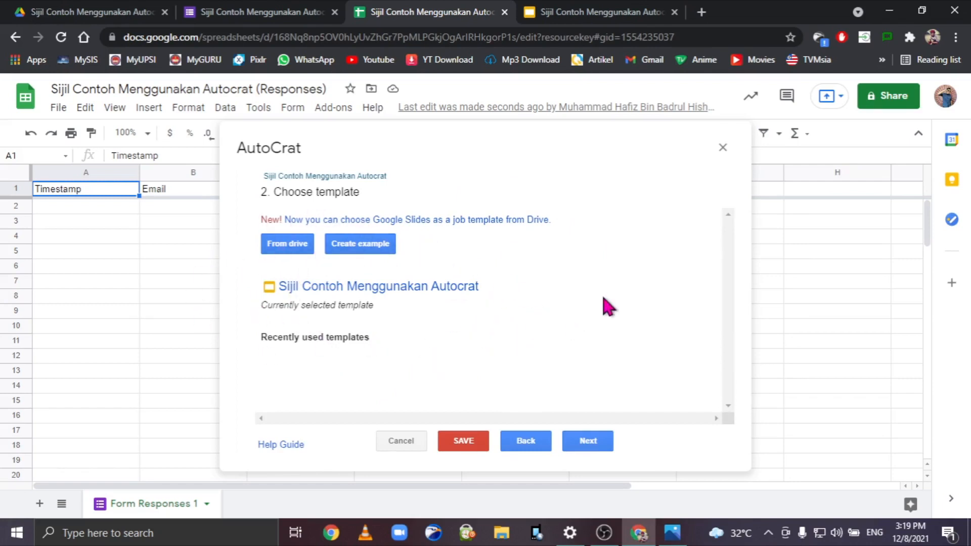
pyautogui.click(593, 445)
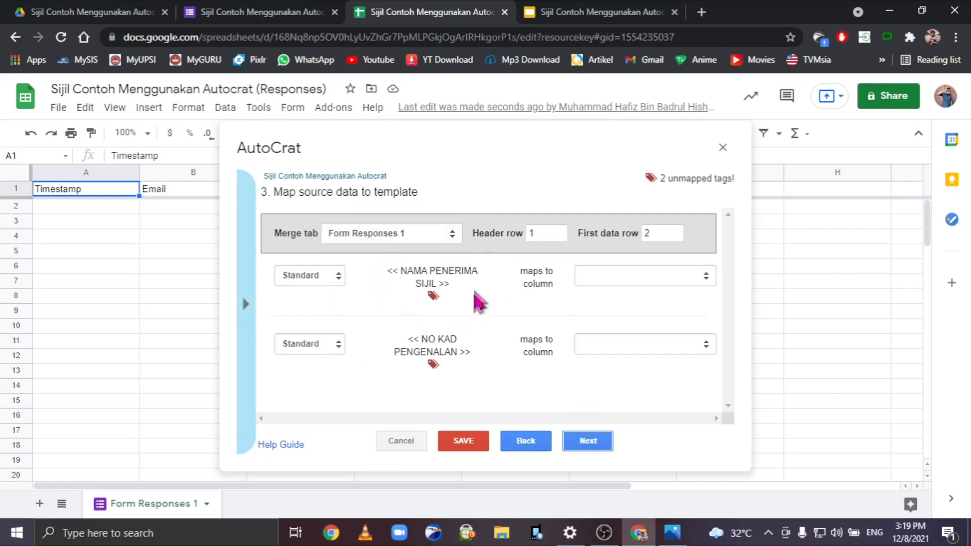
# Select and inspect the NAMA PENERIMA SIJIL tag text in the mapping step.
pyautogui.moveTo(400, 271)
pyautogui.mouseDown()
pyautogui.moveTo(385, 273)
pyautogui.moveTo(445, 276)
pyautogui.moveTo(487, 303)
pyautogui.mouseUp()
pyautogui.click(459, 282)
pyautogui.click(389, 274)
pyautogui.click(486, 302)
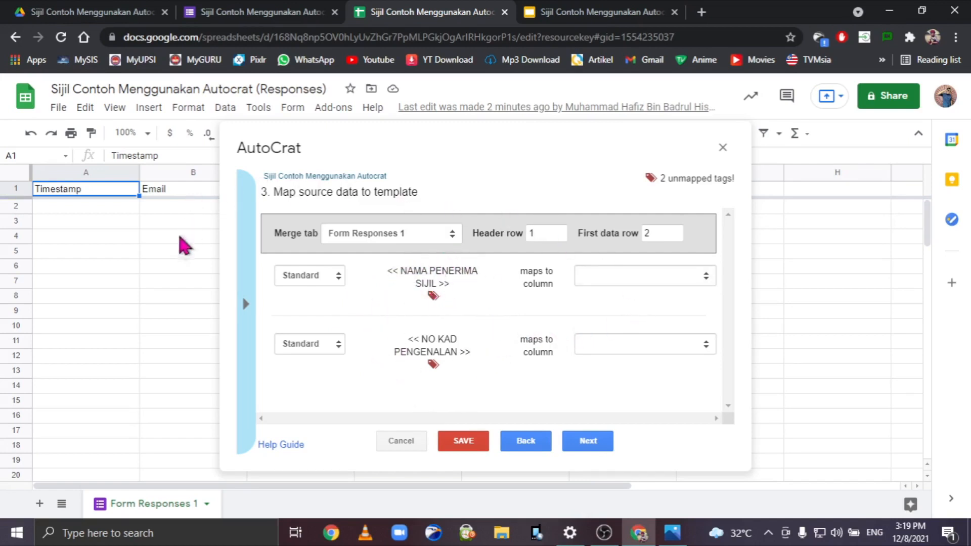
# Cross-check the template tags against the form questions and the Slides certificate.
pyautogui.click(255, 11)
pyautogui.scroll(5, 416, 232)
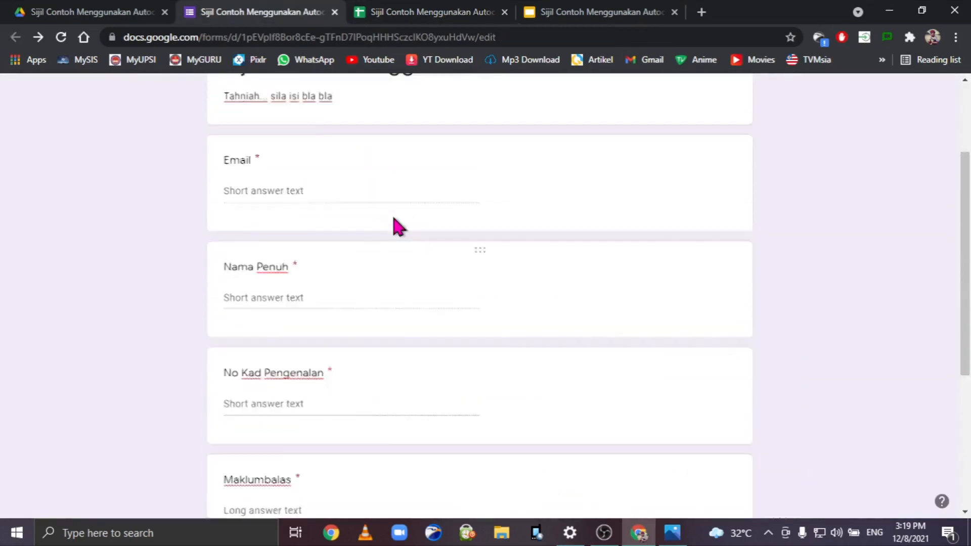
pyautogui.click(435, 12)
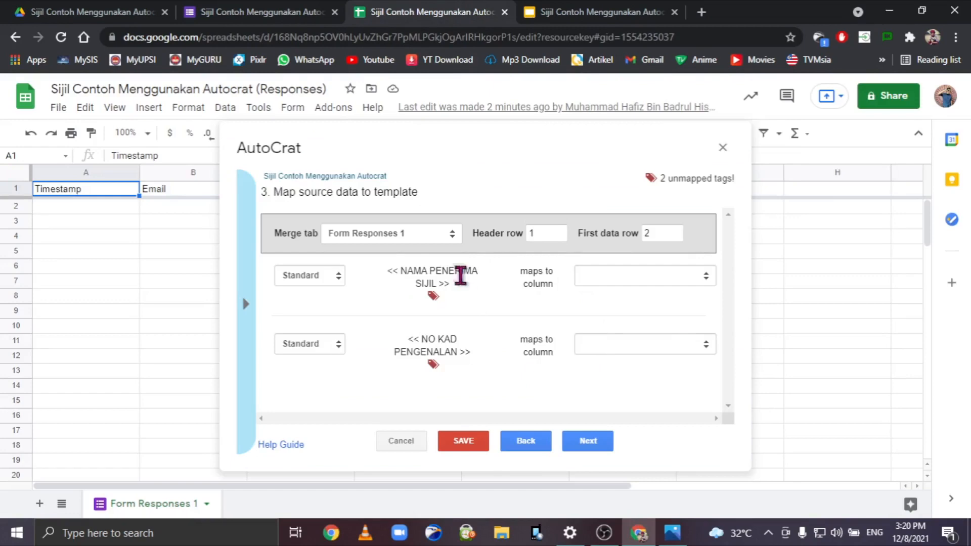
pyautogui.moveTo(388, 271); pyautogui.dragTo(460, 290)
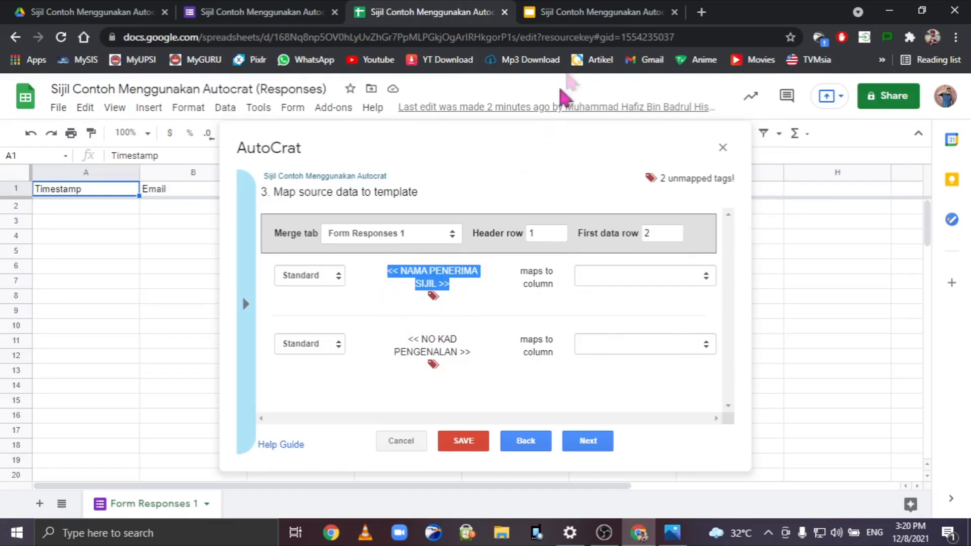
pyautogui.click(592, 11)
pyautogui.scroll(-5, 650, 325)
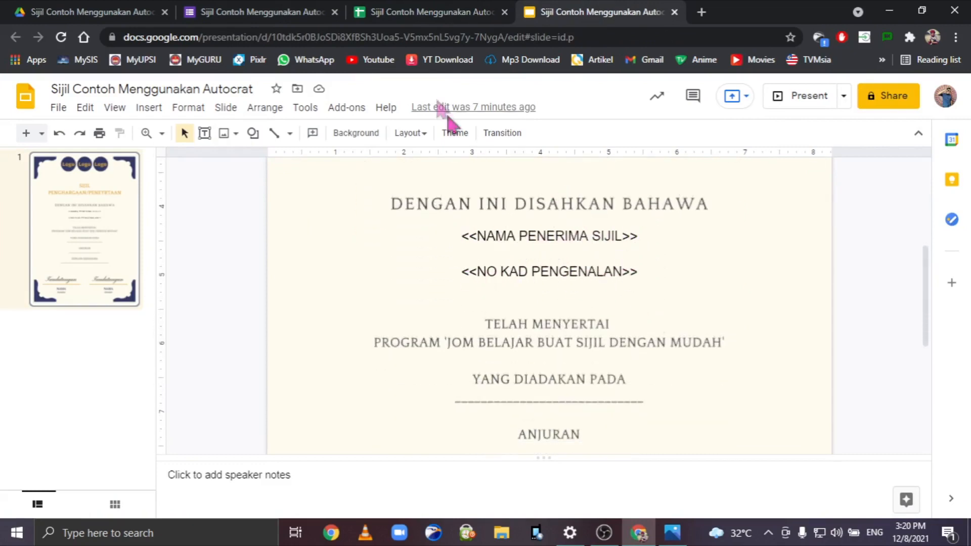
pyautogui.click(430, 12)
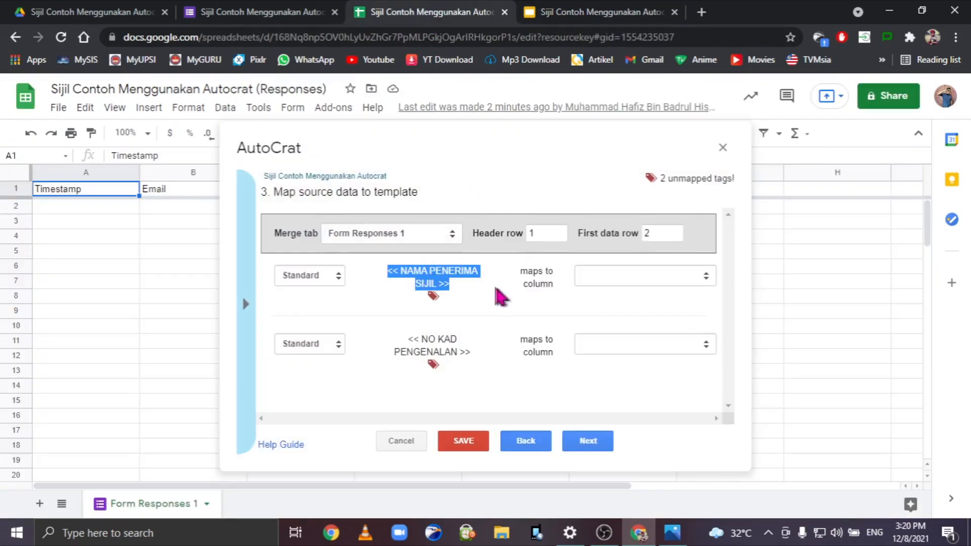
pyautogui.click(489, 335)
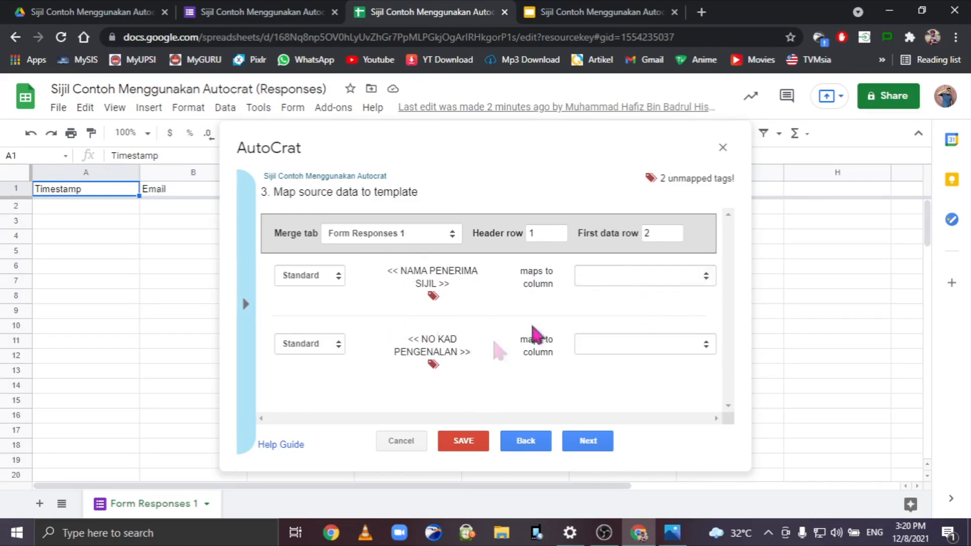
pyautogui.click(242, 12)
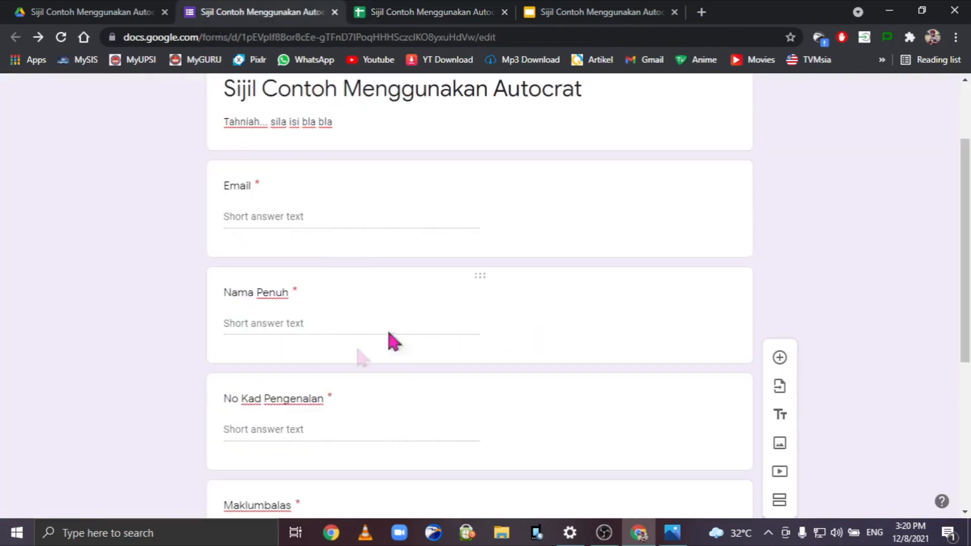
pyautogui.click(430, 12)
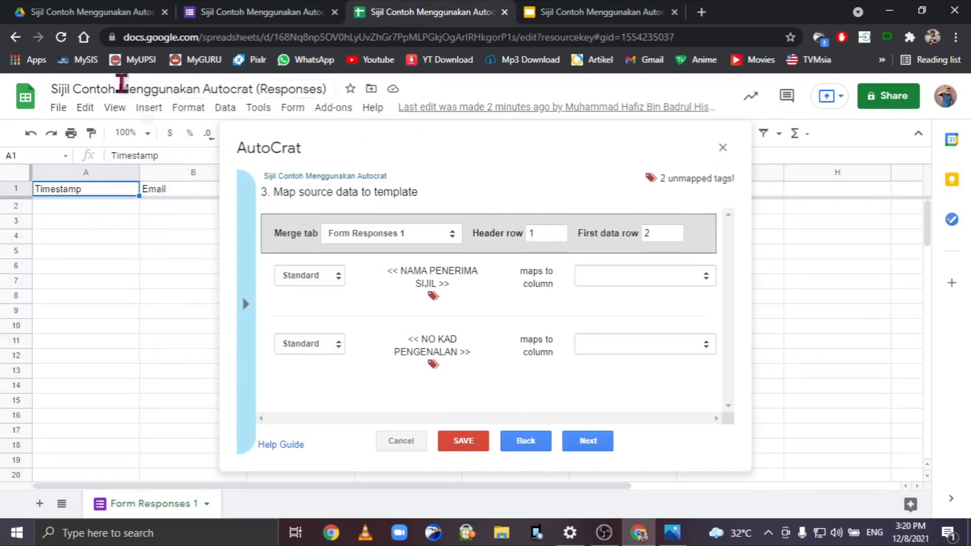
# Map the NAMA PENERIMA SIJIL tag to the Nama Penuh column.
pyautogui.click(600, 286)
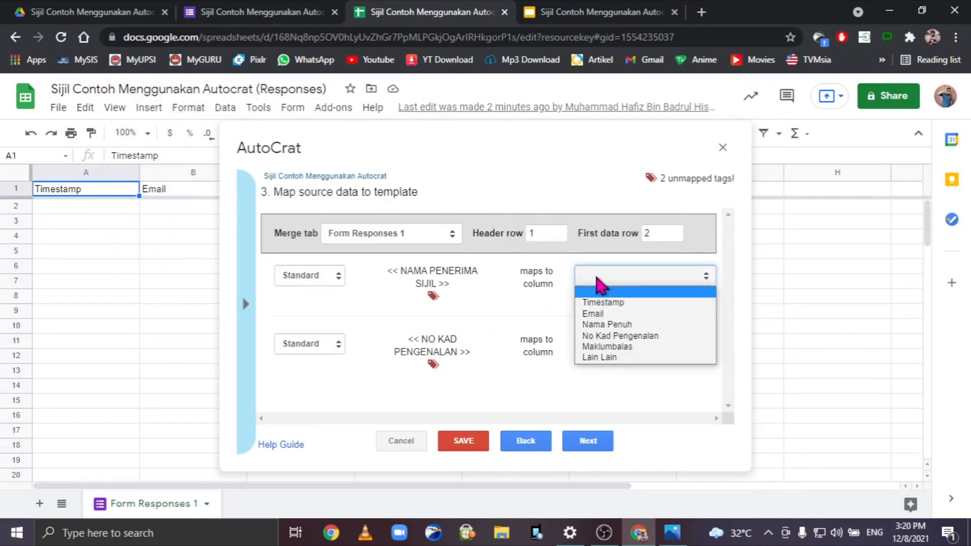
pyautogui.click(626, 325)
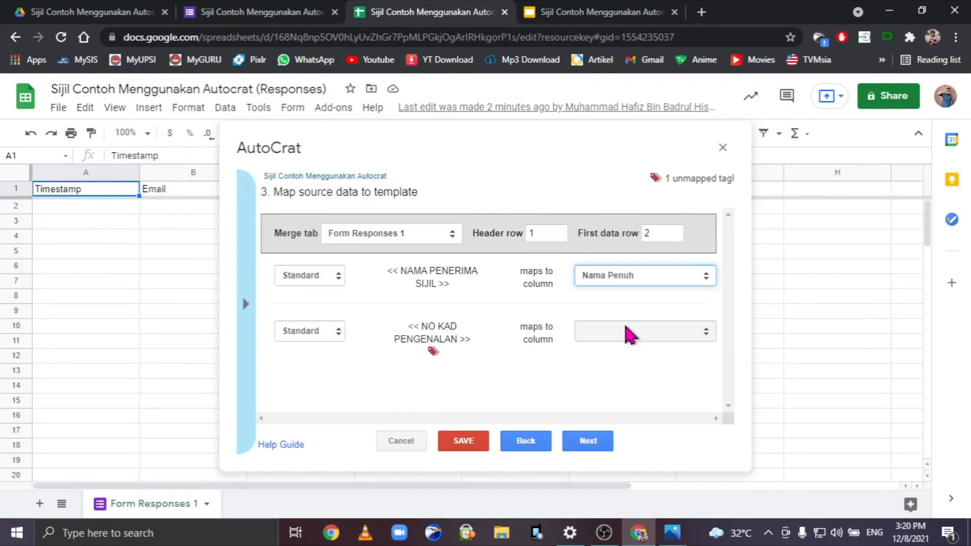
pyautogui.click(278, 6)
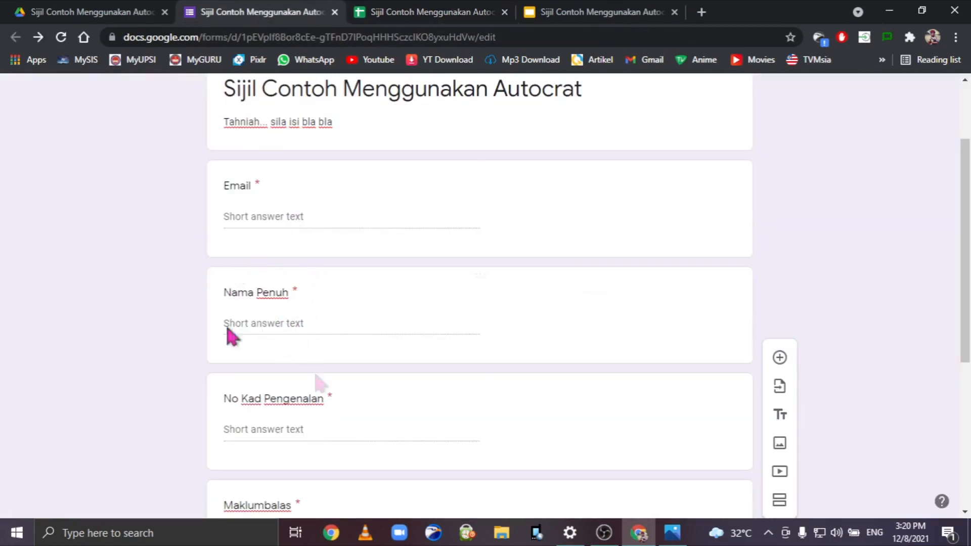
pyautogui.click(470, 11)
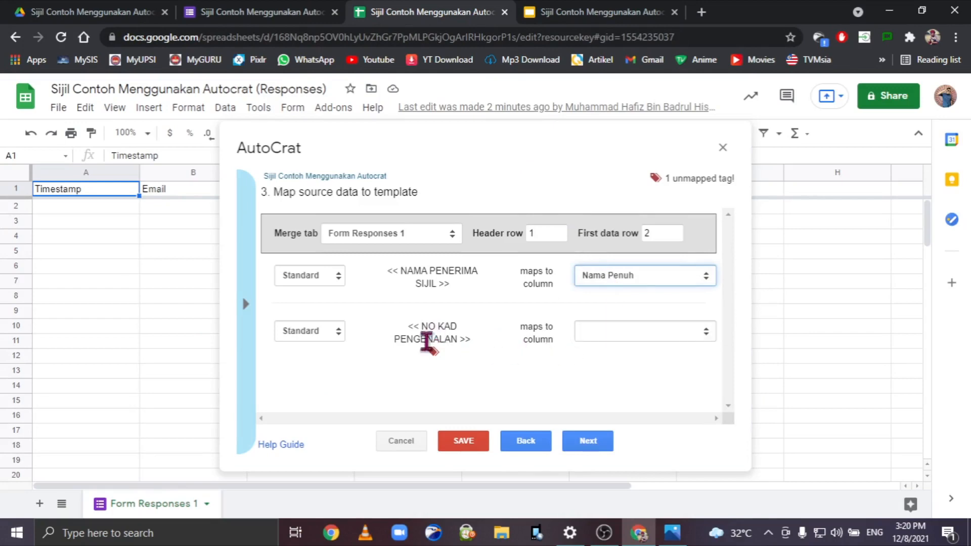
# Map the NO KAD PENGENALAN tag to the No Kad Pengenalan column.
pyautogui.click(630, 333)
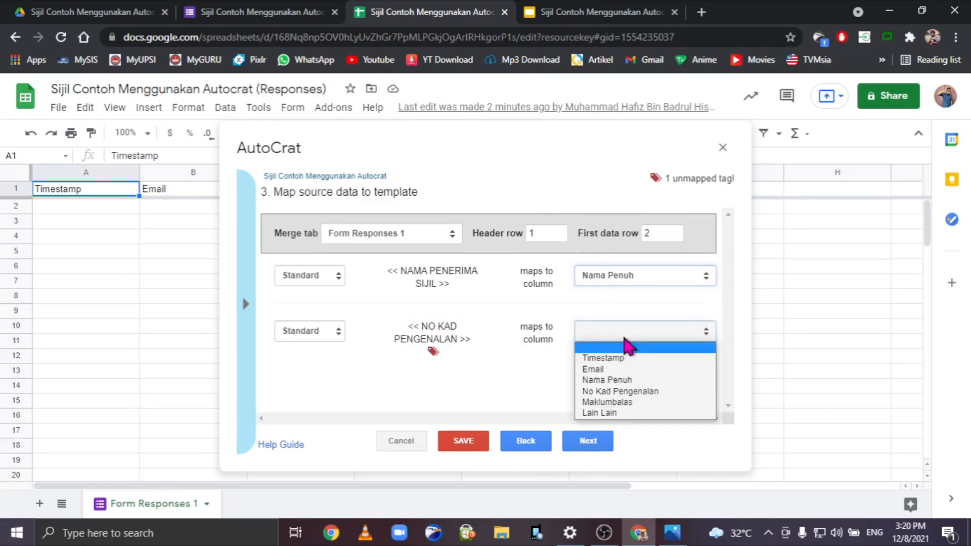
pyautogui.click(640, 392)
pyautogui.click(263, 11)
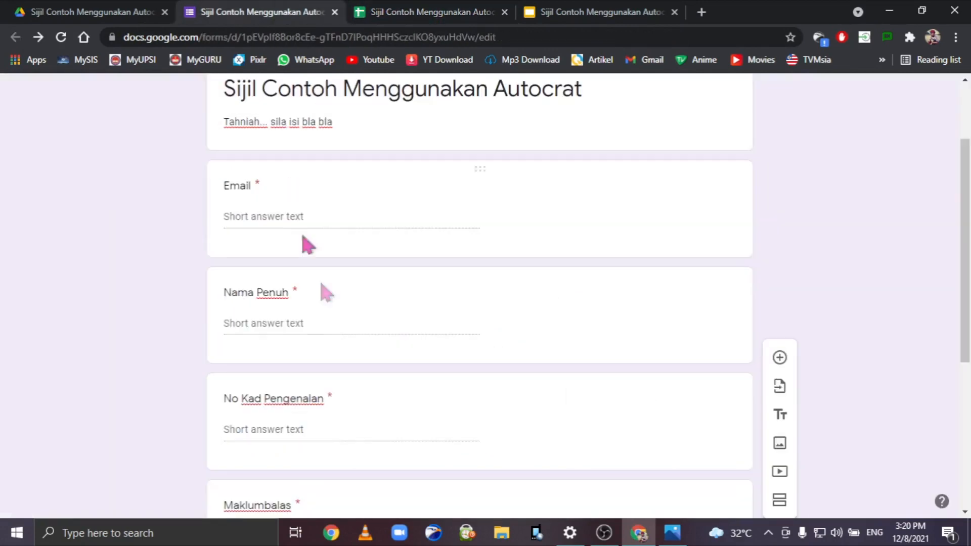
pyautogui.scroll(-2, 320, 284)
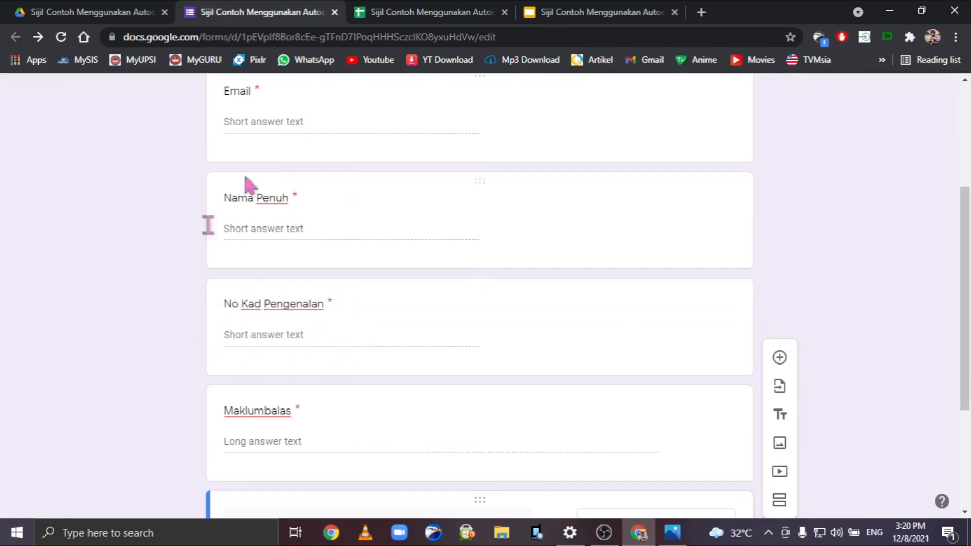
pyautogui.click(476, 12)
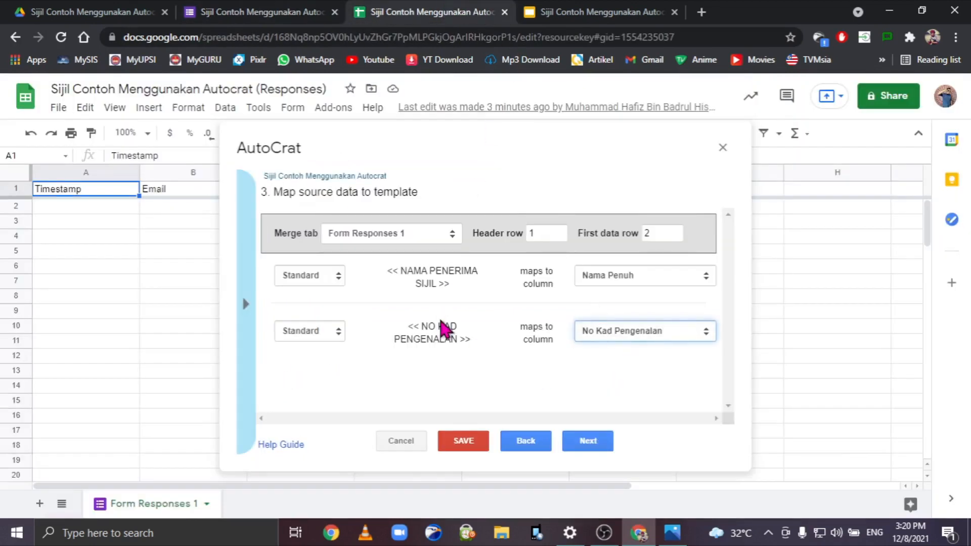
pyautogui.click(573, 445)
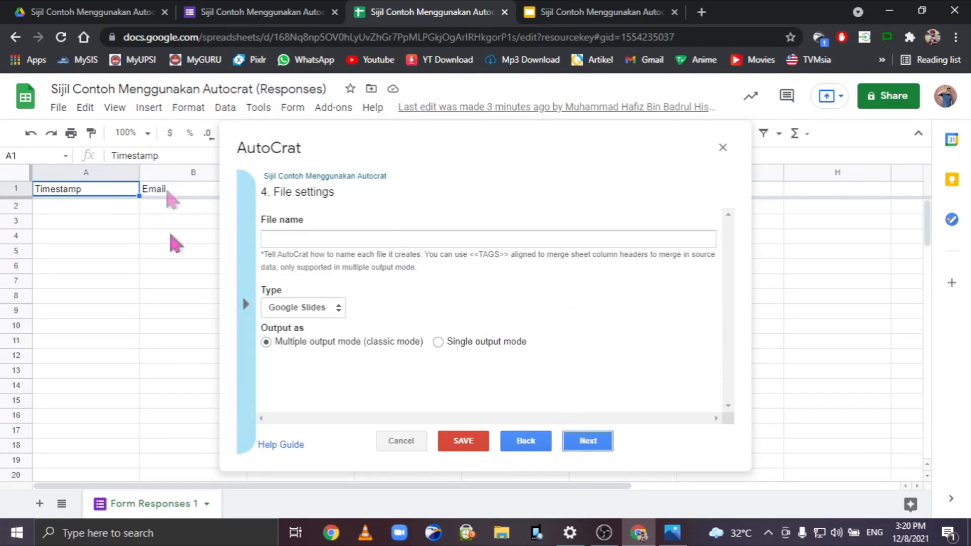
# Name output files 'Sijil Contoh Menggunakan Autocrat <<Nama Penuh>>' and set their type to PDF.
pyautogui.click(396, 240)
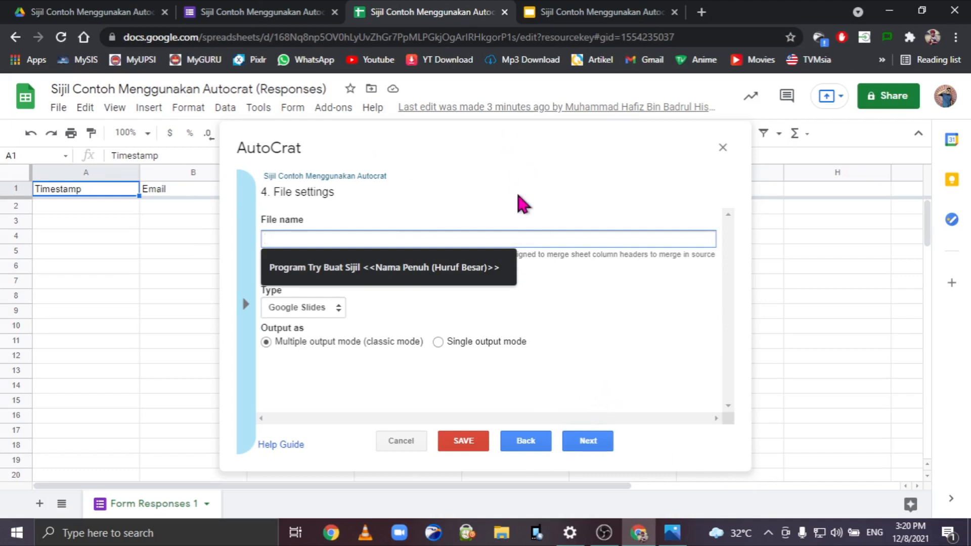
pyautogui.write('Si')
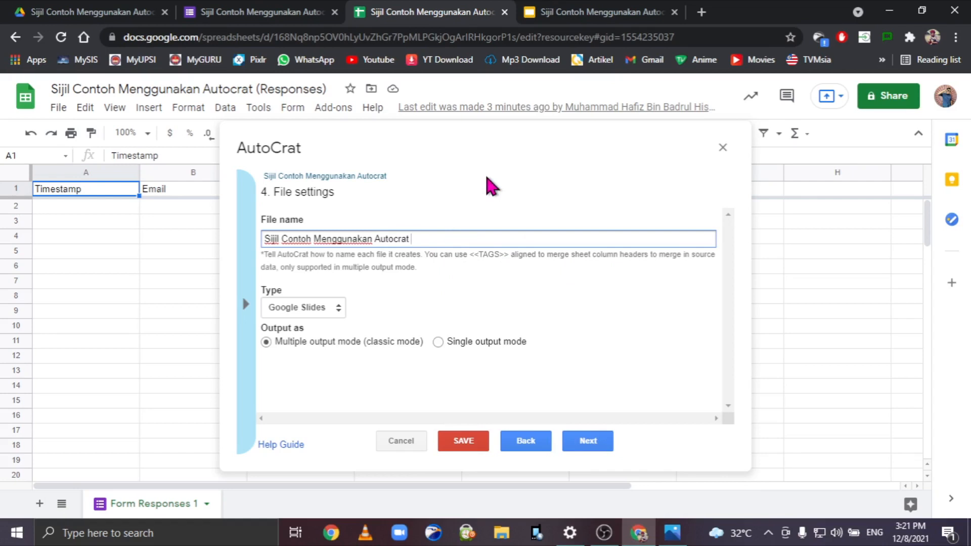
pyautogui.click(246, 303)
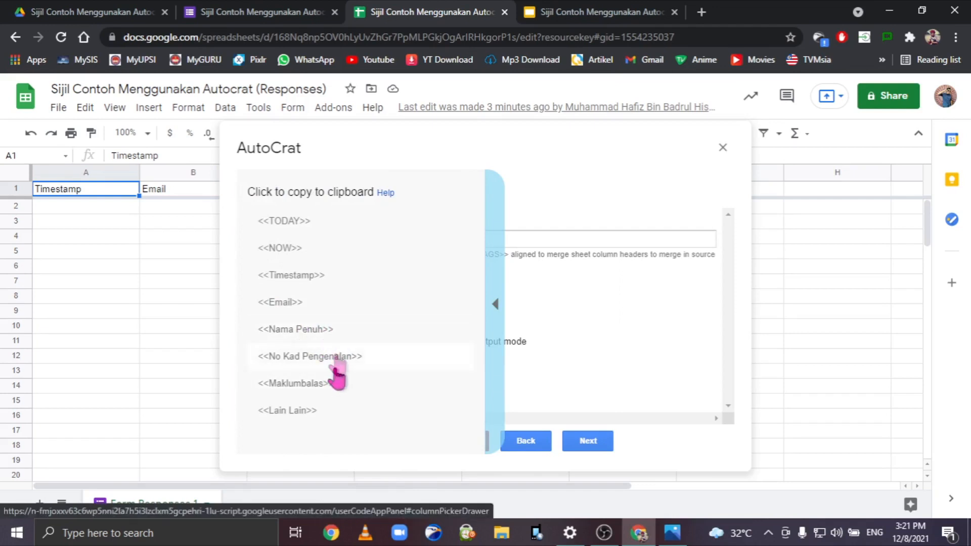
pyautogui.click(496, 305)
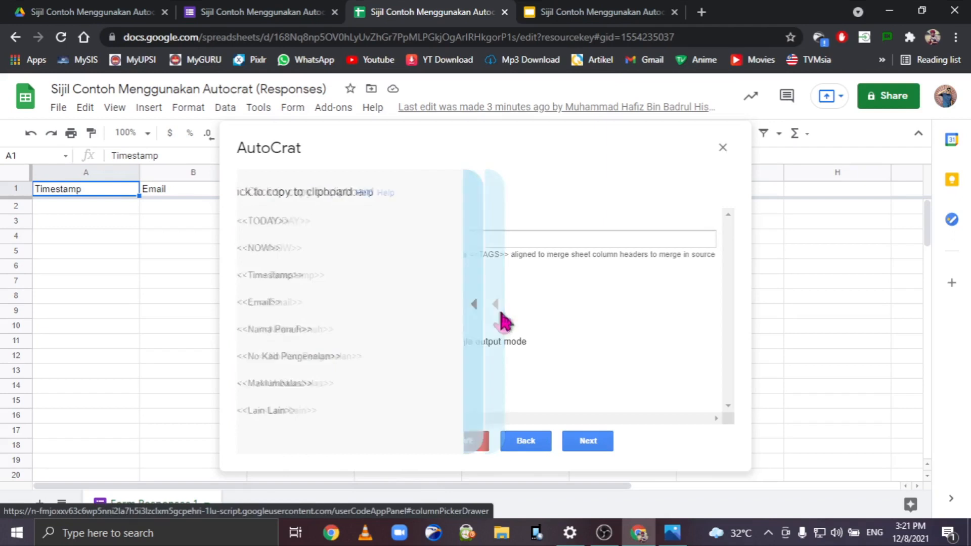
pyautogui.click(453, 240)
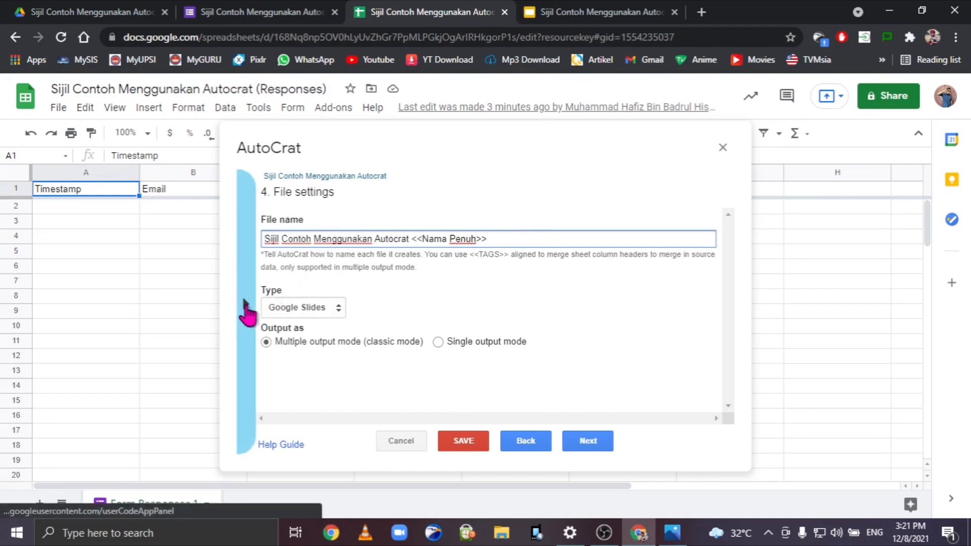
pyautogui.click(246, 312)
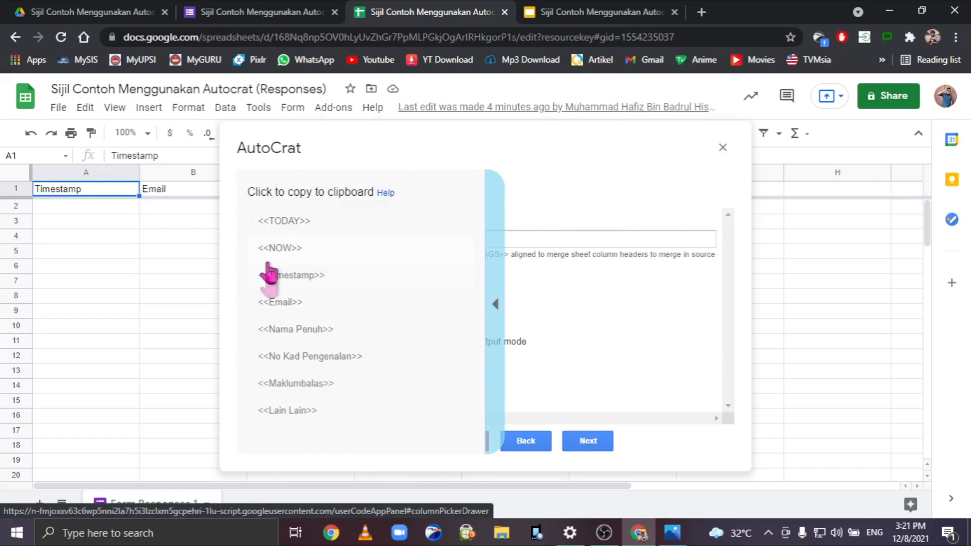
pyautogui.click(495, 312)
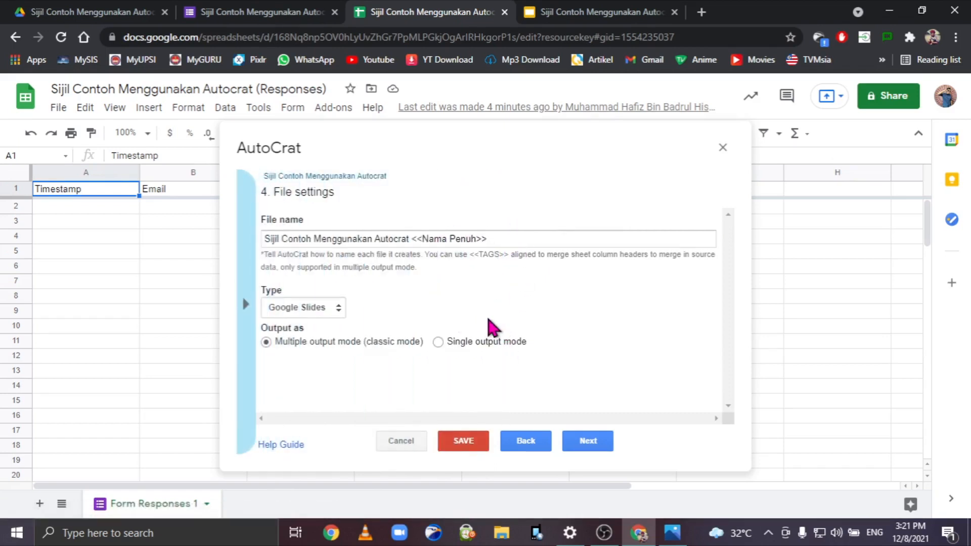
pyautogui.click(332, 311)
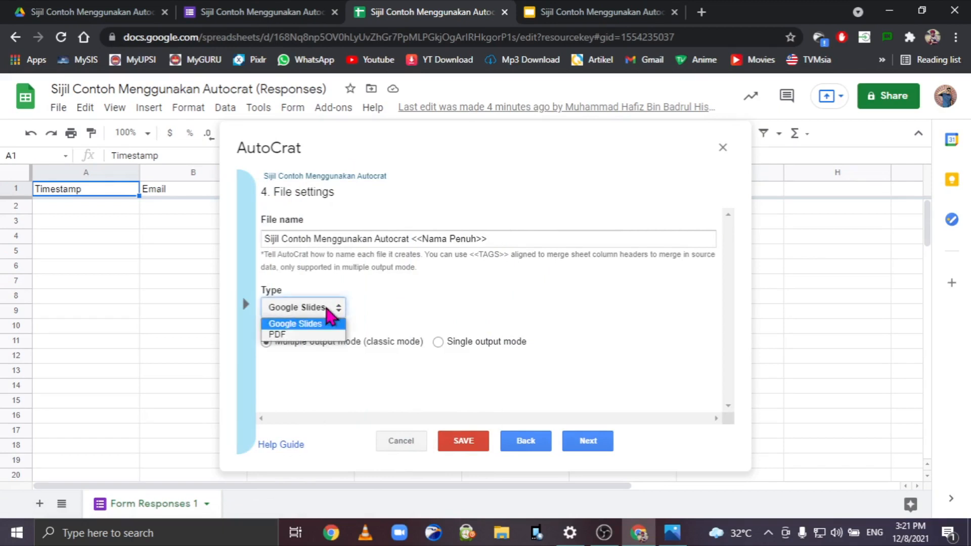
pyautogui.click(298, 335)
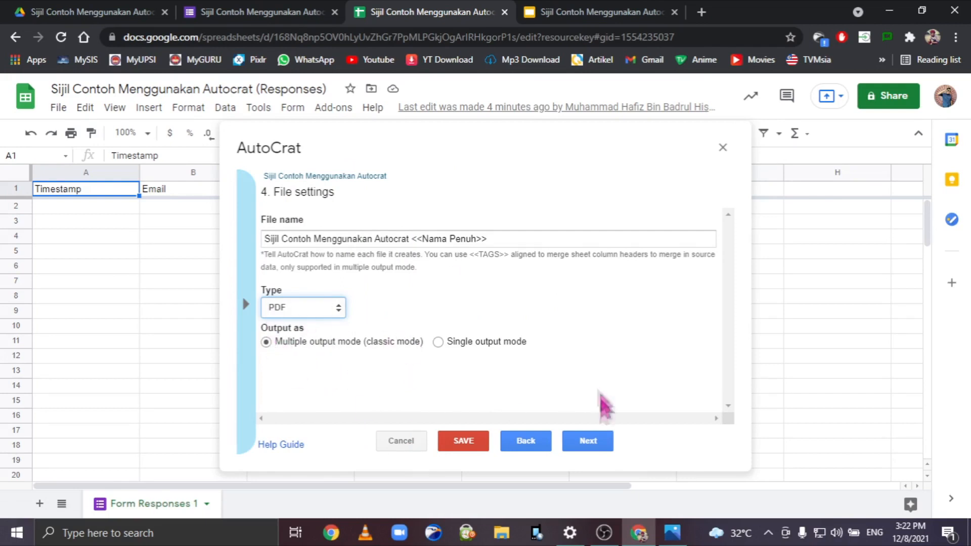
pyautogui.click(595, 443)
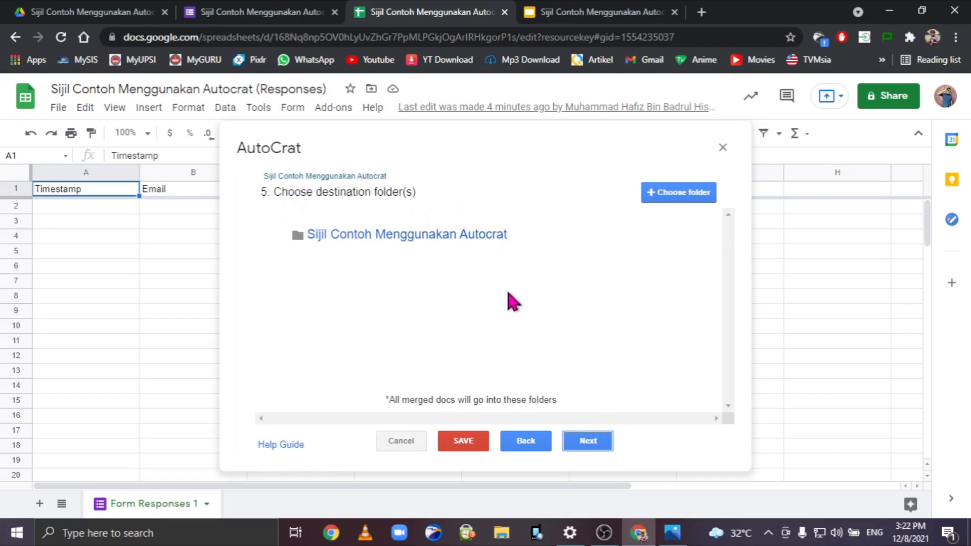
pyautogui.moveTo(565, 231)
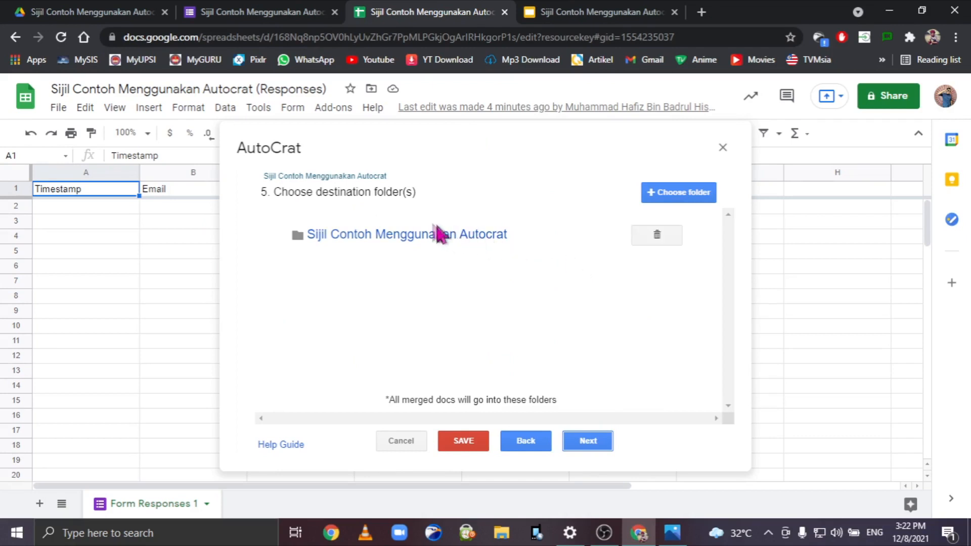
pyautogui.click(96, 11)
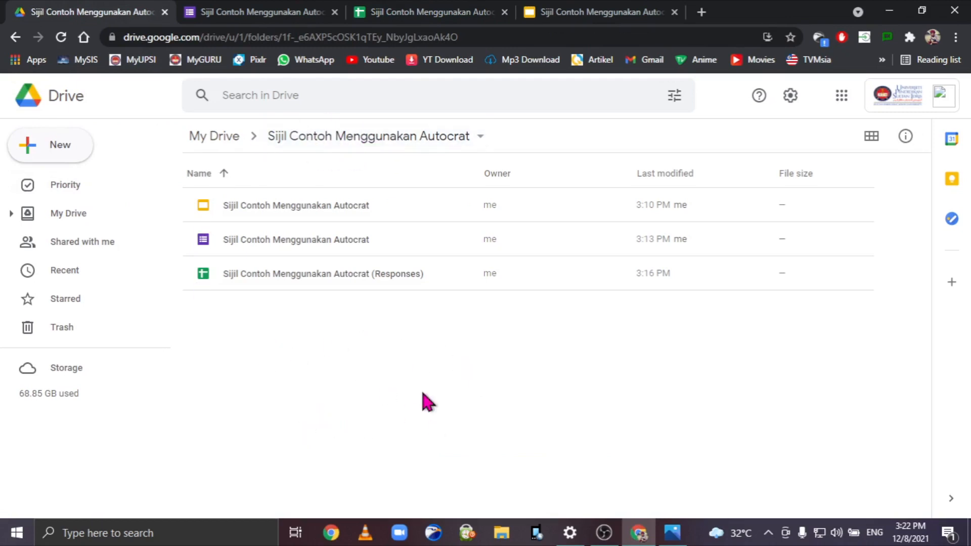
pyautogui.click(443, 11)
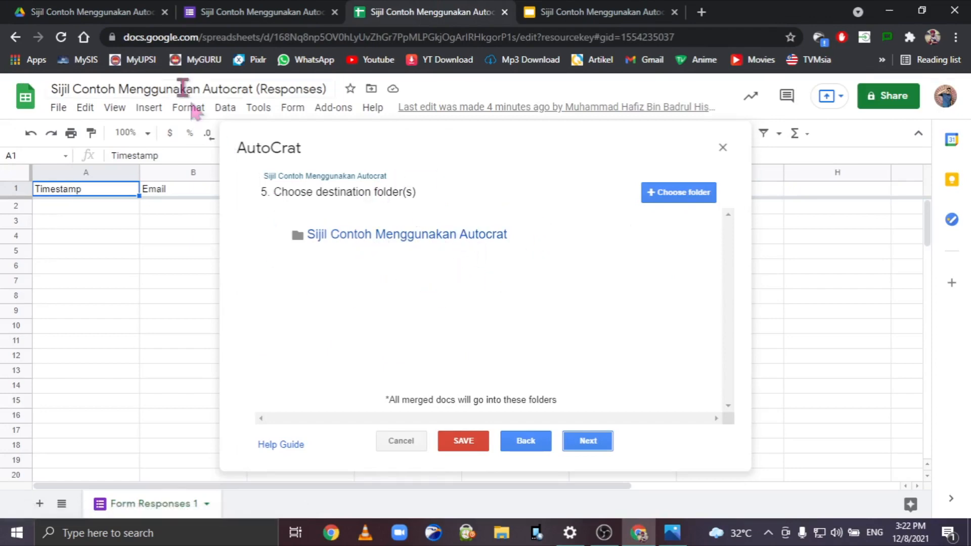
pyautogui.click(117, 11)
pyautogui.click(415, 11)
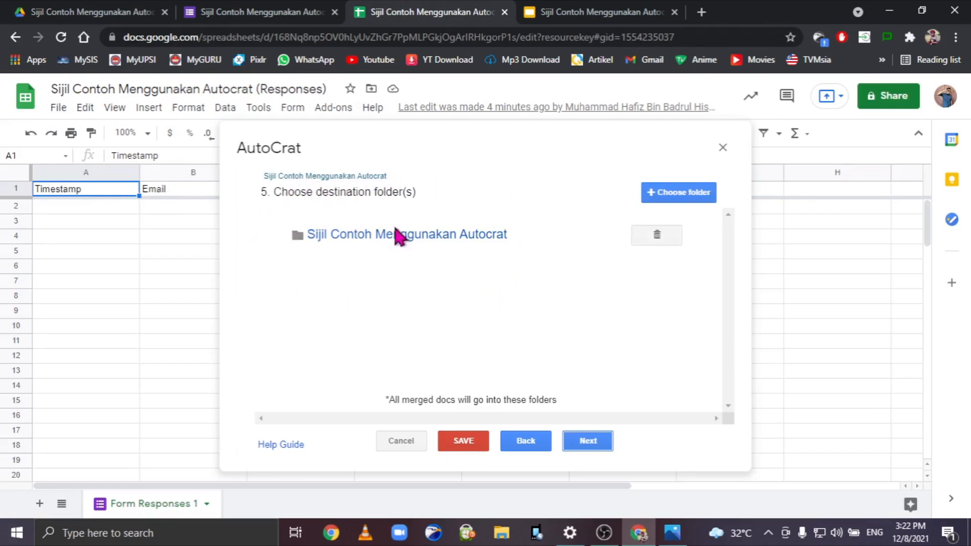
pyautogui.click(689, 194)
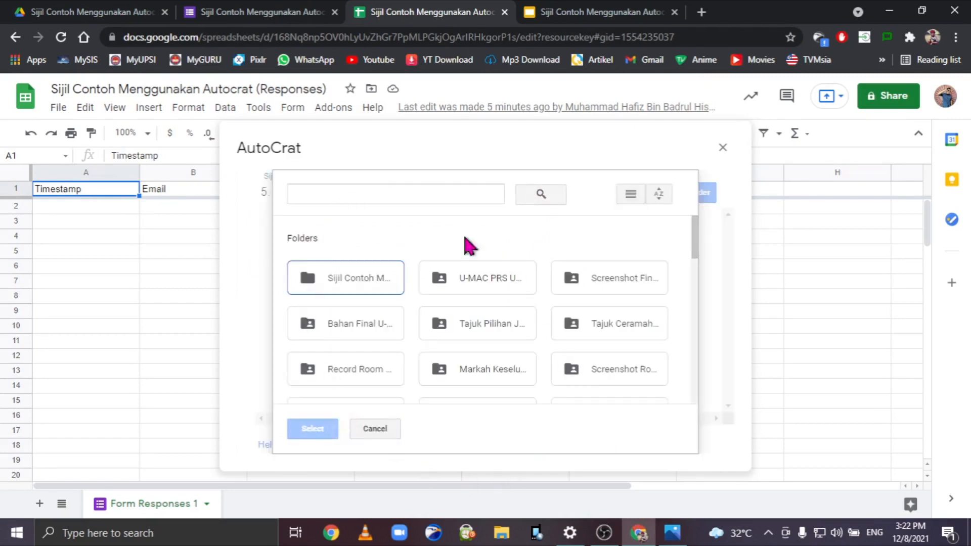
pyautogui.scroll(-5, 514, 329)
pyautogui.scroll(5, 479, 372)
pyautogui.click(373, 431)
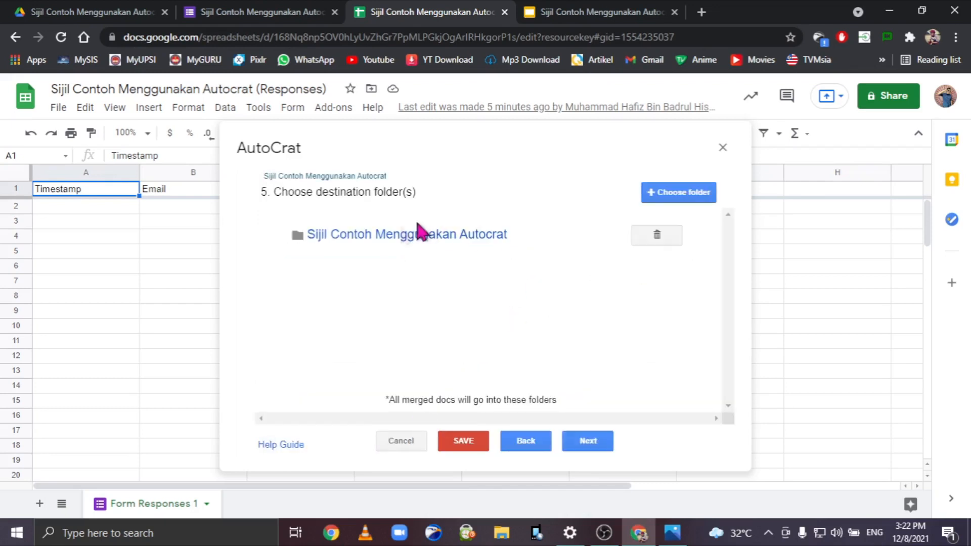
# Skip the dynamic folder reference and merge condition steps, leaving both unset.
pyautogui.click(588, 443)
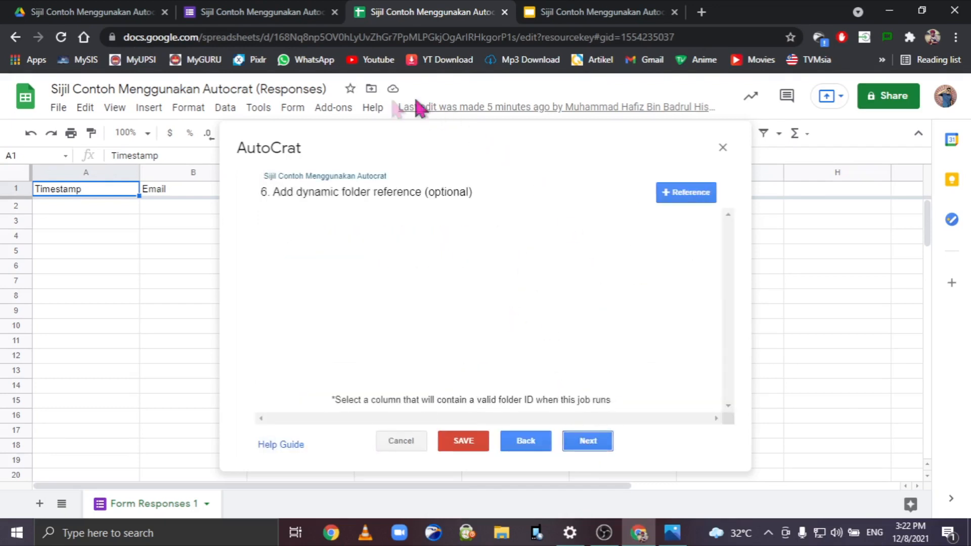
pyautogui.click(611, 442)
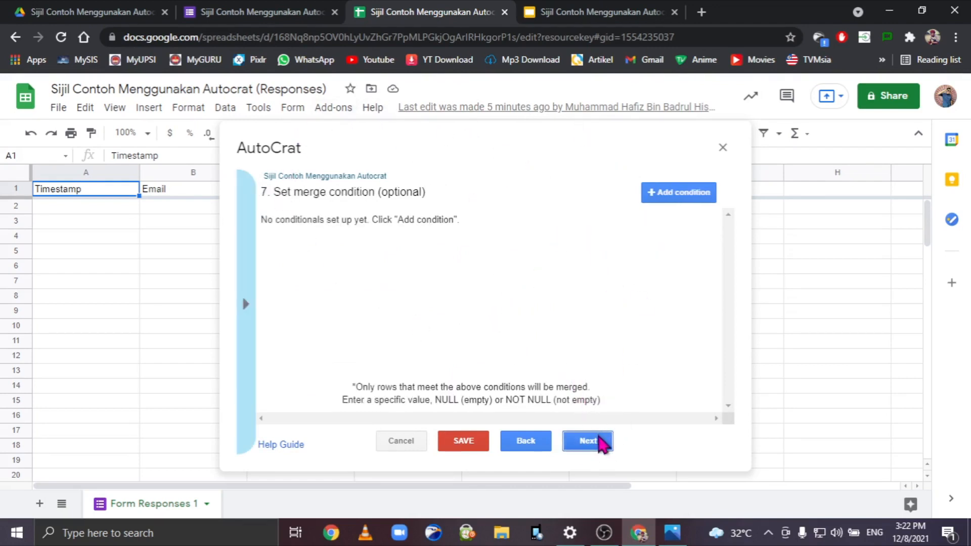
pyautogui.click(598, 443)
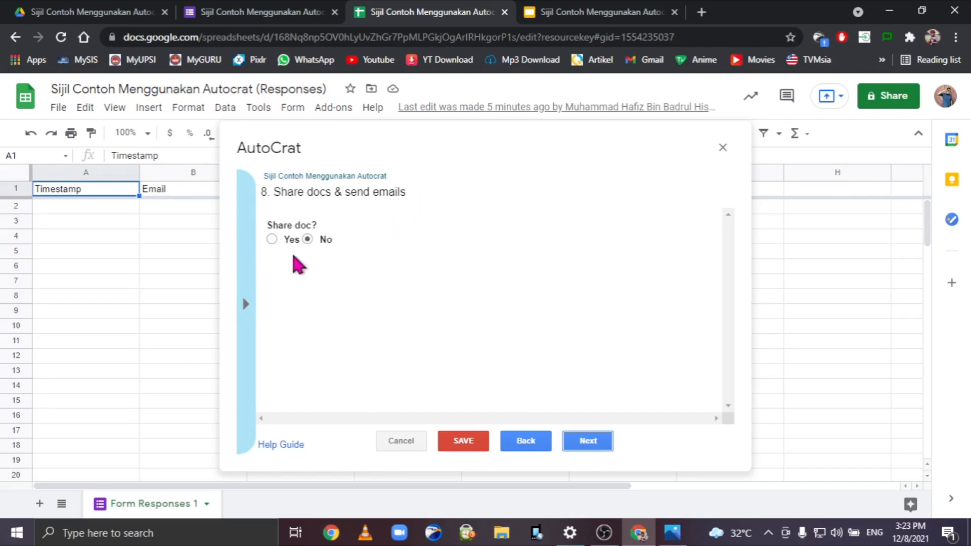
# Turn on document sharing, send from the generic no-reply address, and allow collaborators to re-share.
pyautogui.click(272, 238)
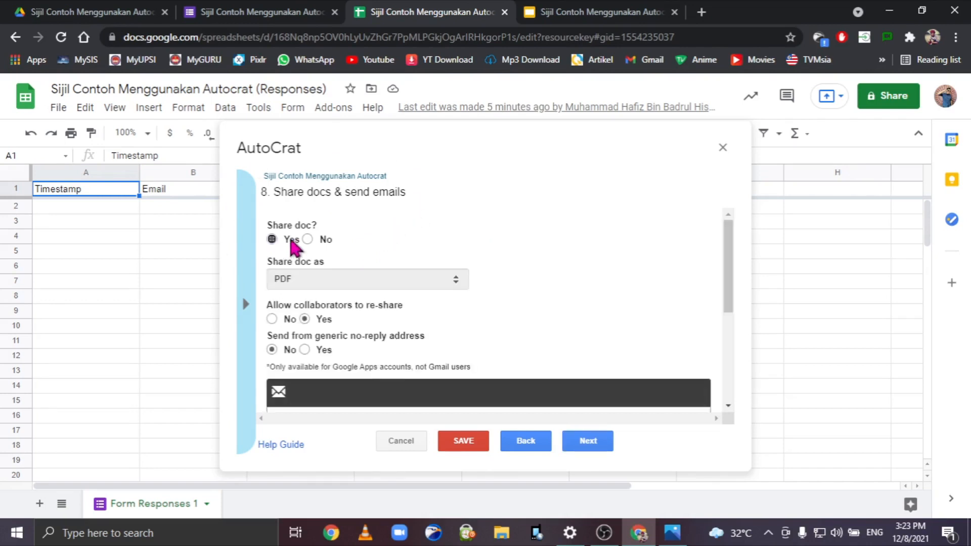
pyautogui.scroll(-2, 592, 230)
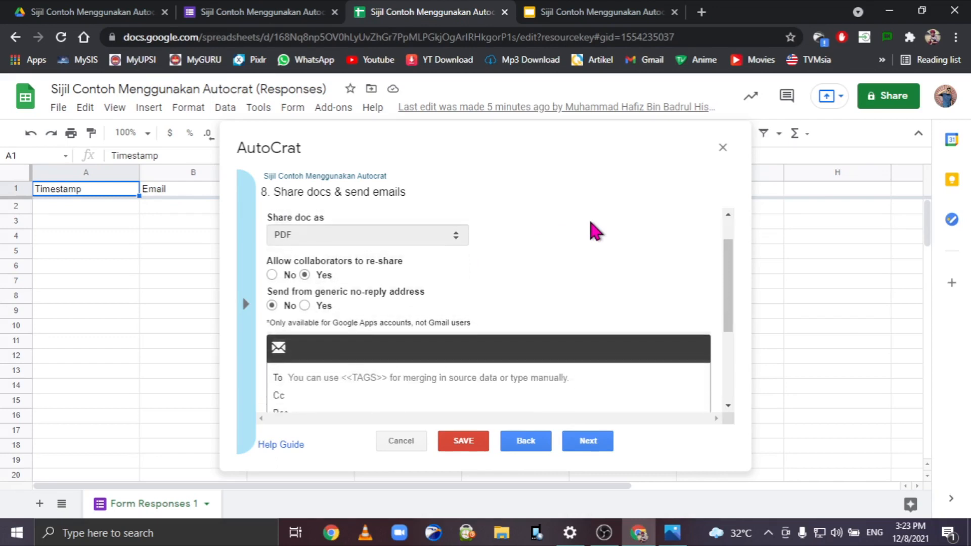
pyautogui.scroll(2, 589, 227)
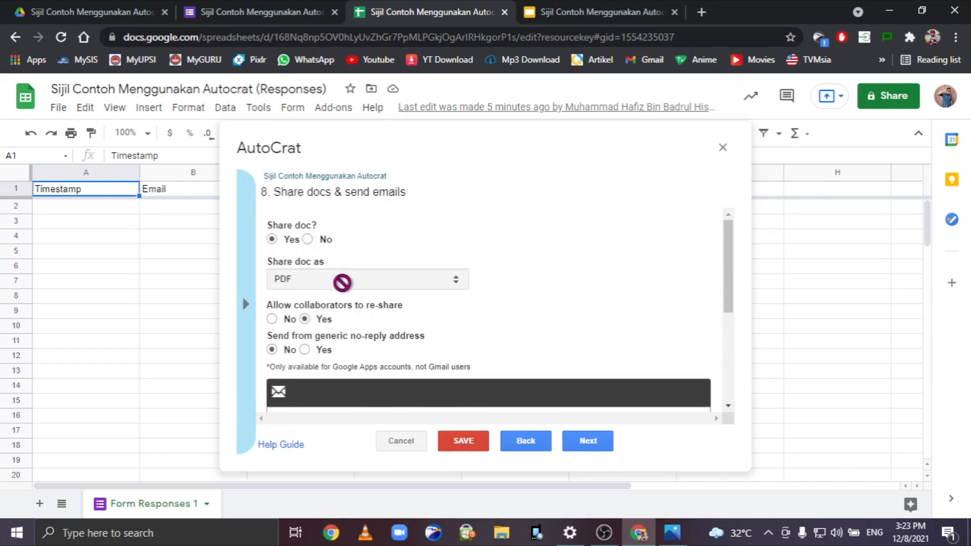
pyautogui.scroll(-1, 577, 271)
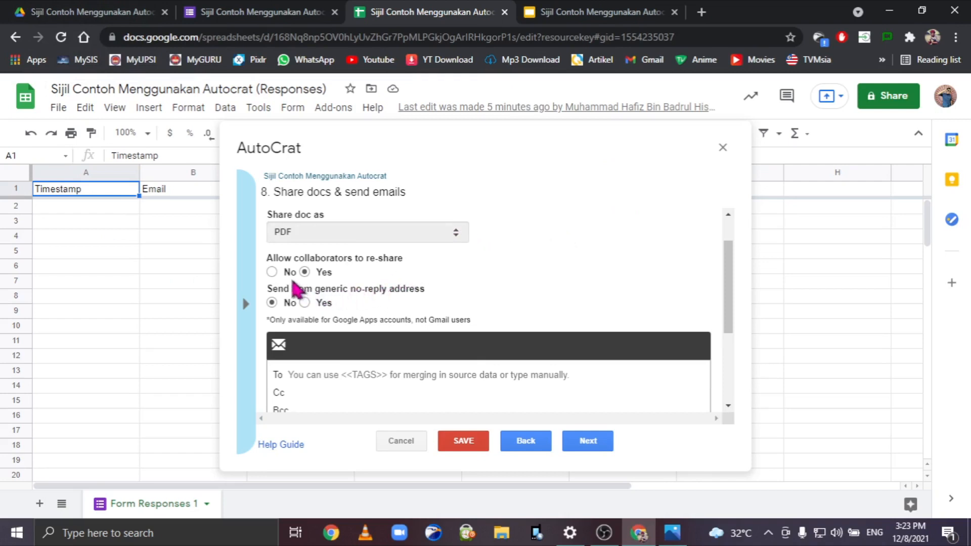
pyautogui.scroll(-1, 570, 282)
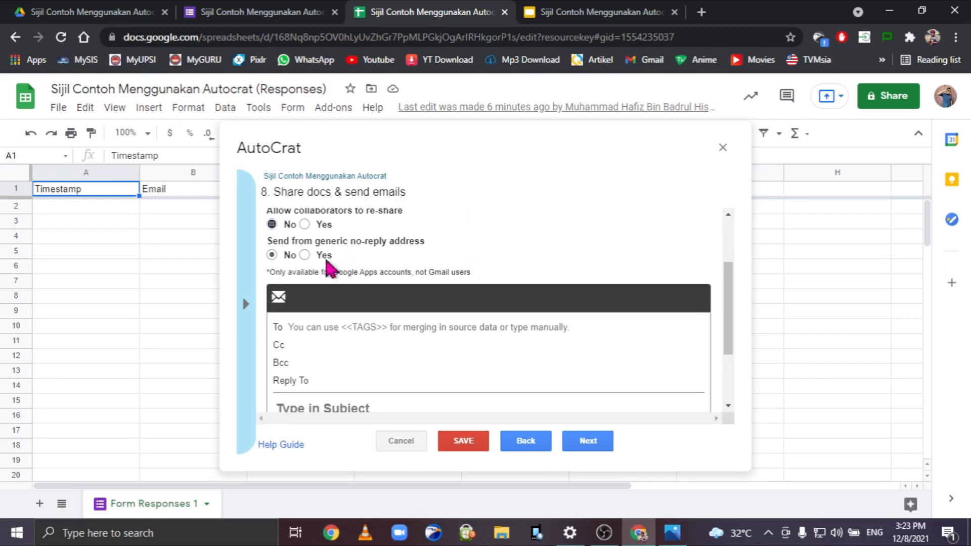
pyautogui.click(305, 255)
pyautogui.click(305, 224)
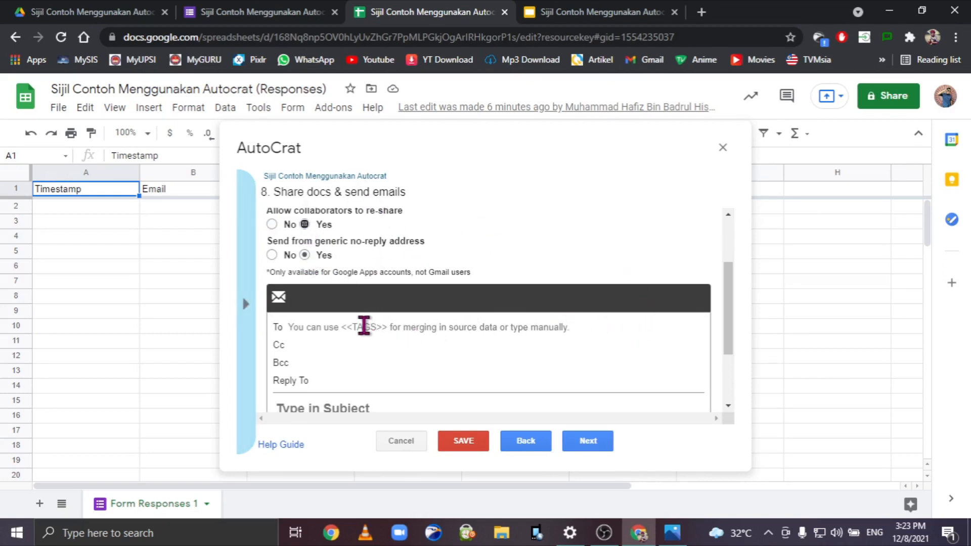
pyautogui.scroll(-2, 591, 316)
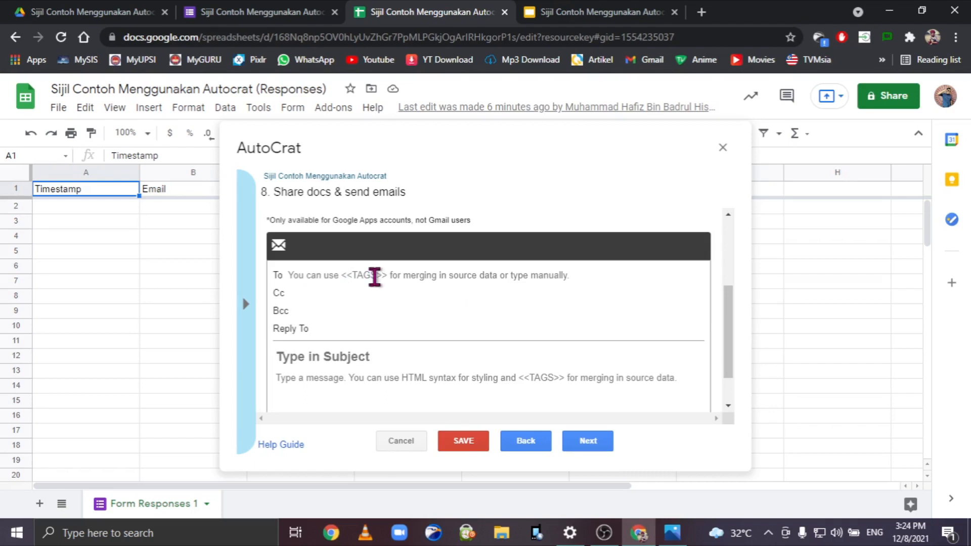
# Check the available merge tag names against the form's questions.
pyautogui.click(246, 304)
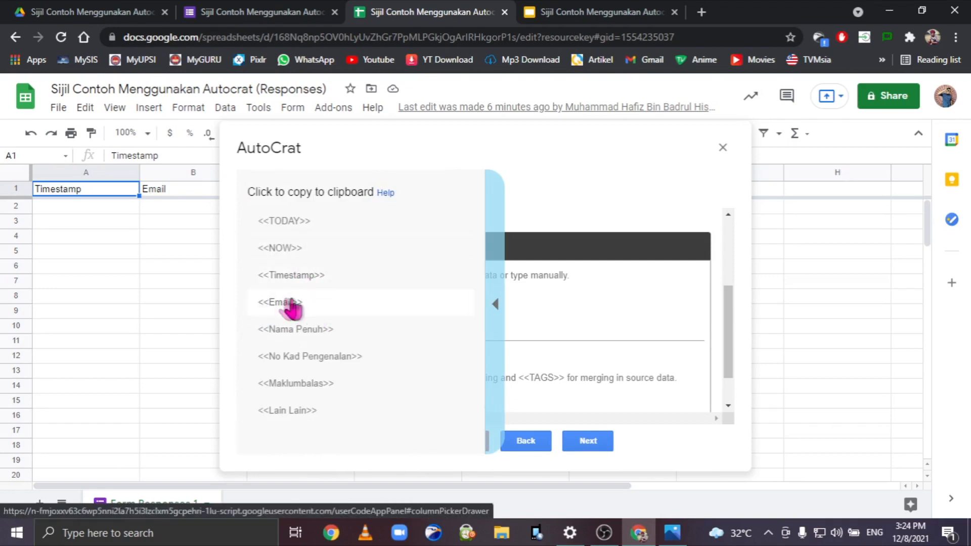
pyautogui.click(492, 305)
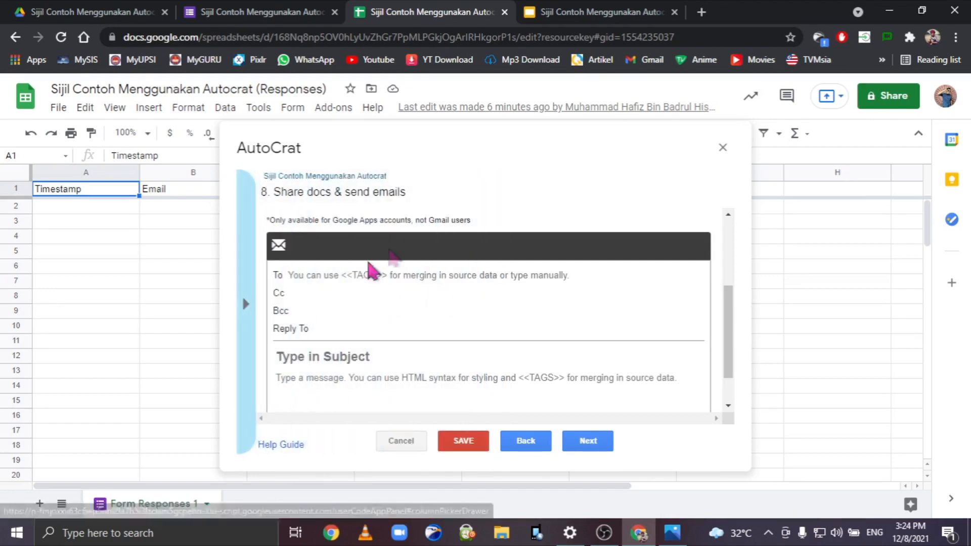
pyautogui.click(253, 11)
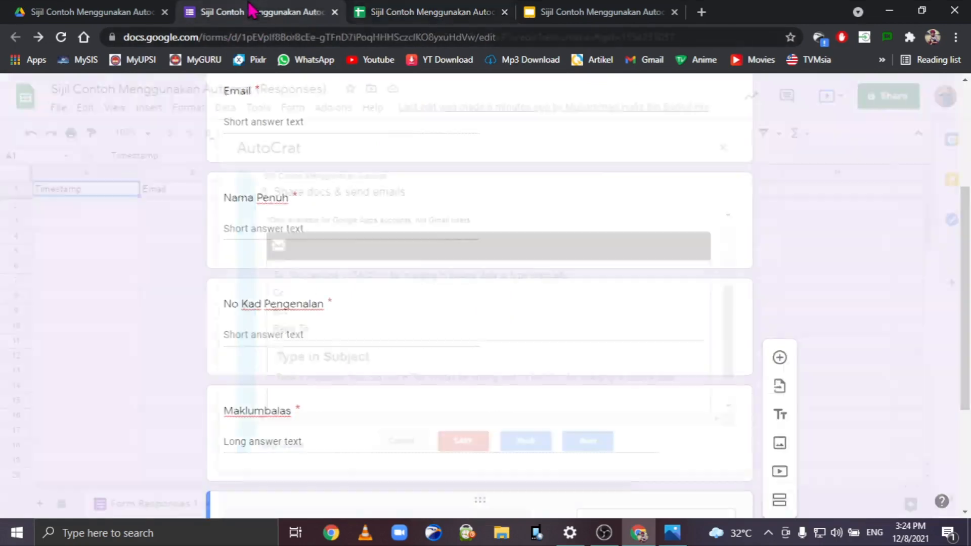
pyautogui.scroll(3, 316, 165)
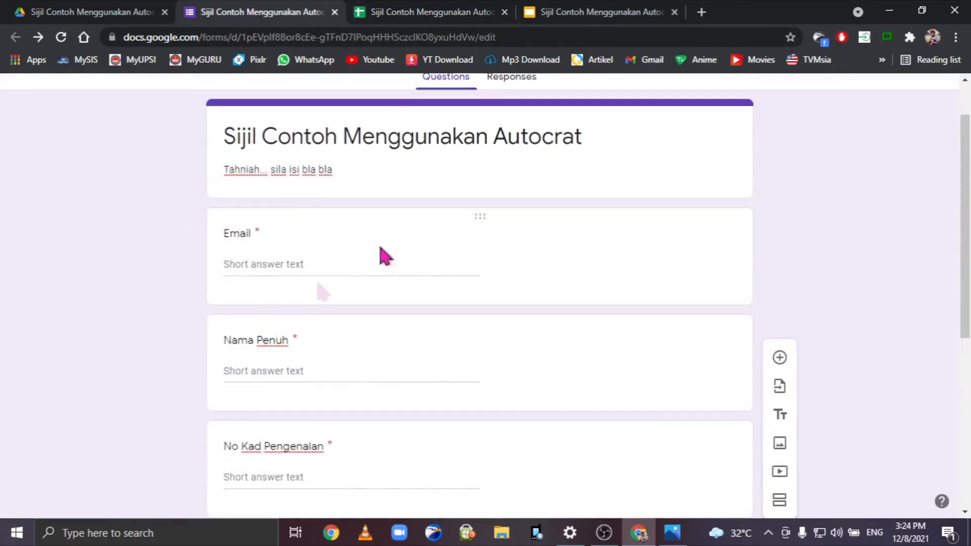
pyautogui.click(434, 10)
# Address the email To field with the <<Email>> tag.
pyautogui.click(331, 276)
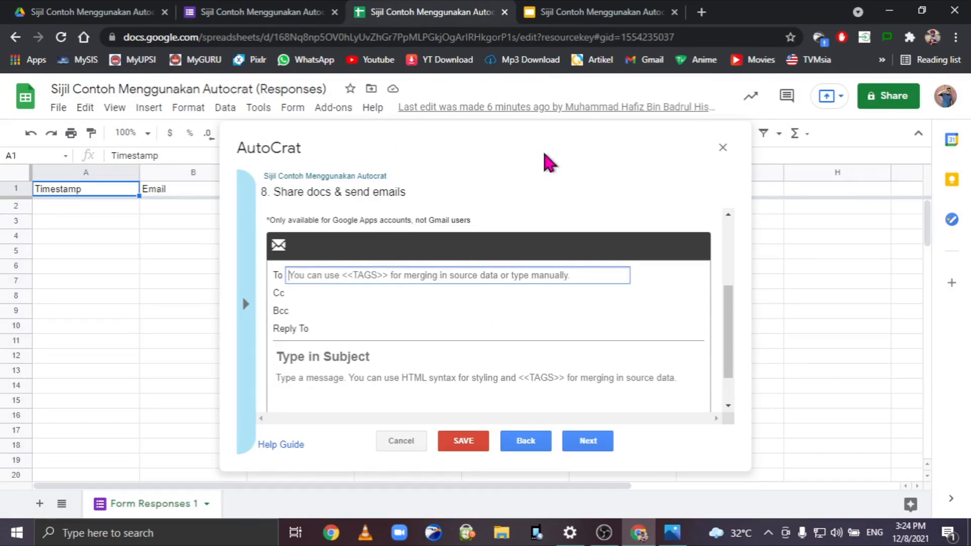
pyautogui.write('<<Email>>')
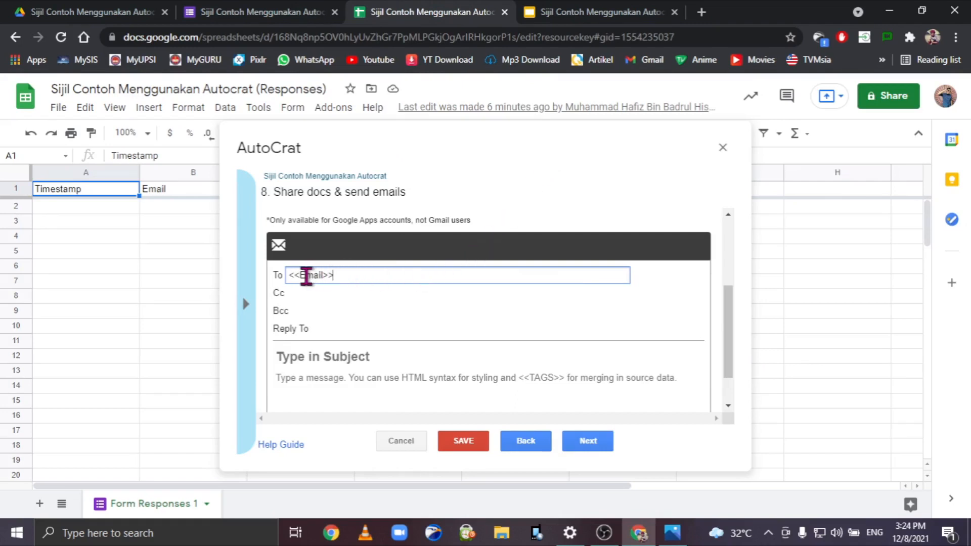
pyautogui.click(305, 276)
pyautogui.write('-')
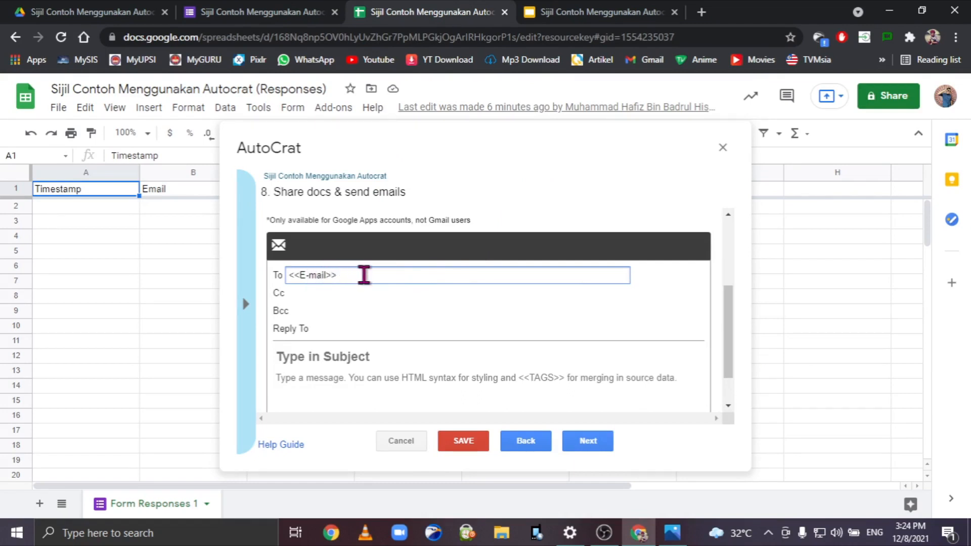
pyautogui.press('BackSpace')
pyautogui.click(246, 304)
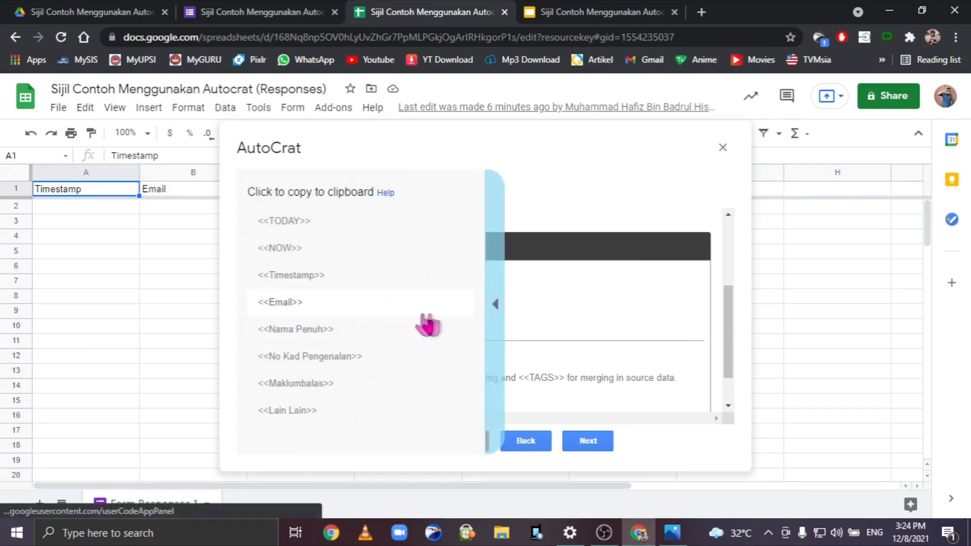
pyautogui.click(496, 276)
pyautogui.scroll(-2, 521, 301)
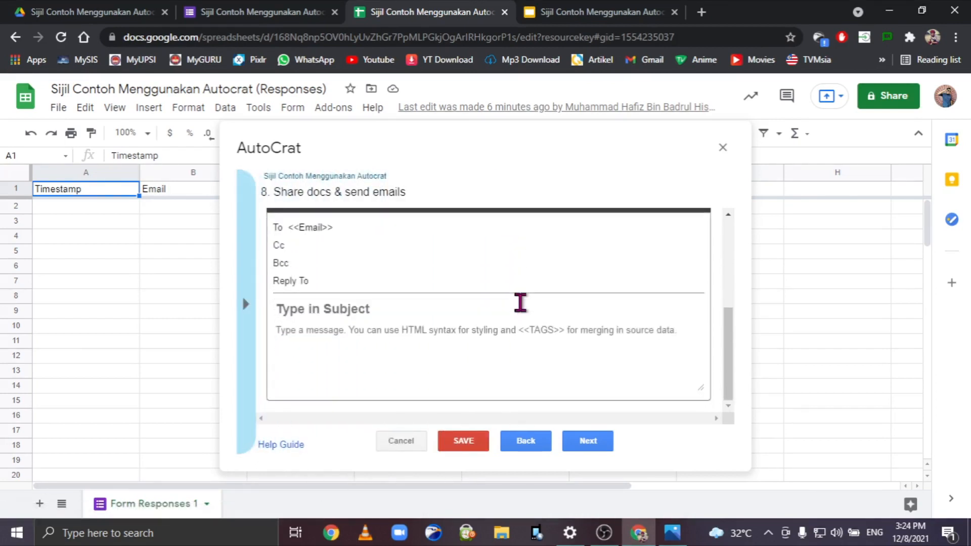
# Enter subject 'Sijil Contoh Menggunakan Autocrat <<Nama Penuh>>' and message 'Tahniah dll....'.
pyautogui.click(397, 308)
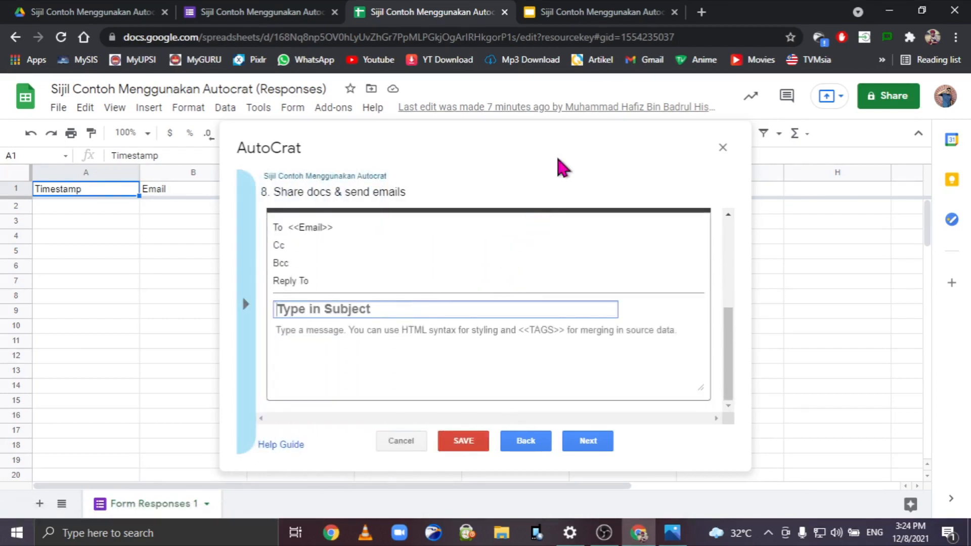
pyautogui.write('Sijil')
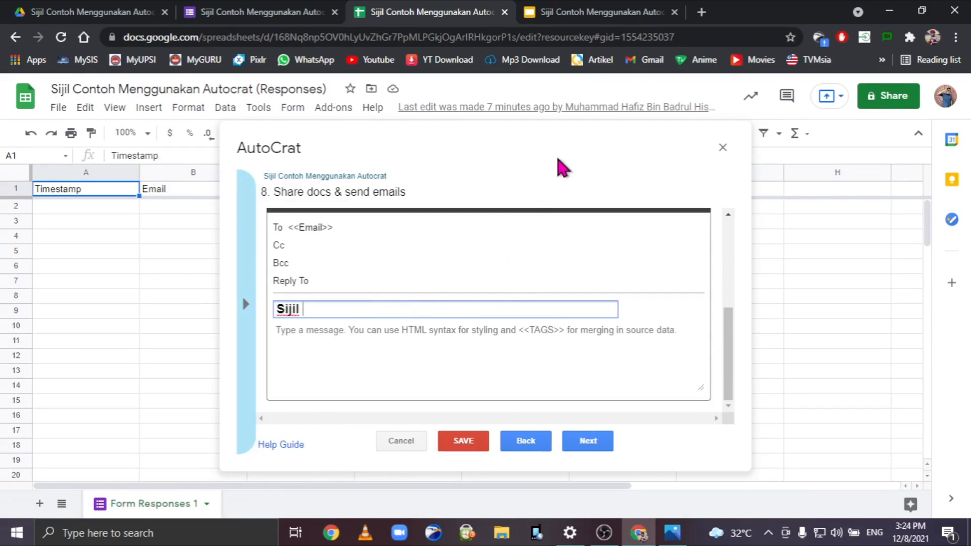
pyautogui.write(' Contoh Mengguna')
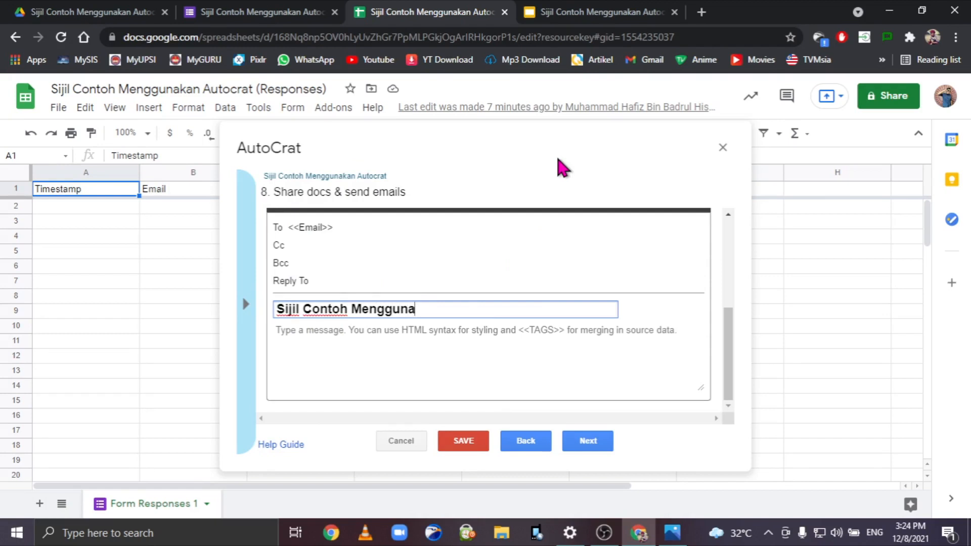
pyautogui.write('kan Autocrat <<')
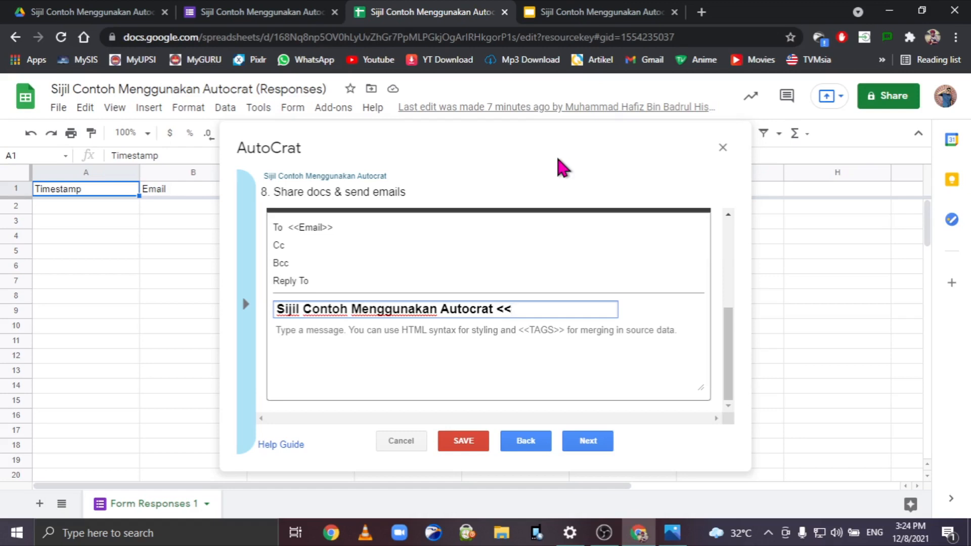
pyautogui.write('Nama Penuh>>')
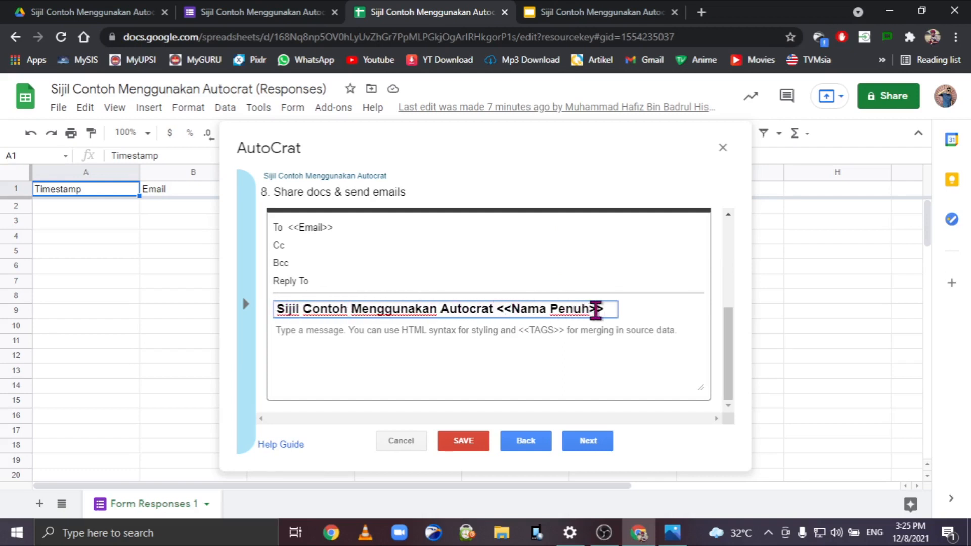
pyautogui.click(382, 330)
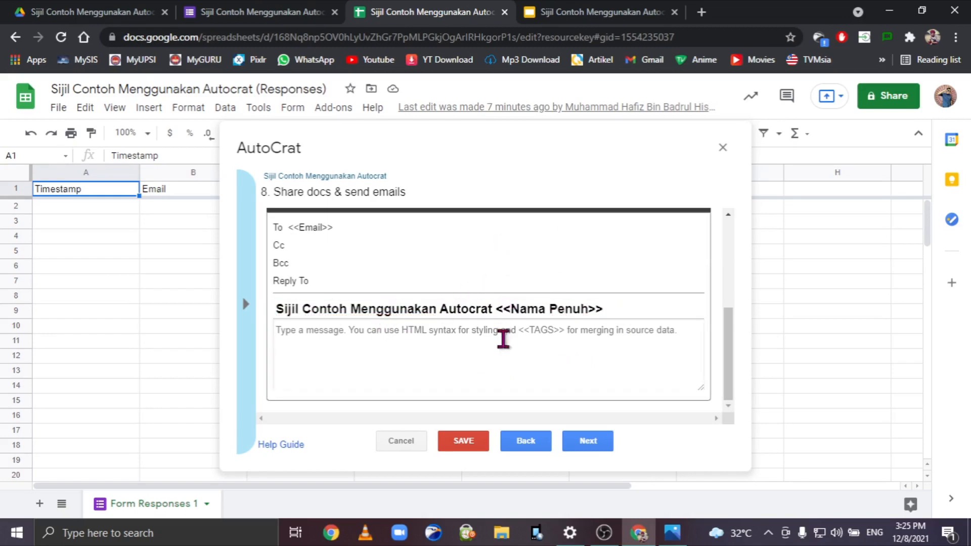
pyautogui.write('Tahina')
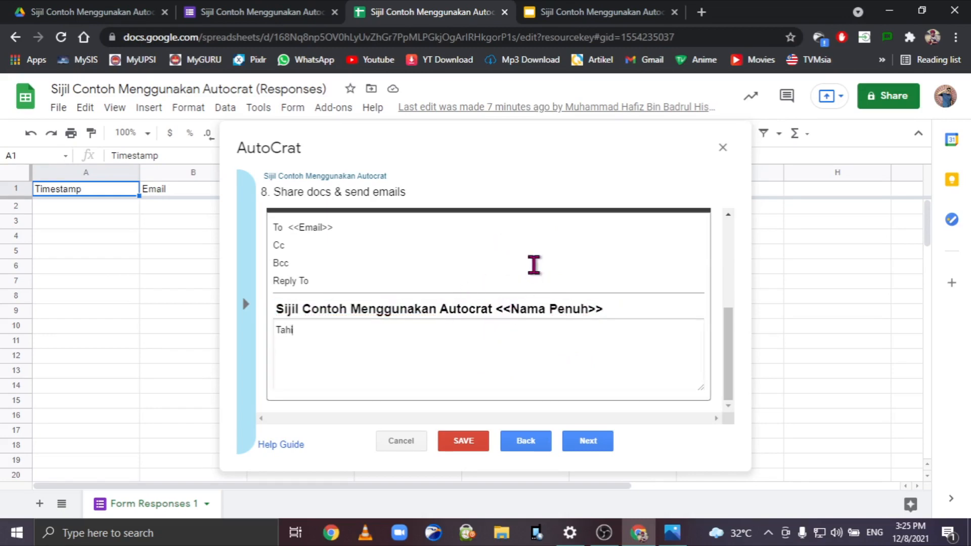
pyautogui.press('BackSpace')
pyautogui.press('BackSpace')
pyautogui.press('BackSpace')
pyautogui.write('niah dll....')
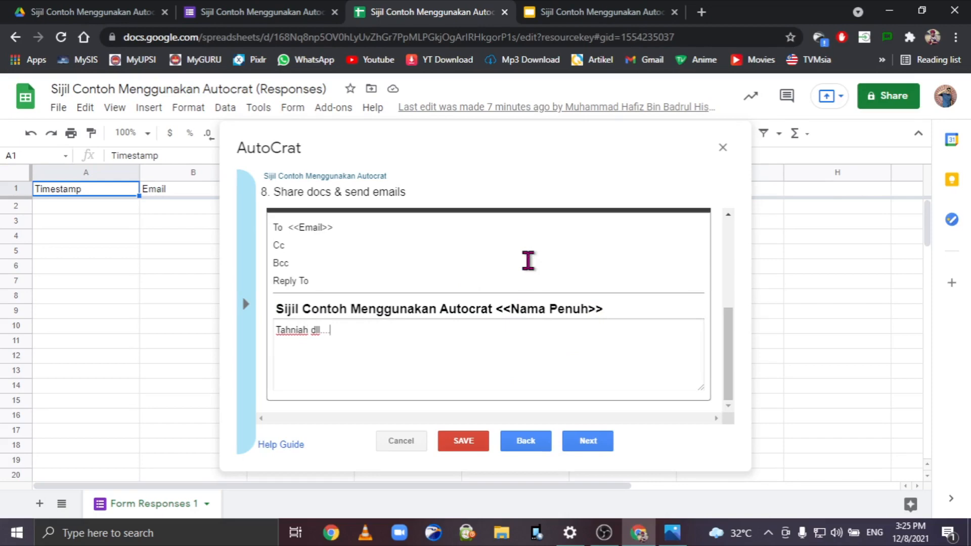
pyautogui.scroll(4, 491, 253)
pyautogui.scroll(-4, 506, 263)
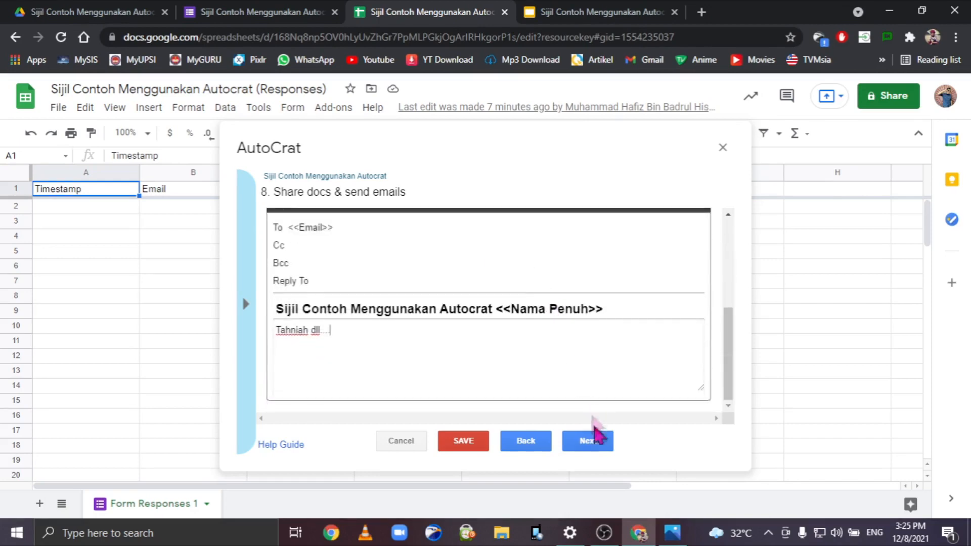
# Enable 'Run on form trigger', save the AutoCrat job, and close the AutoCrat dialog.
pyautogui.click(589, 440)
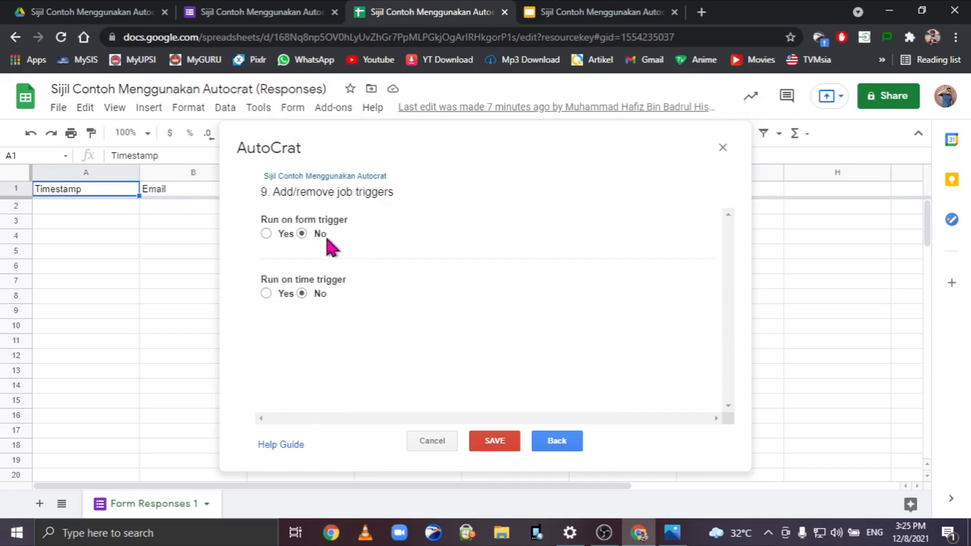
pyautogui.click(266, 233)
pyautogui.click(691, 293)
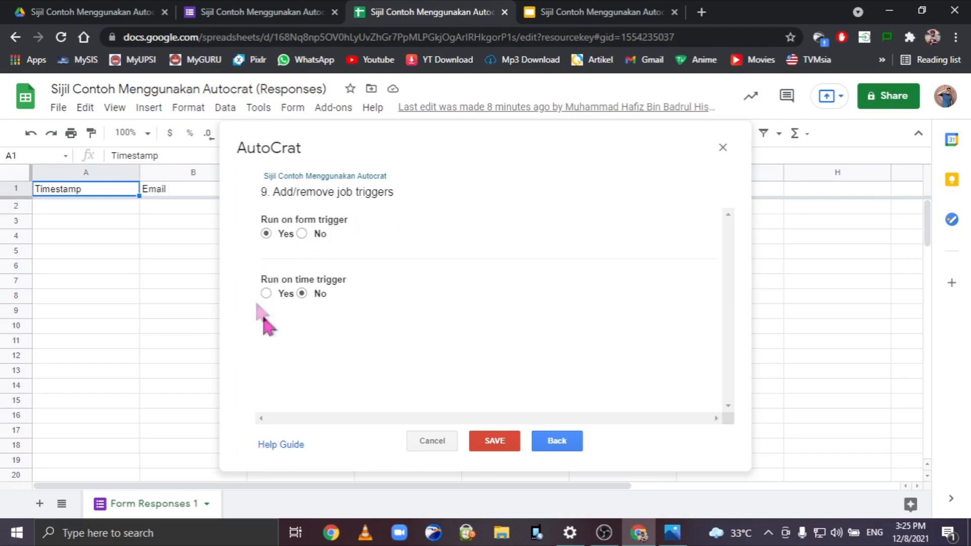
pyautogui.click(495, 441)
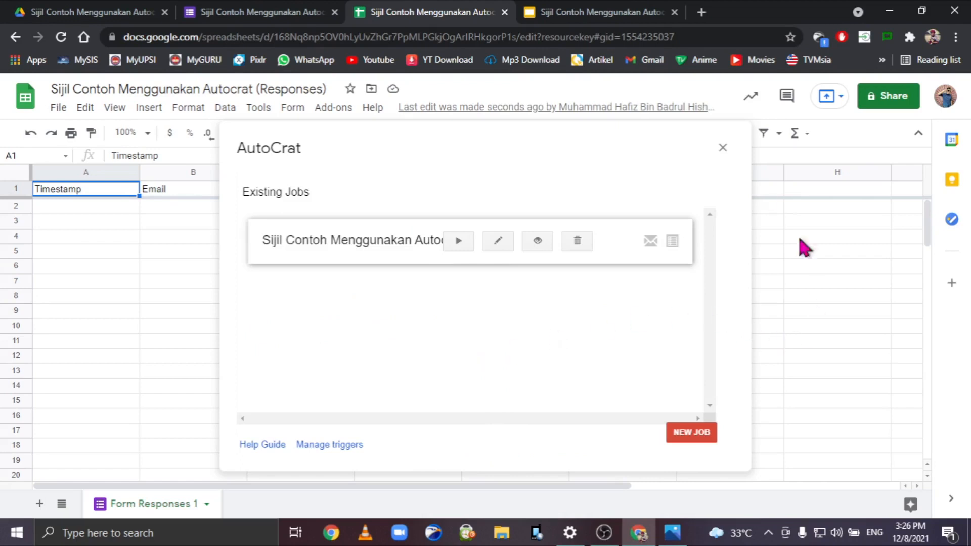
pyautogui.click(722, 148)
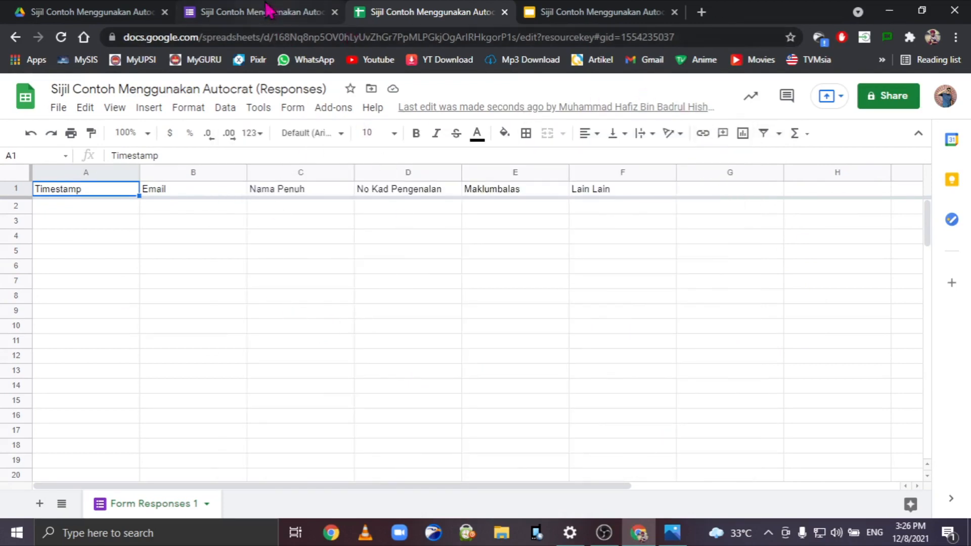
# Copy the form's shortened share link and open the live form in a new tab.
pyautogui.click(254, 10)
pyautogui.click(830, 105)
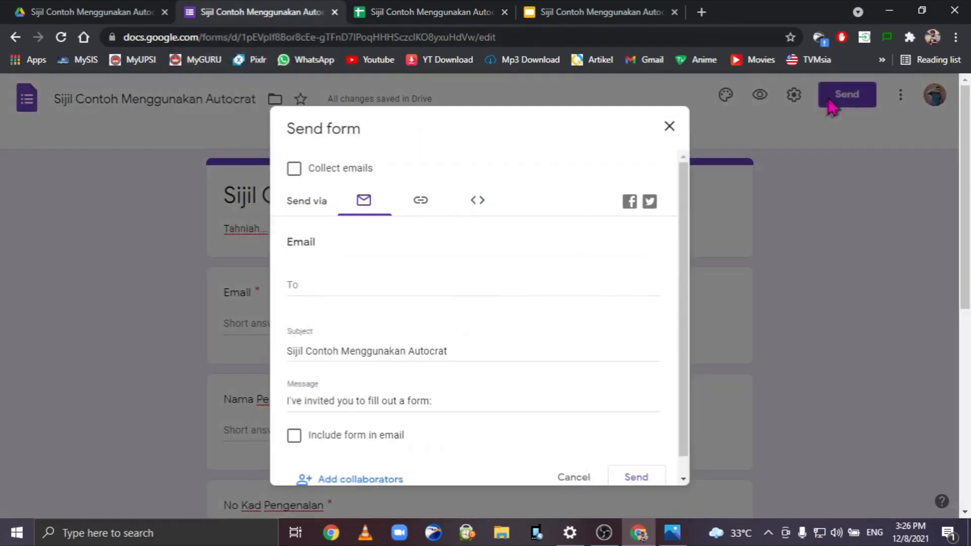
pyautogui.click(421, 205)
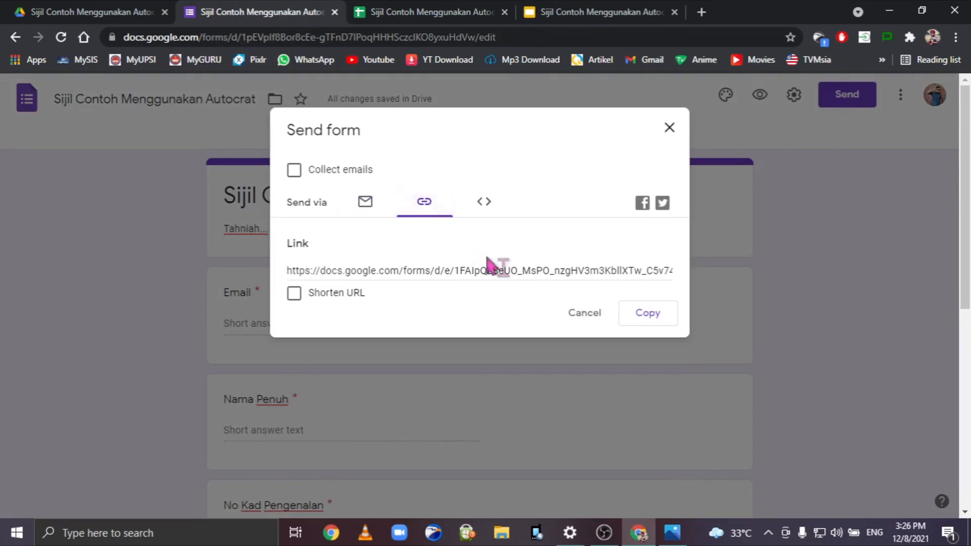
pyautogui.click(294, 293)
pyautogui.click(648, 313)
pyautogui.click(669, 129)
pyautogui.click(702, 12)
pyautogui.hotkey('ctrl', 'v')
pyautogui.press('Return')
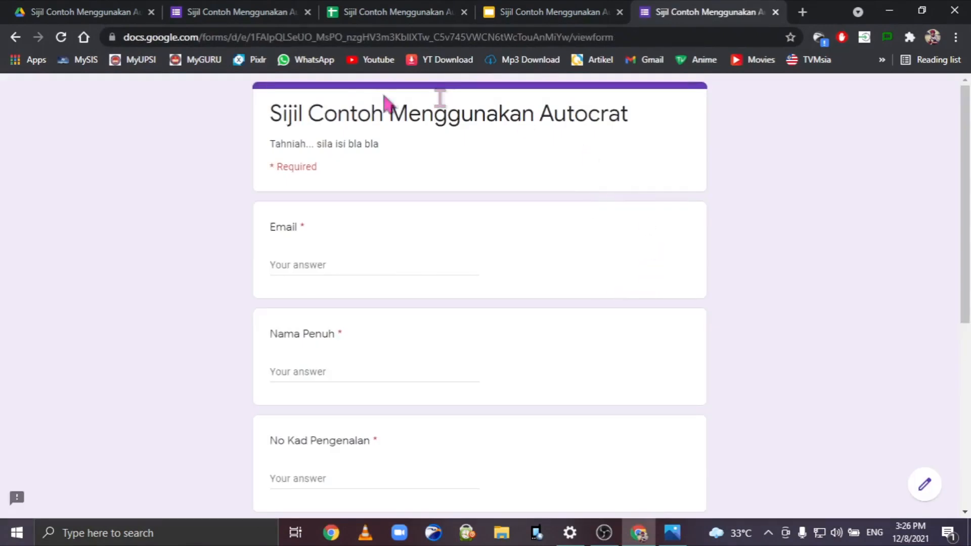
pyautogui.click(357, 264)
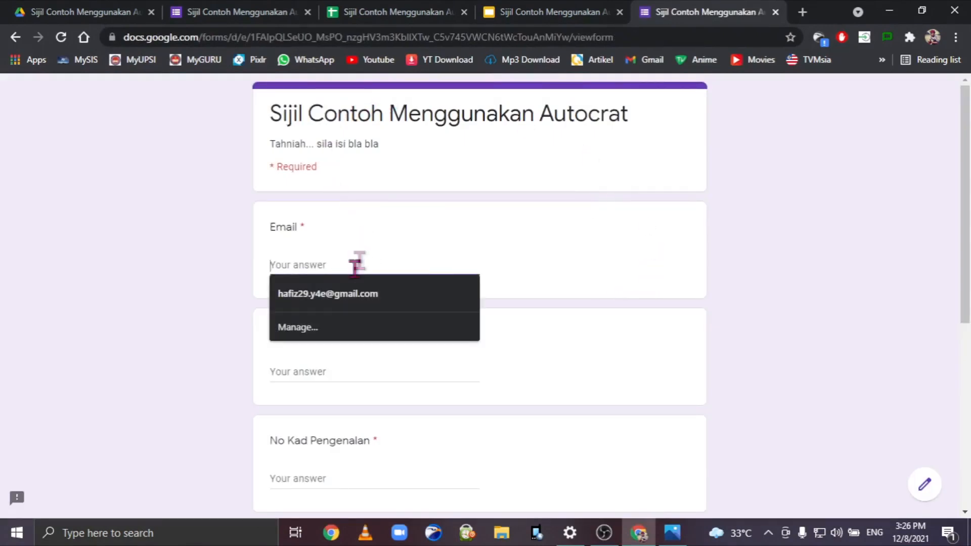
pyautogui.click(340, 297)
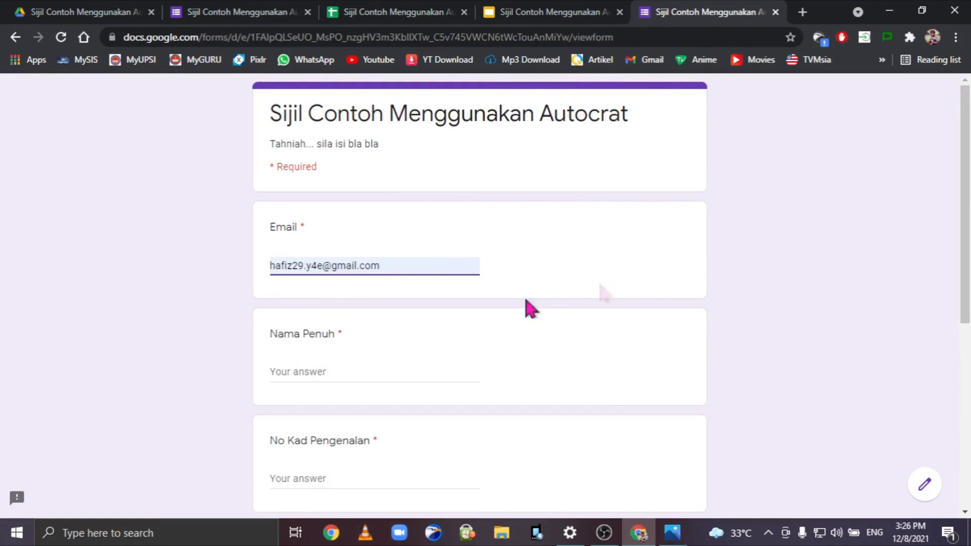
pyautogui.scroll(-2, 524, 304)
pyautogui.click(318, 278)
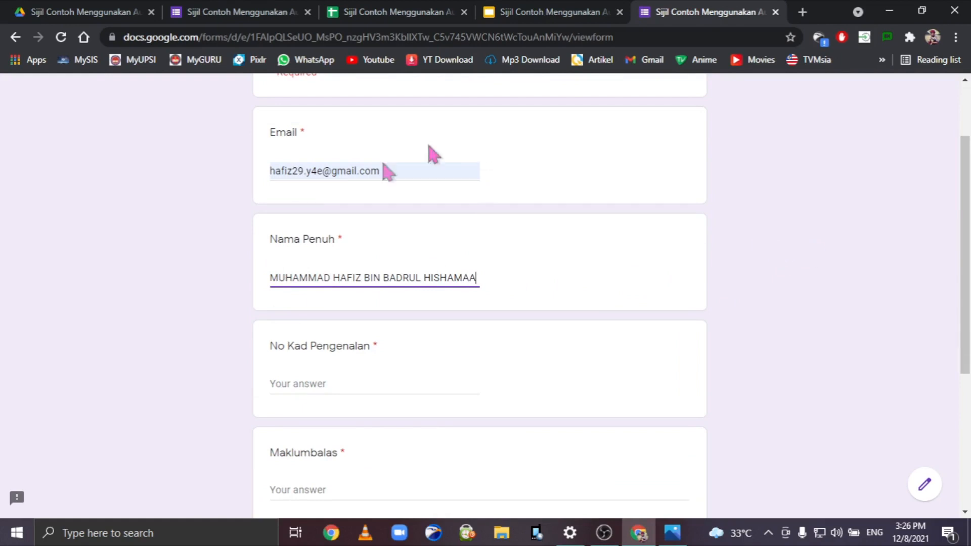
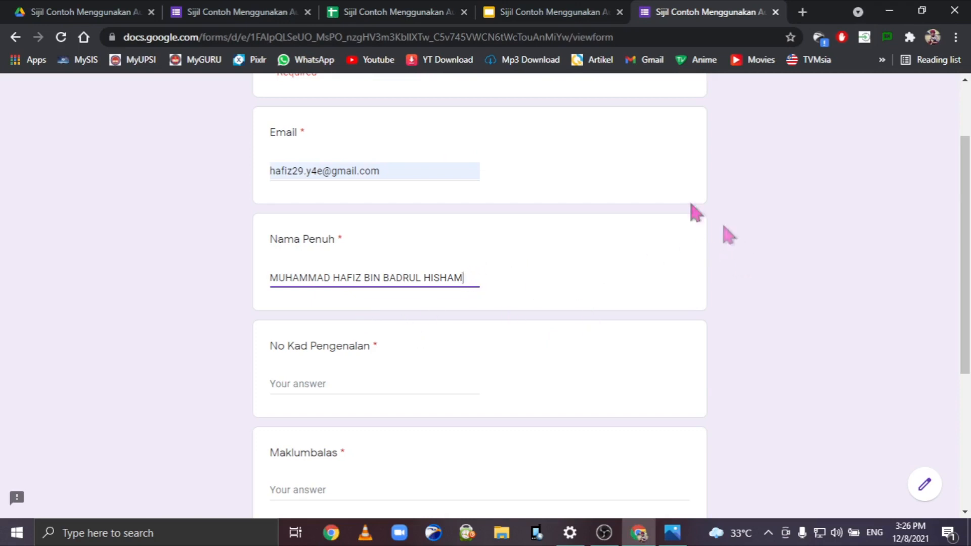
pyautogui.click(397, 382)
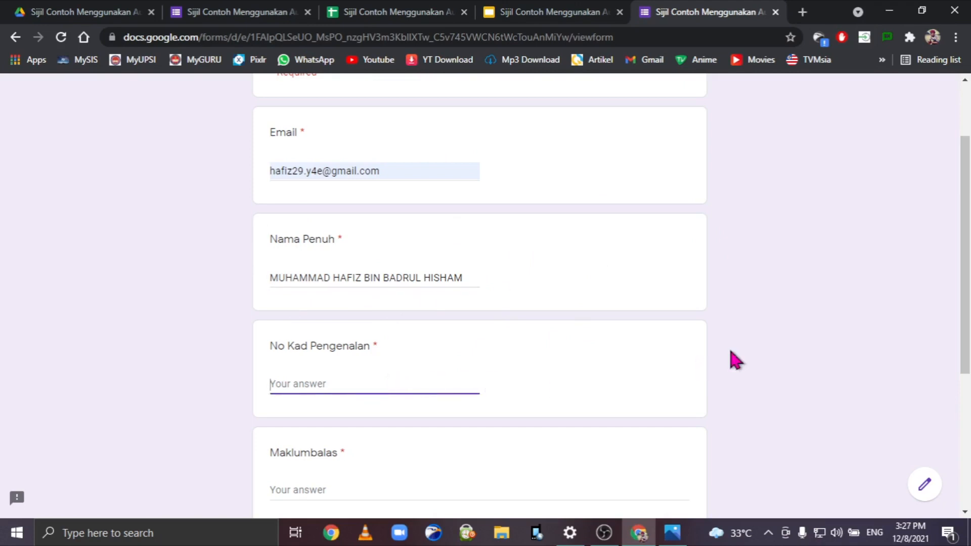
pyautogui.write('000000-00-0000')
# Answer 'BLA BLA' for Maklumbalas and Lain Lain, then submit the response.
pyautogui.scroll(-2, 735, 361)
pyautogui.click(339, 397)
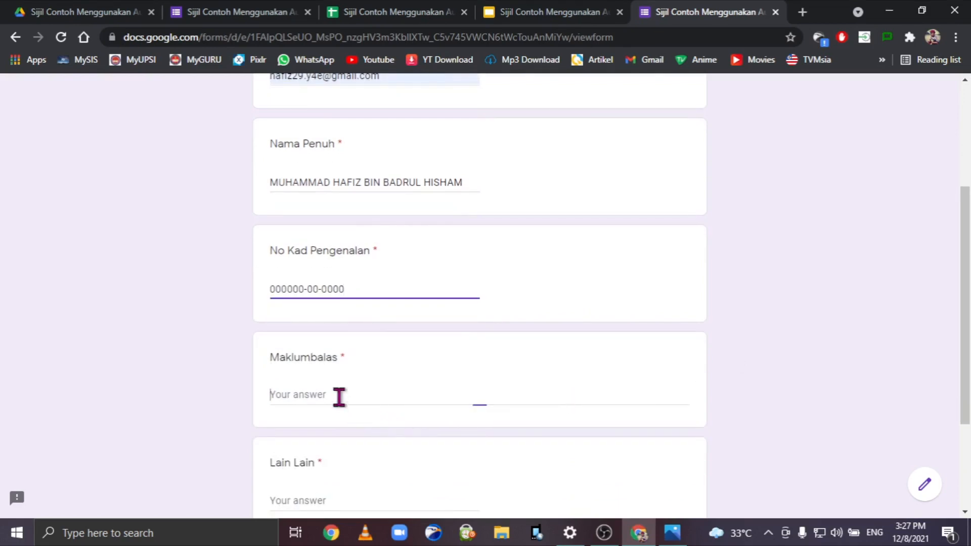
pyautogui.write('BLA BLA')
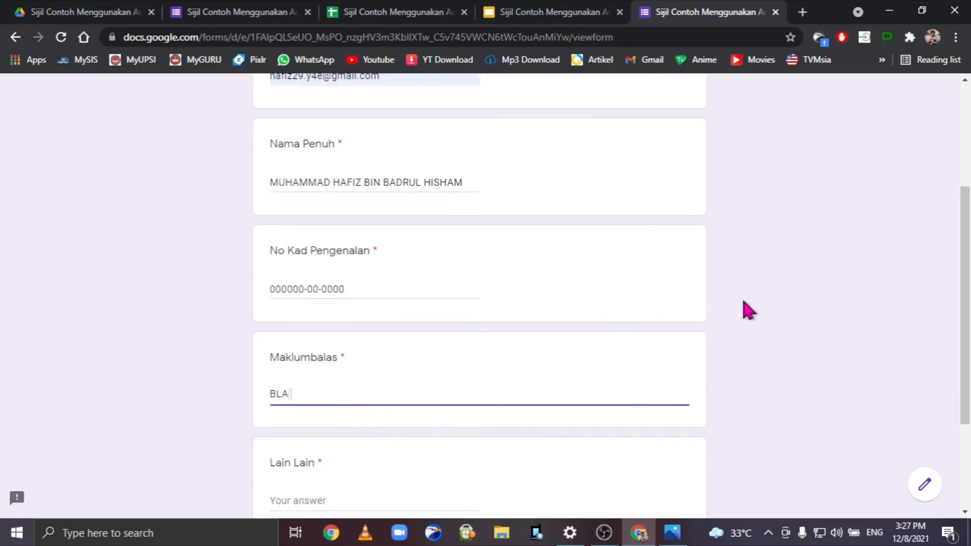
pyautogui.press('Tab')
pyautogui.write('BLA BLA')
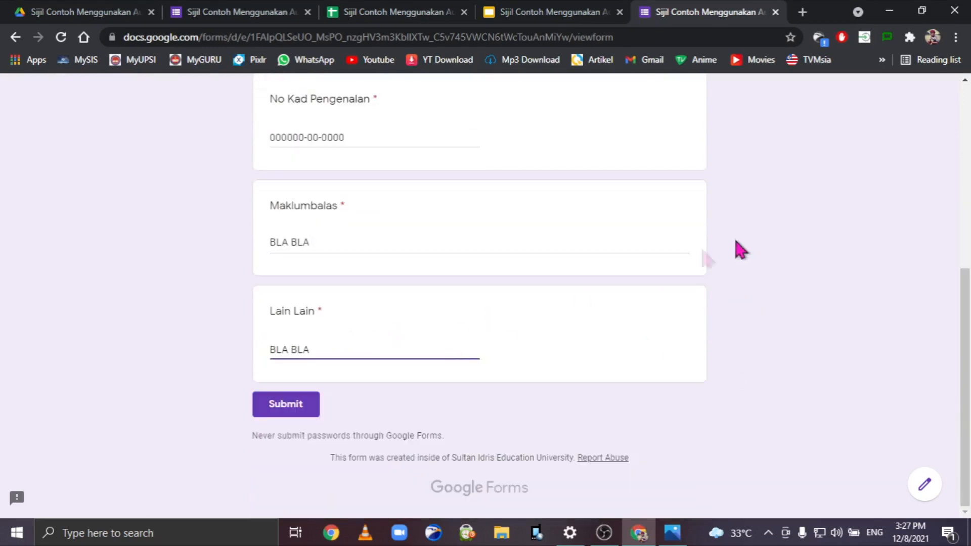
pyautogui.click(306, 409)
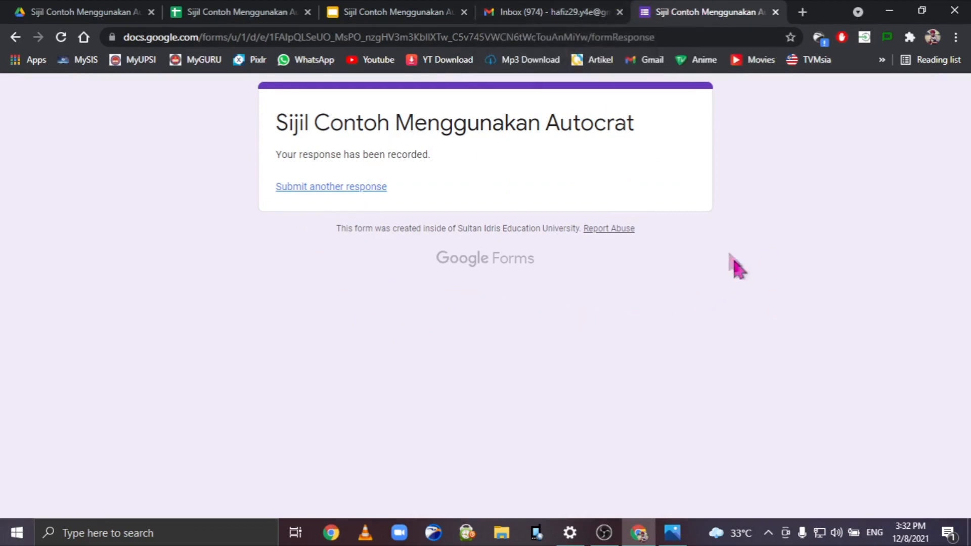
# Refresh the Gmail inbox, open the new Sijil Contoh email and download its PDF certificate.
pyautogui.click(573, 11)
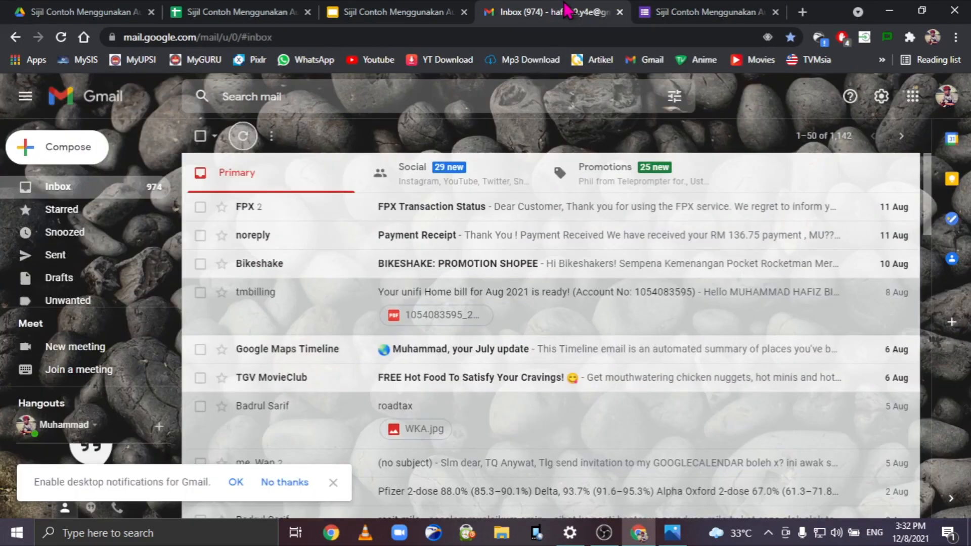
pyautogui.click(240, 143)
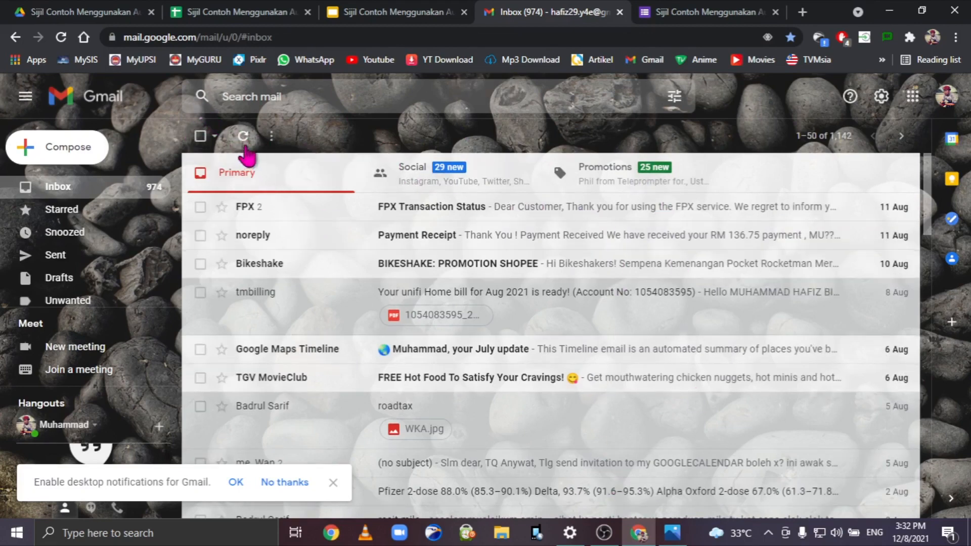
pyautogui.click(61, 37)
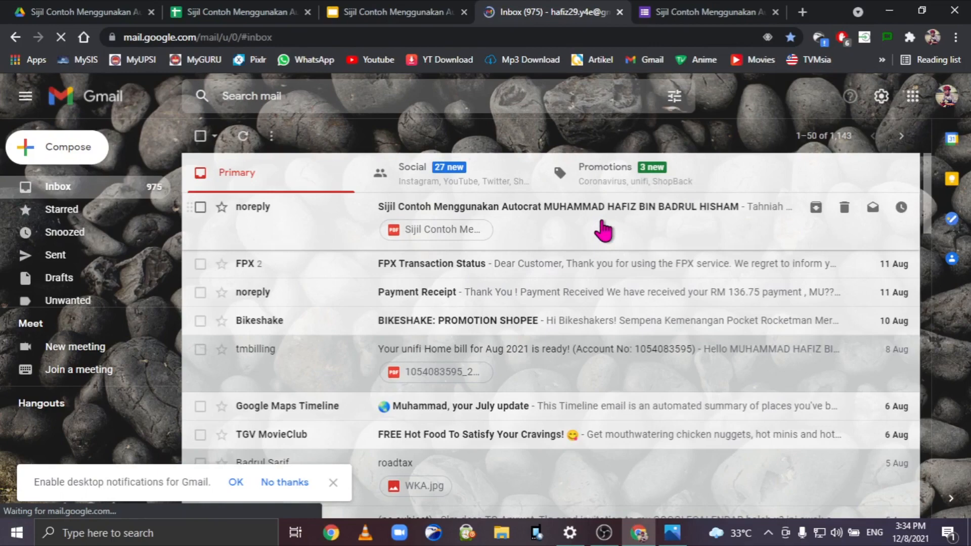
pyautogui.click(536, 207)
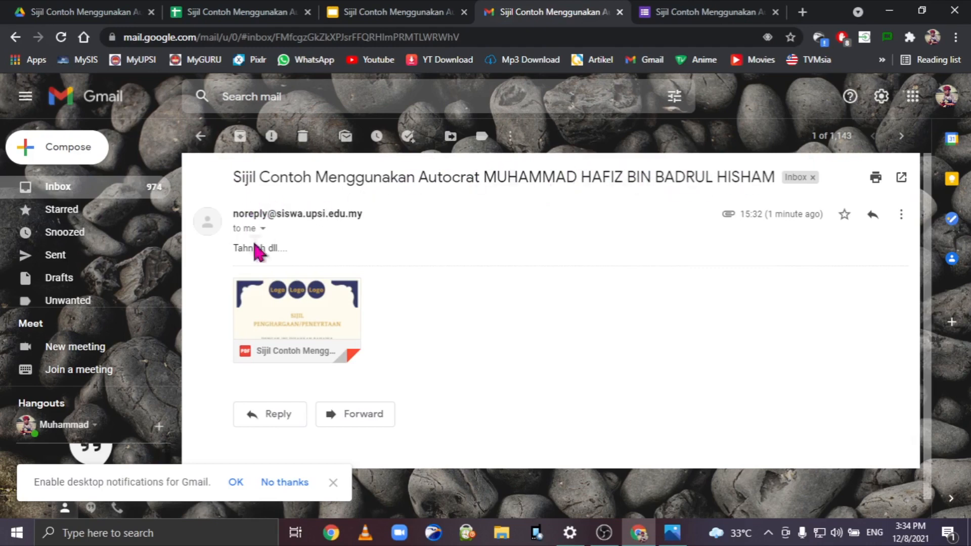
pyautogui.moveTo(265, 345)
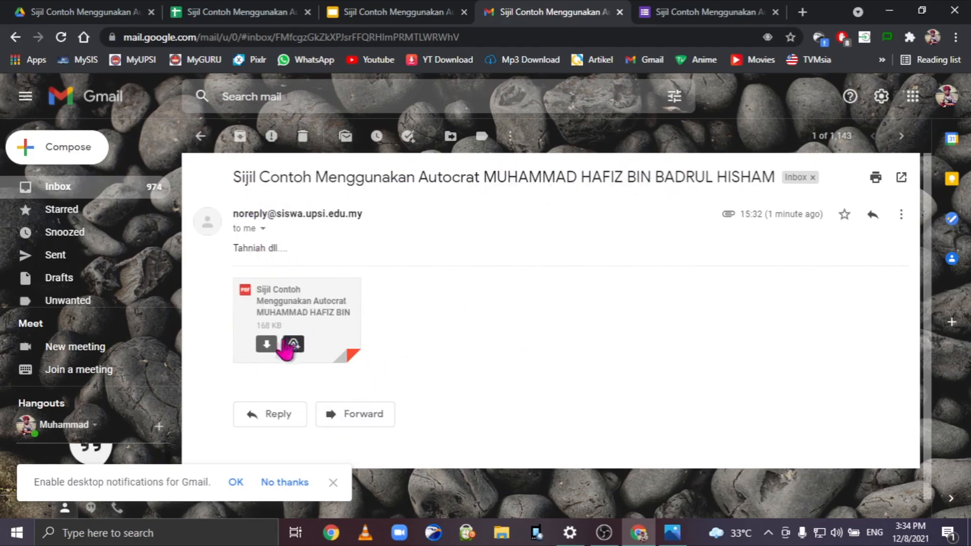
pyautogui.click(265, 346)
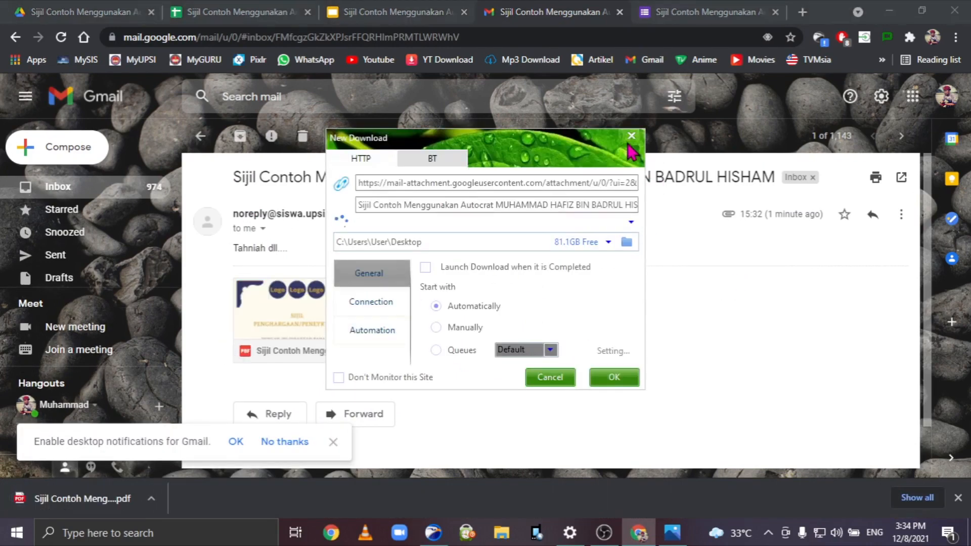
# Open the downloaded Sijil Contoh PDF certificate in Chrome's viewer.
pyautogui.click(631, 137)
pyautogui.click(34, 498)
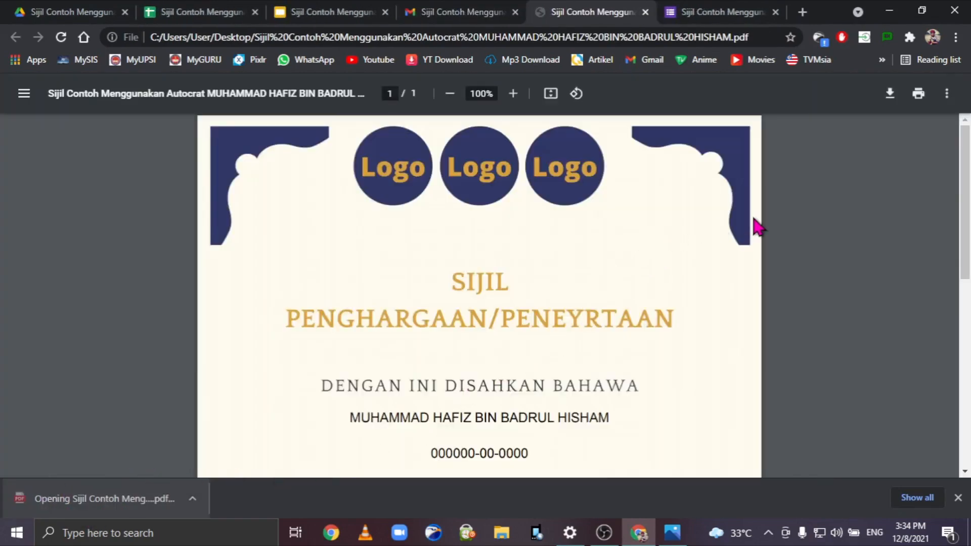
pyautogui.scroll(-7, 757, 226)
pyautogui.scroll(5, 572, 321)
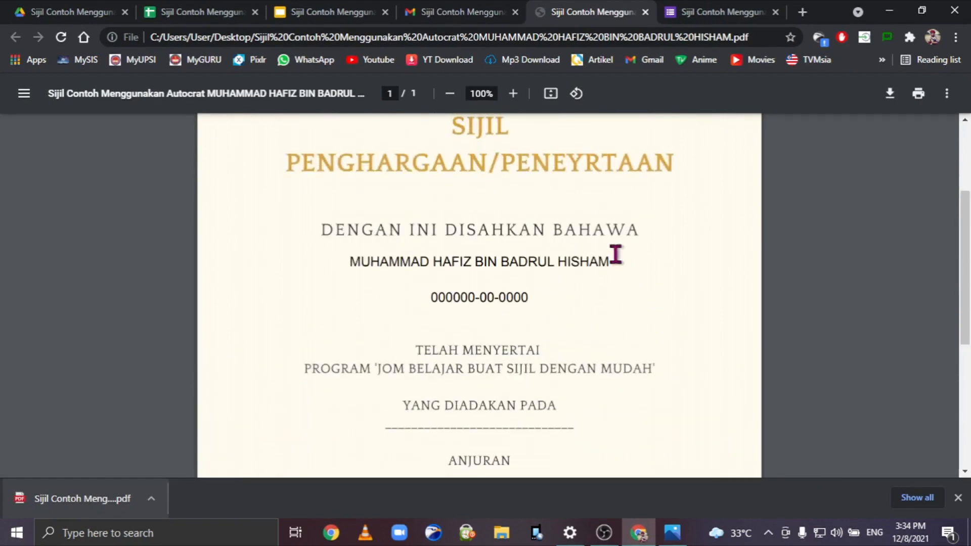
# Verify the merged name and IC number against the Slides template, form and responses sheet.
pyautogui.click(298, 9)
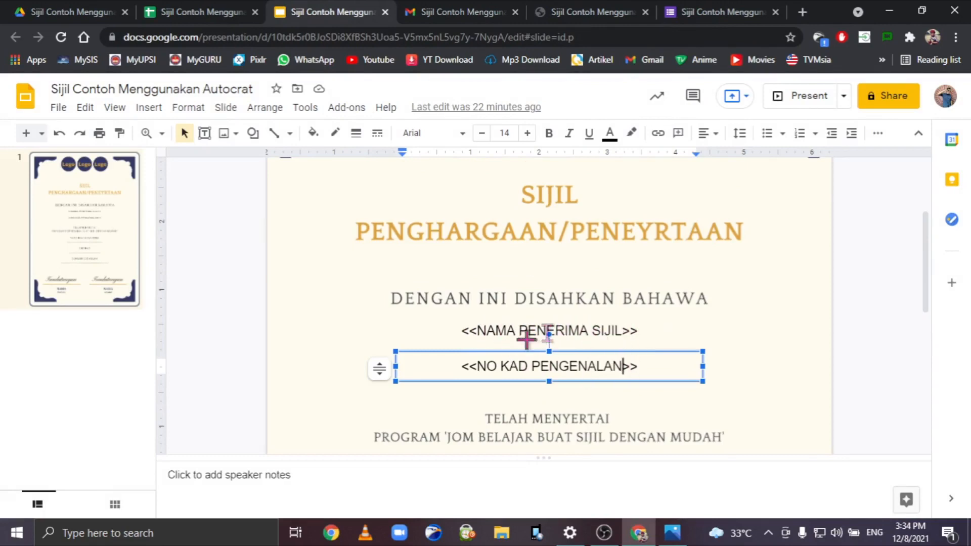
pyautogui.click(582, 10)
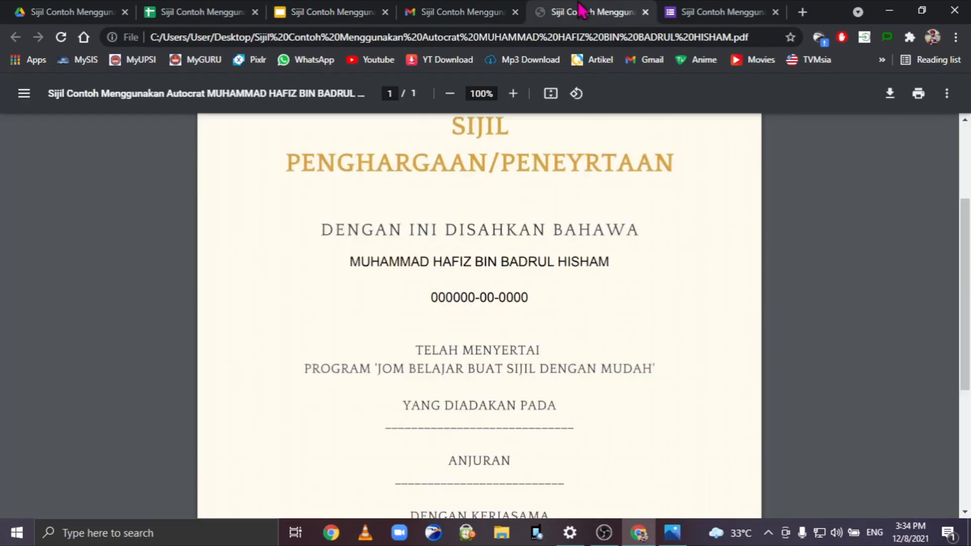
pyautogui.moveTo(346, 261); pyautogui.dragTo(590, 294)
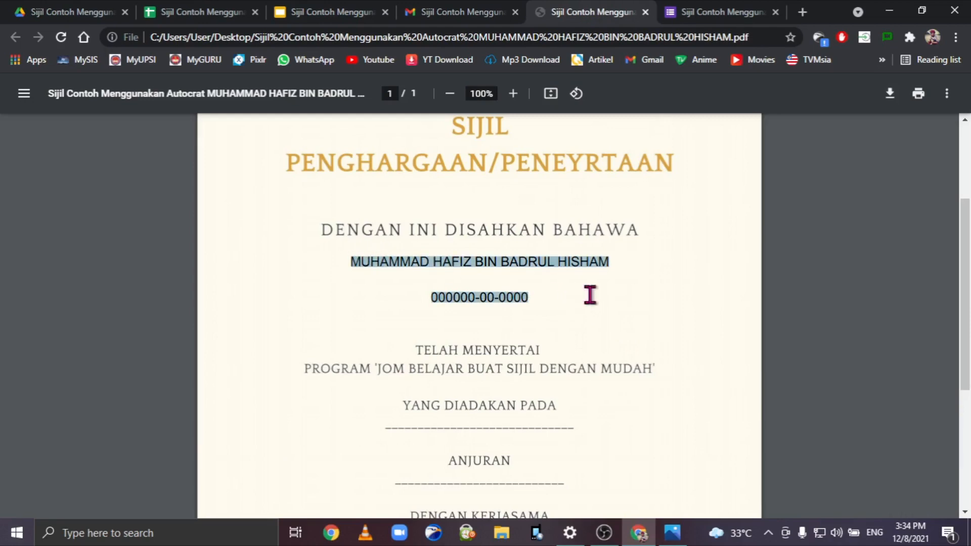
pyautogui.click(711, 17)
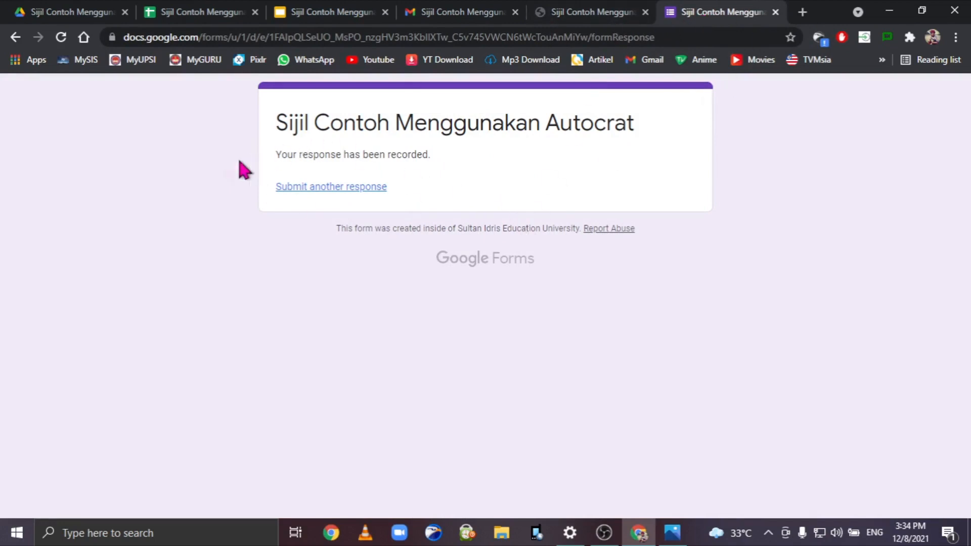
pyautogui.click(228, 10)
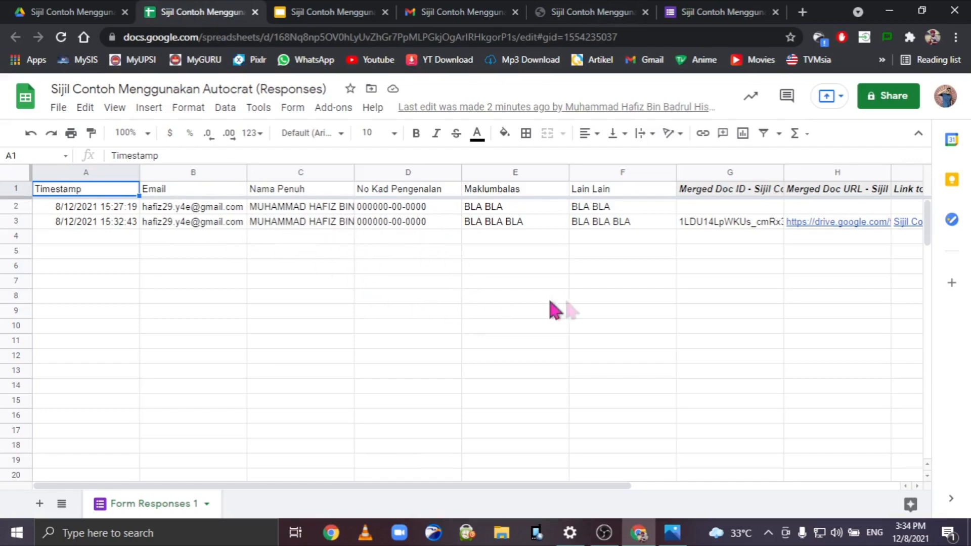
pyautogui.click(594, 11)
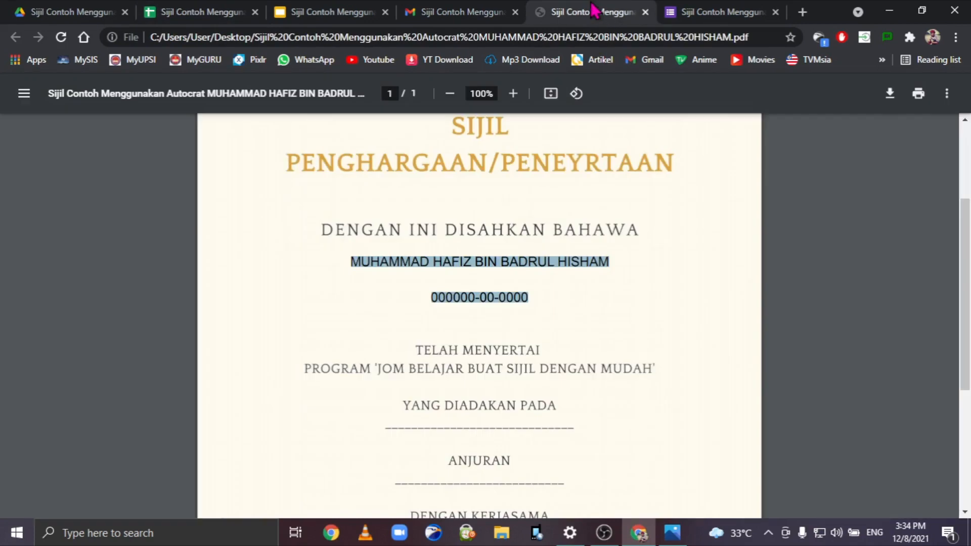
# Clear the text highlight on the certificate and minimise the Chrome window.
pyautogui.click(806, 287)
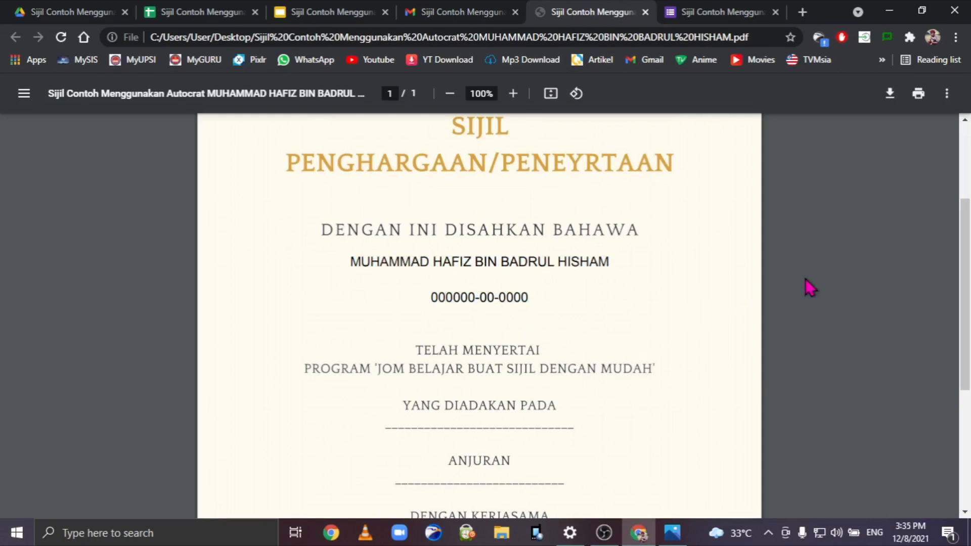
pyautogui.scroll(-2, 685, 389)
pyautogui.scroll(5, 685, 390)
pyautogui.scroll(-8, 804, 357)
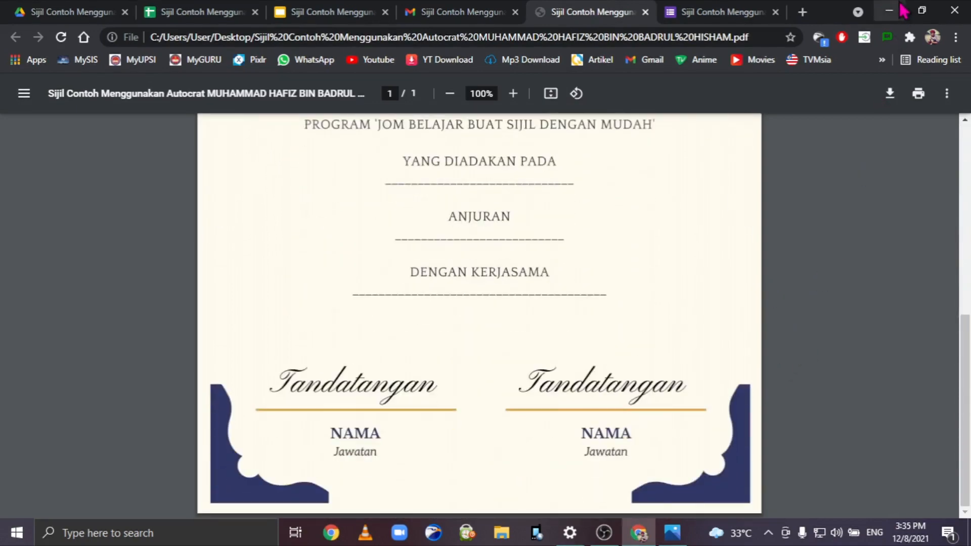
pyautogui.click(893, 11)
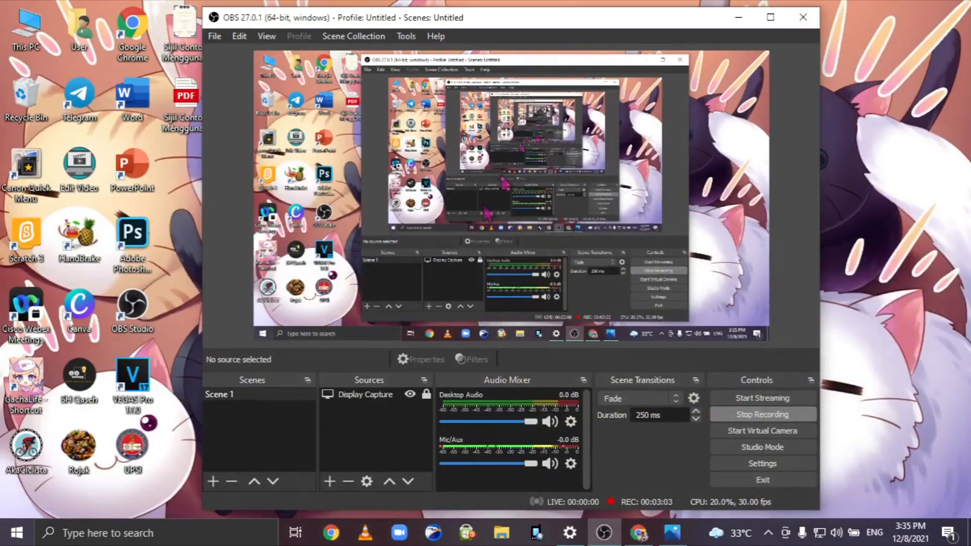